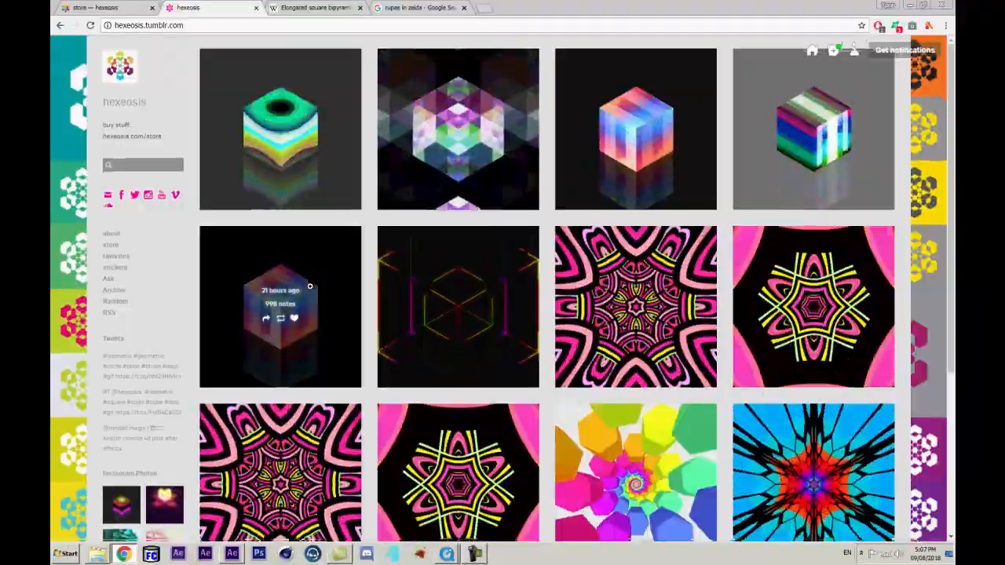
- Browse the geometric artwork on the first three pages of the hexeosis Tumblr blog
scroll(308, 286, down, 3)
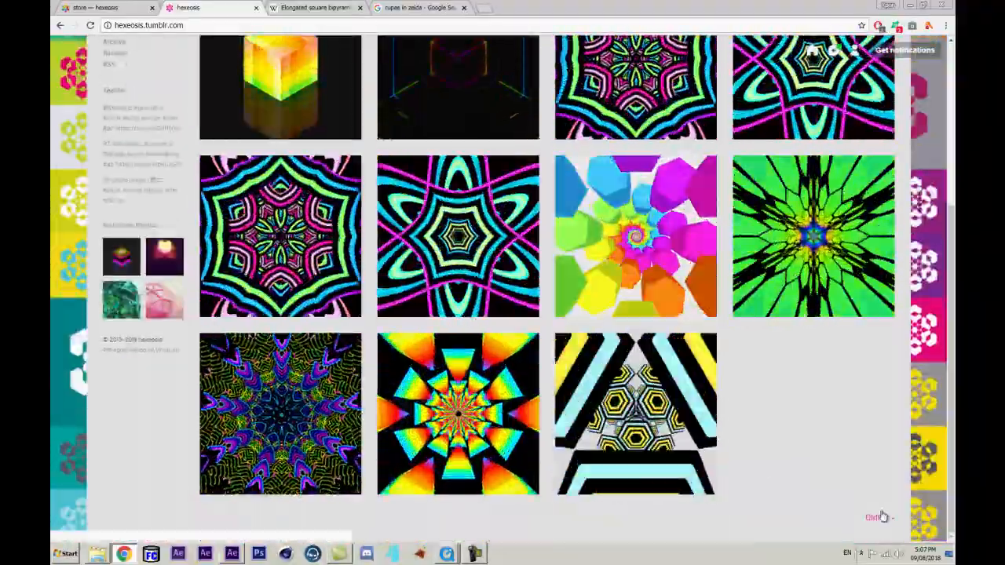
click(876, 519)
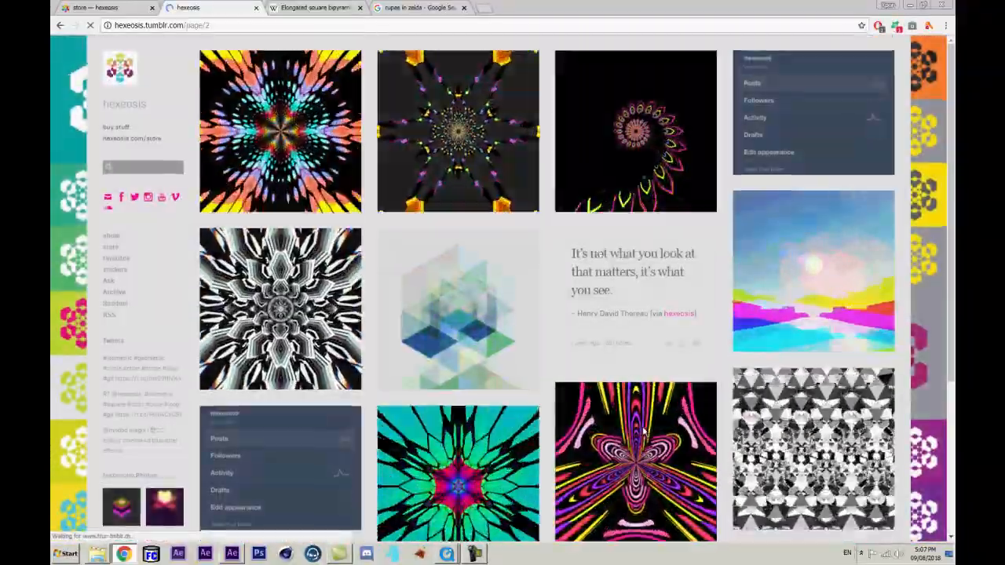
scroll(642, 424, down, 3)
scroll(642, 423, up, 3)
scroll(752, 465, down, 3)
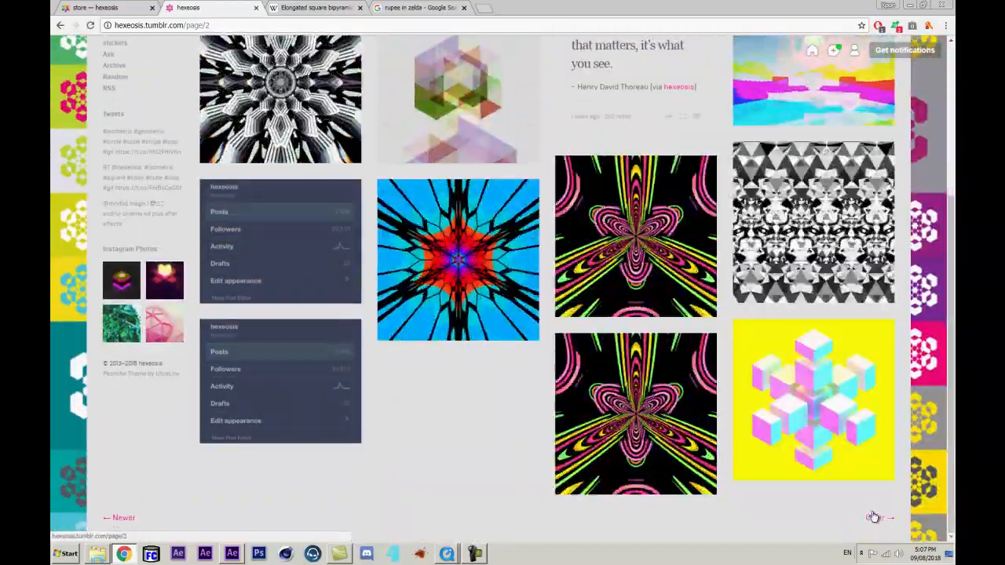
click(875, 522)
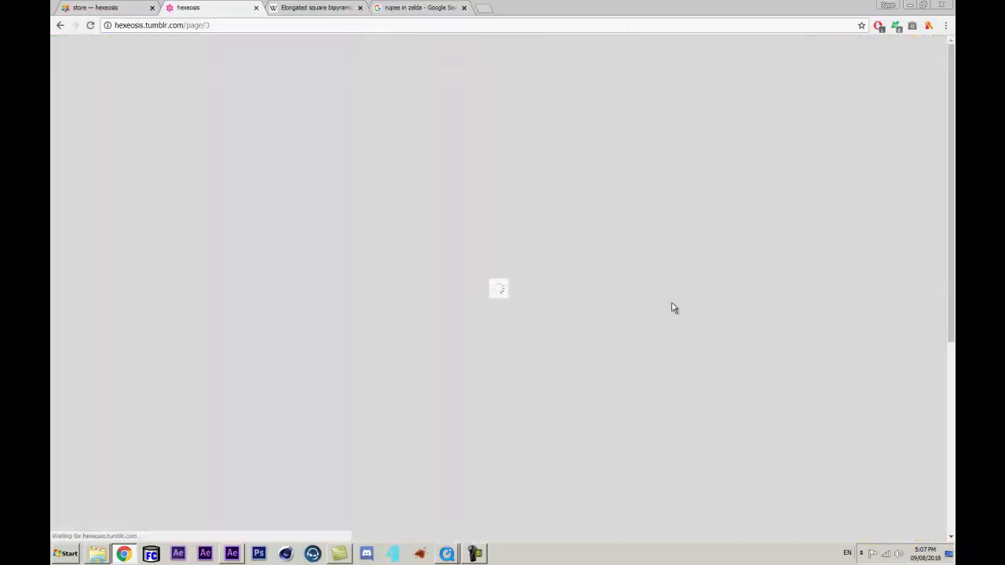
scroll(533, 270, down, 3)
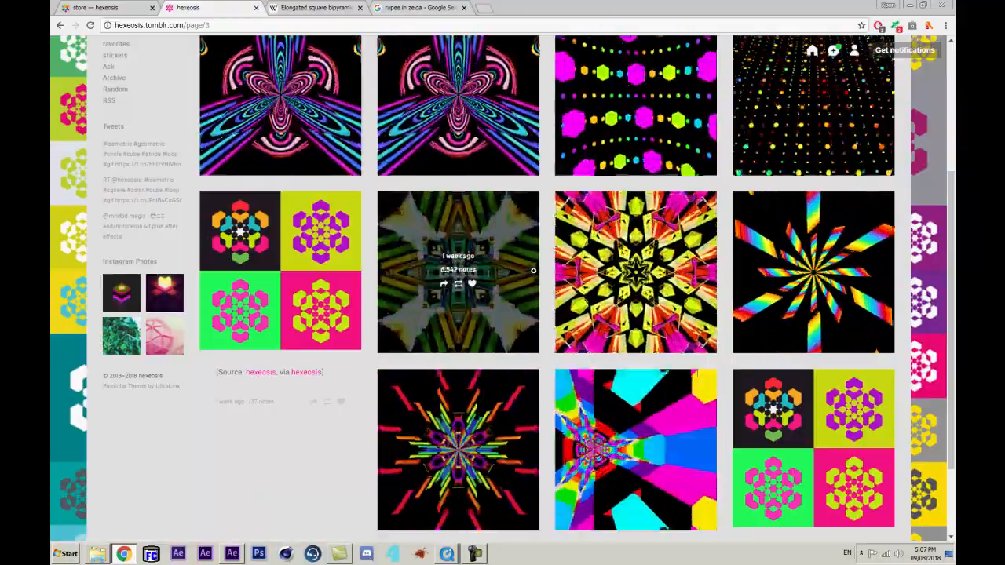
scroll(533, 270, down, 2)
scroll(505, 329, up, 4)
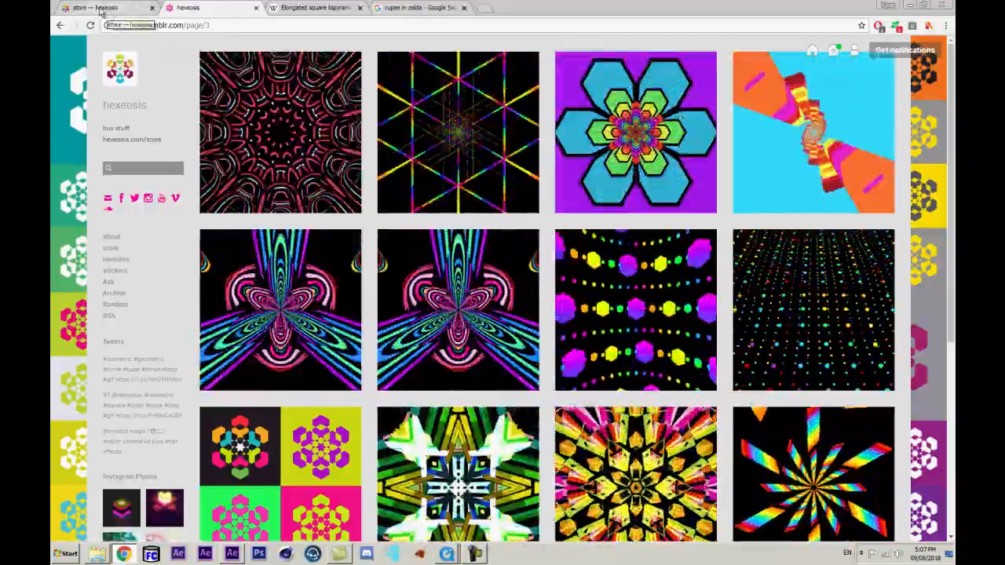
scroll(262, 110, down, 2)
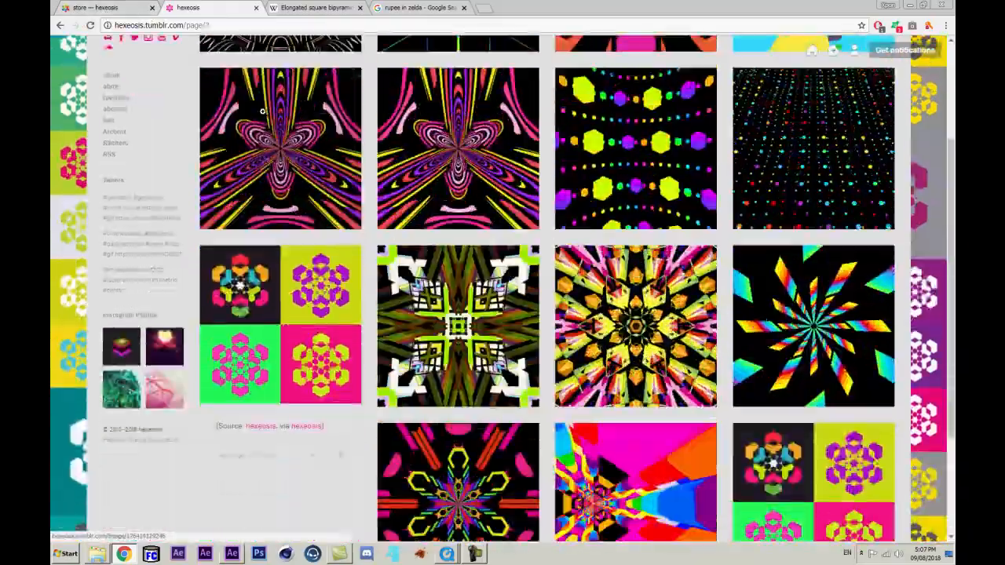
- Watch the hx-01 trailer in full screen on the hexeosis store page, exit full screen and pause it
click(118, 8)
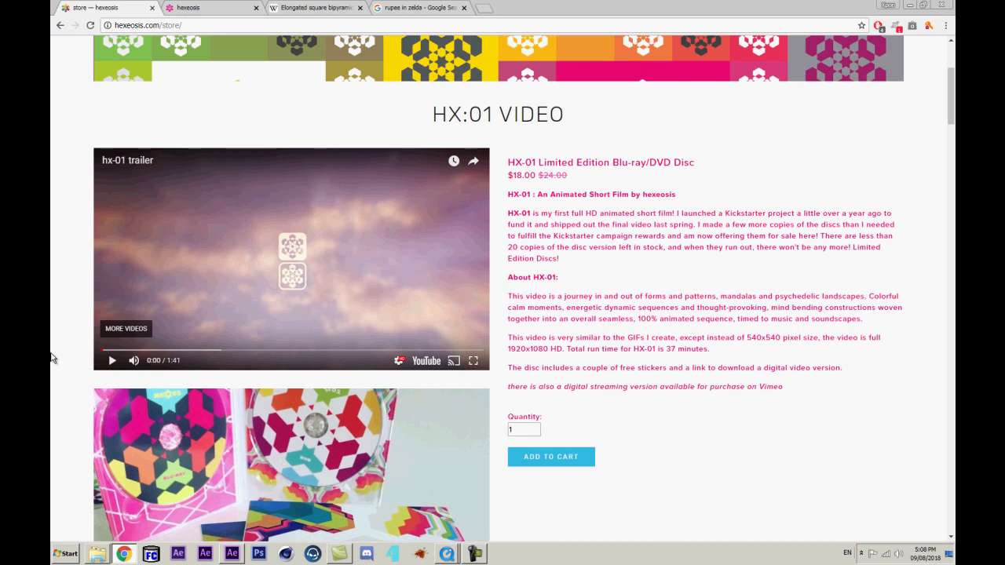
click(112, 360)
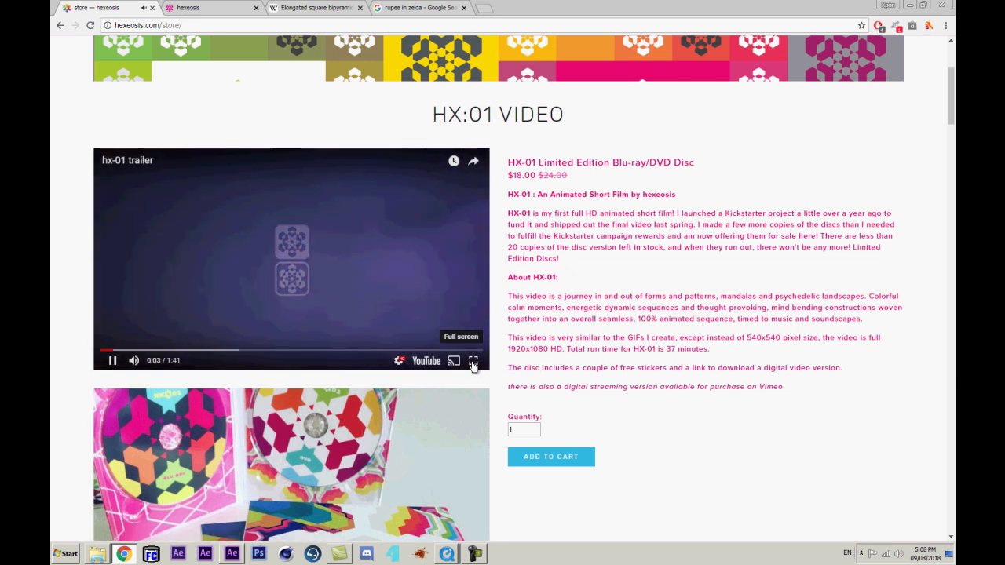
scroll(443, 400, down, 5)
scroll(438, 408, up, 4)
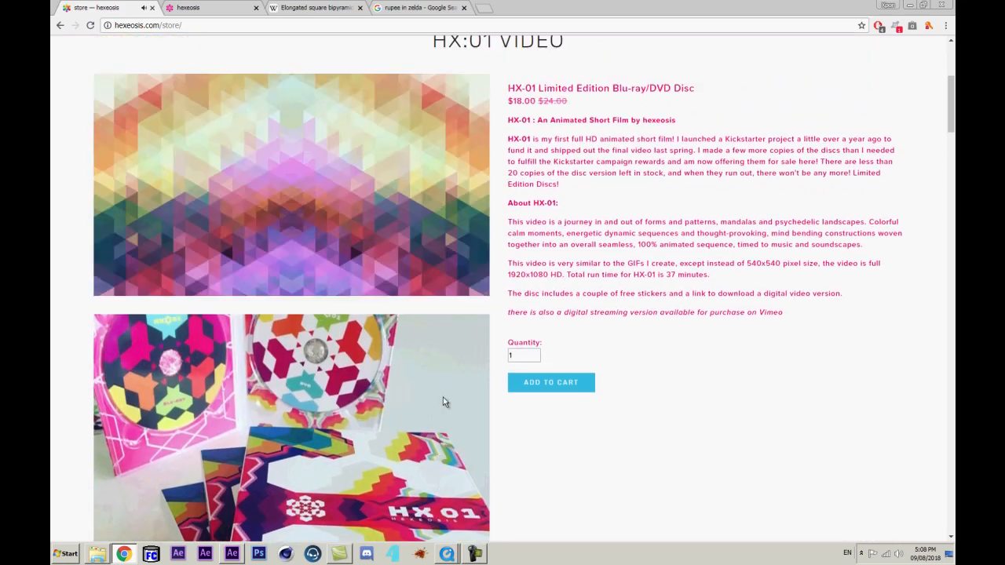
click(473, 307)
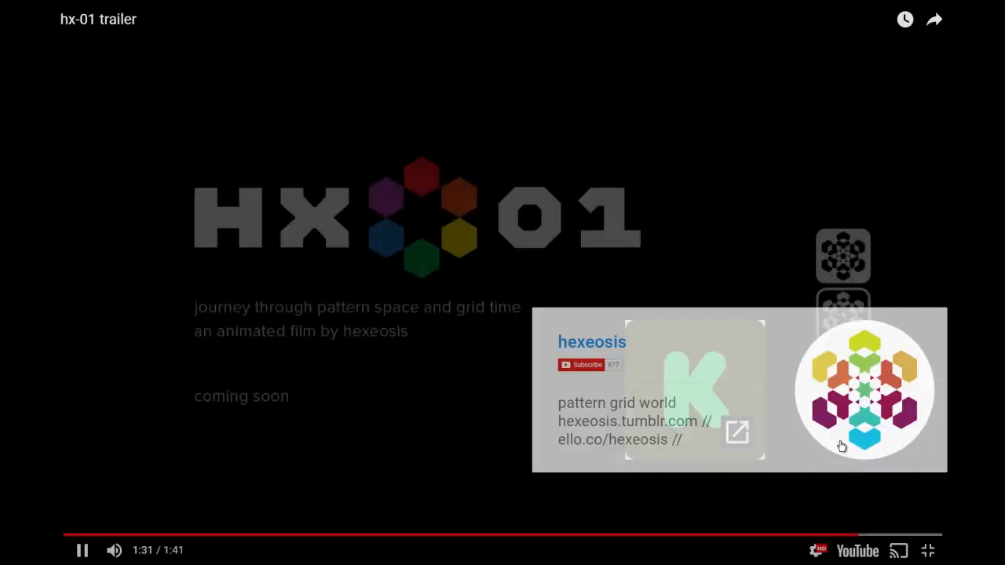
key(Escape)
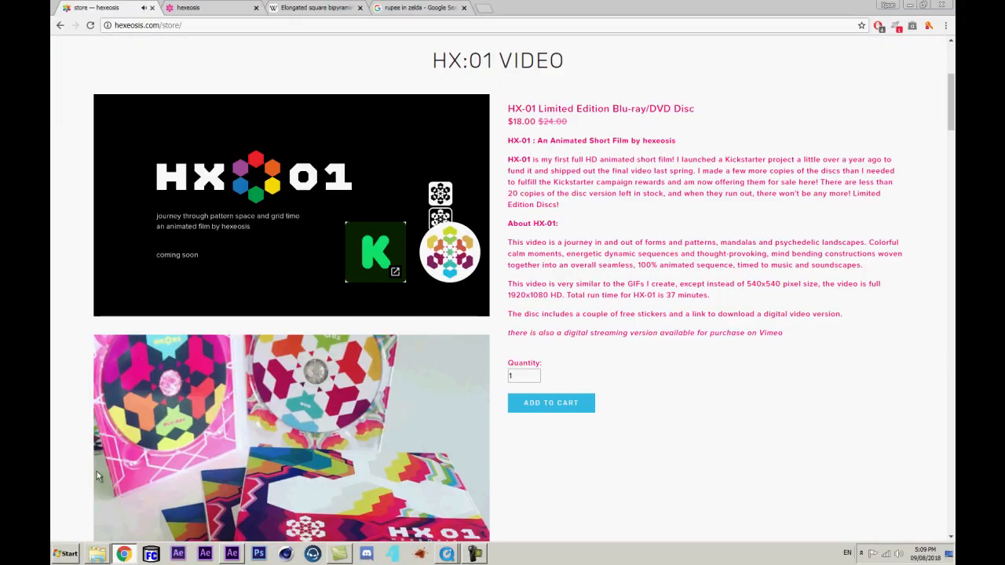
click(113, 305)
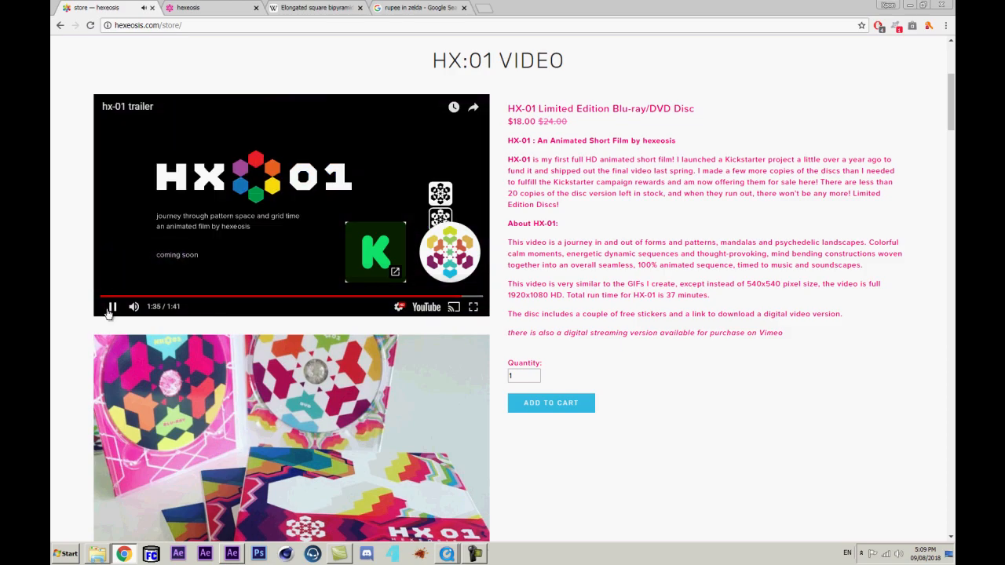
- Look through the platonic solids sticker sheets on the hexeosis store page and return to the HX:01 video section
scroll(790, 376, down, 3)
scroll(753, 389, down, 5)
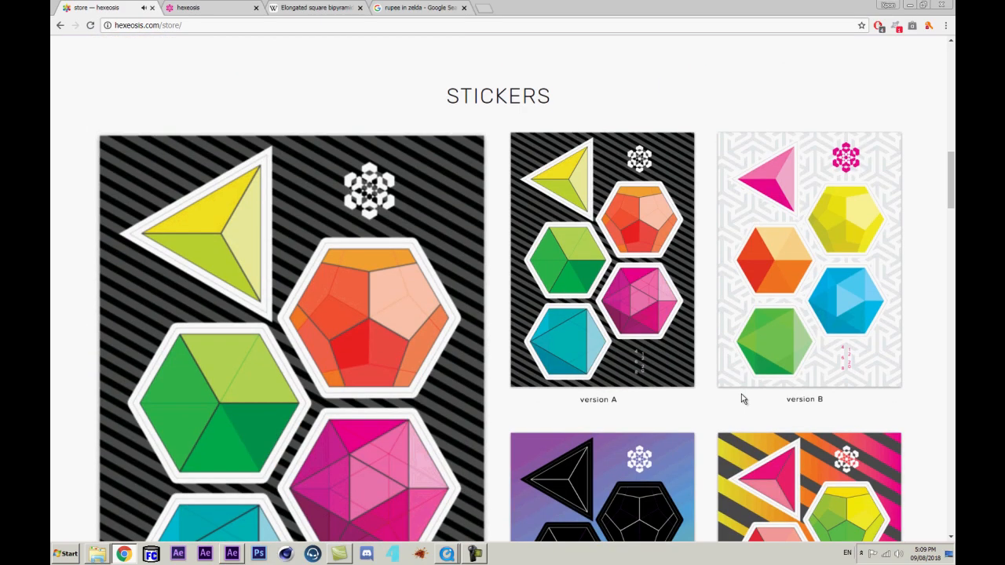
scroll(730, 395, down, 4)
scroll(718, 391, up, 3)
scroll(580, 351, down, 10)
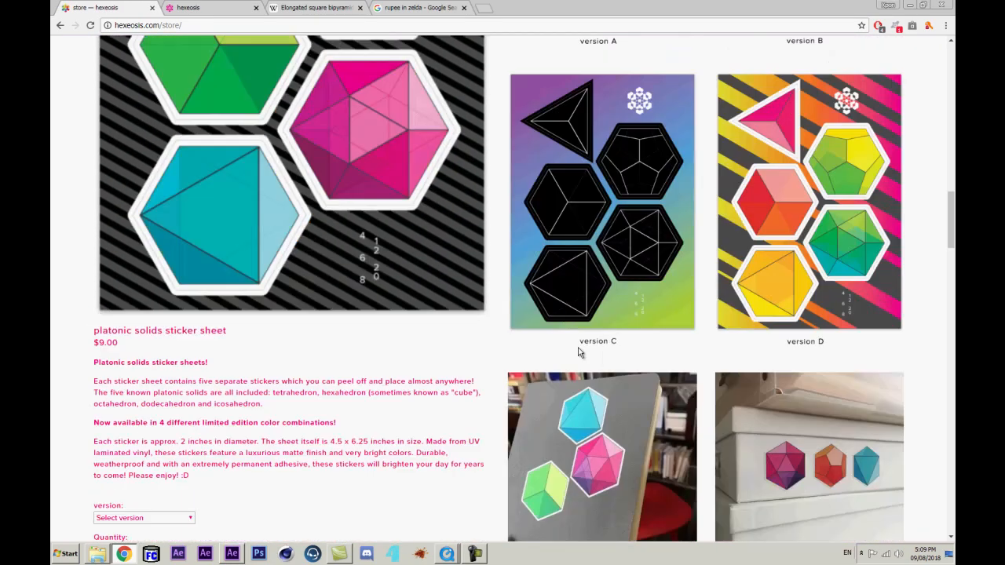
scroll(580, 351, up, 15)
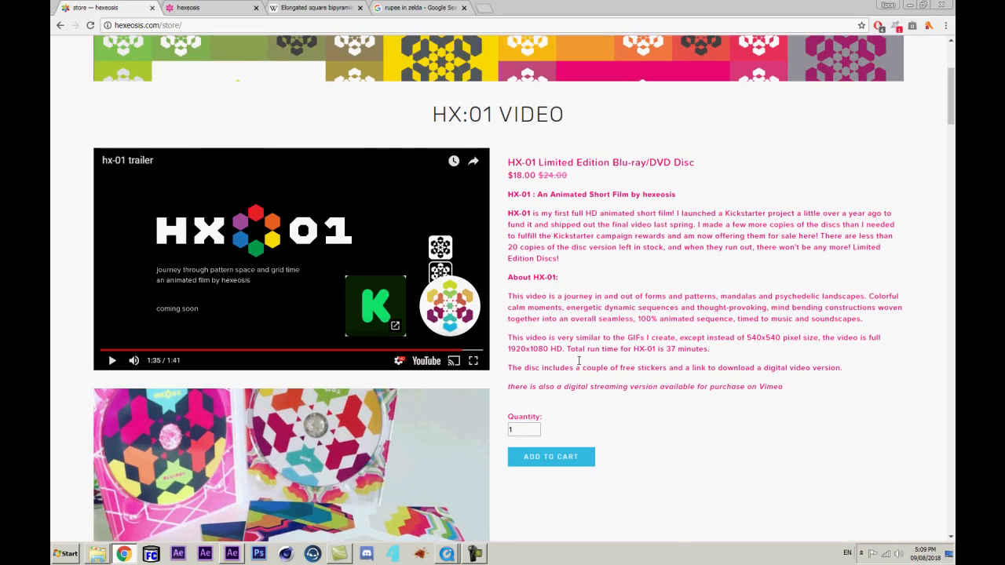
scroll(680, 78, down, 3)
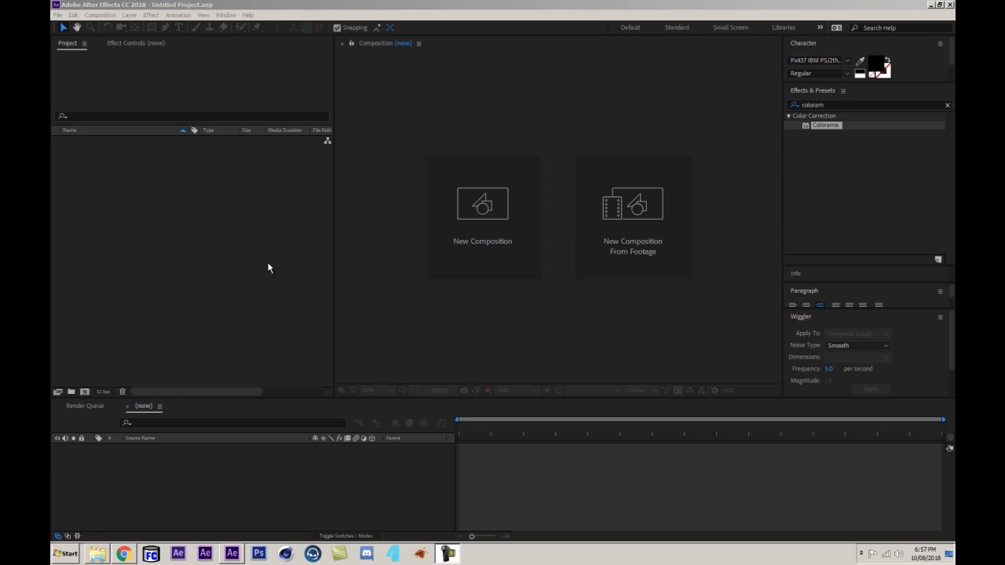
- In After Effects, create a 1080 × 1080 px composition at 30 fps with a duration of 720 frames
key(ctrl+n)
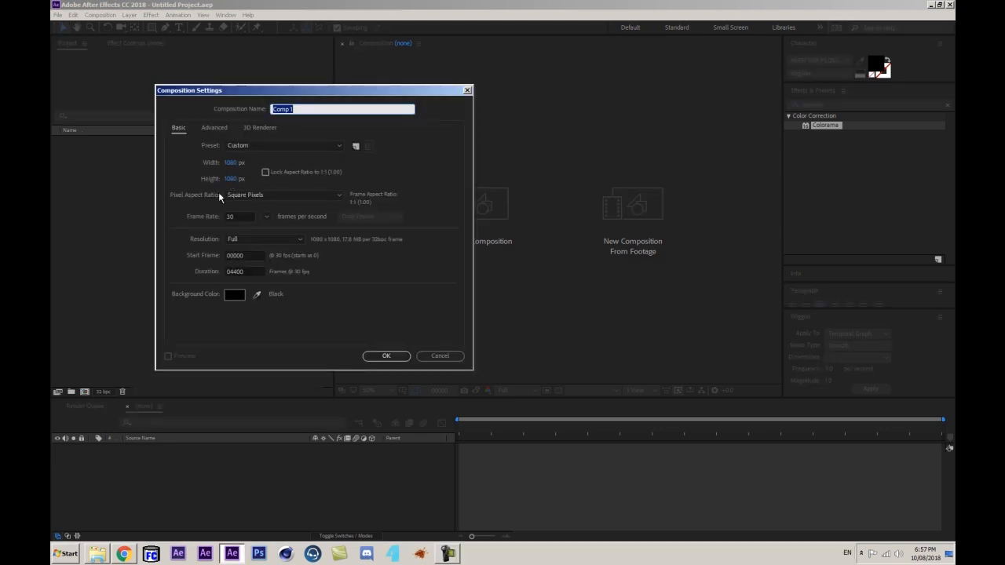
click(248, 271)
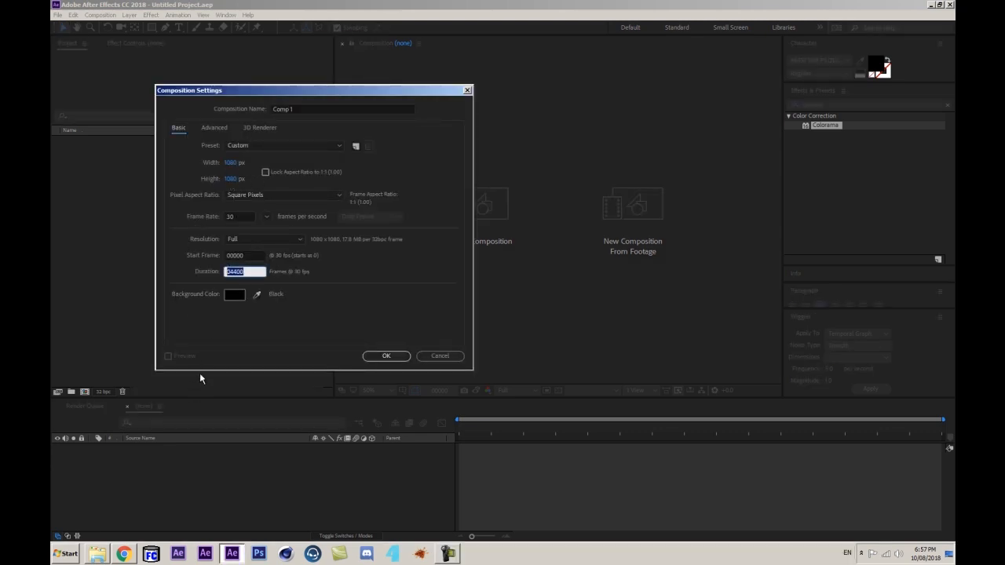
text(720)
click(386, 355)
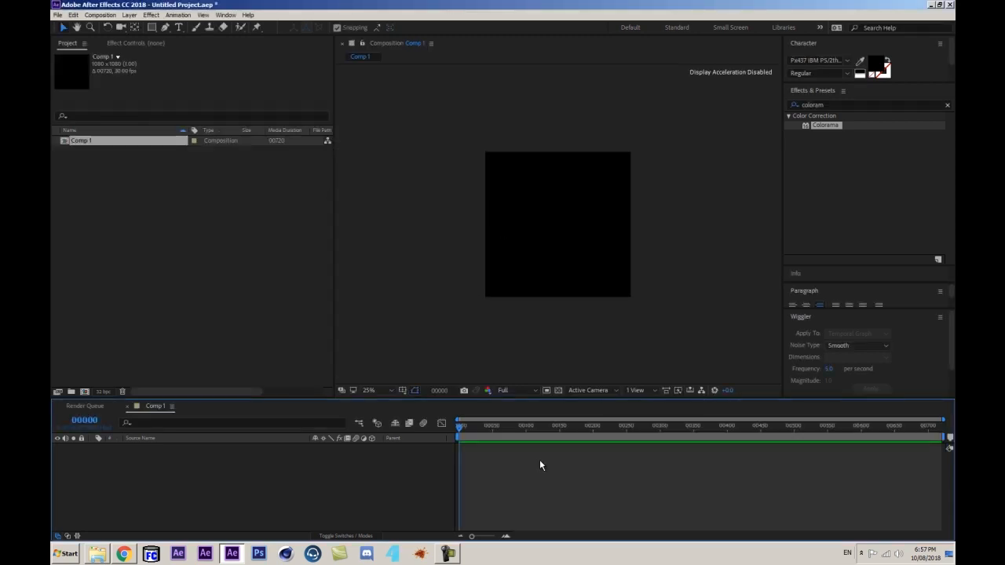
drag(529, 428, 261, 460)
- Add a white solid named TAO that matches the composition size
key(ctrl+y)
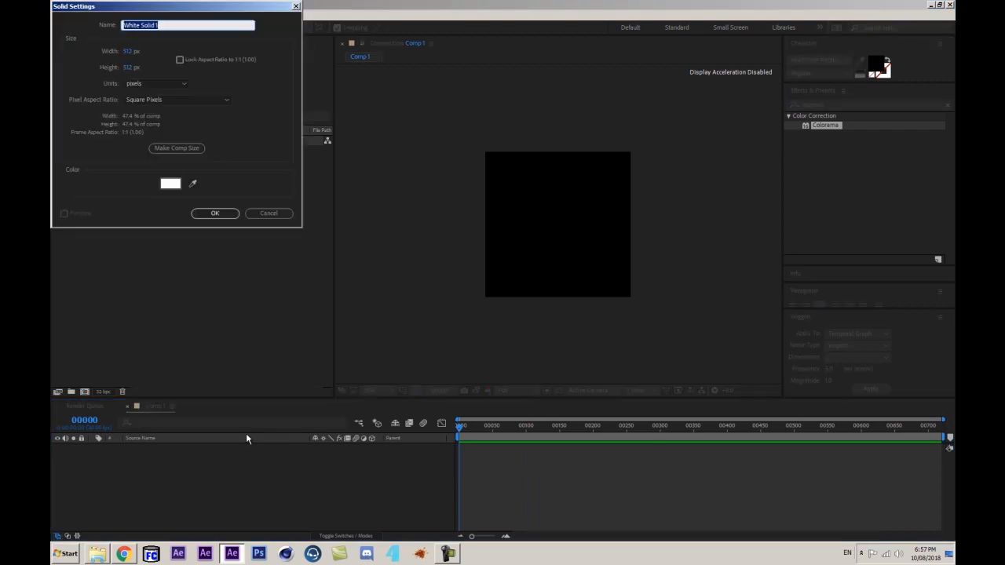
text(TAO)
click(176, 147)
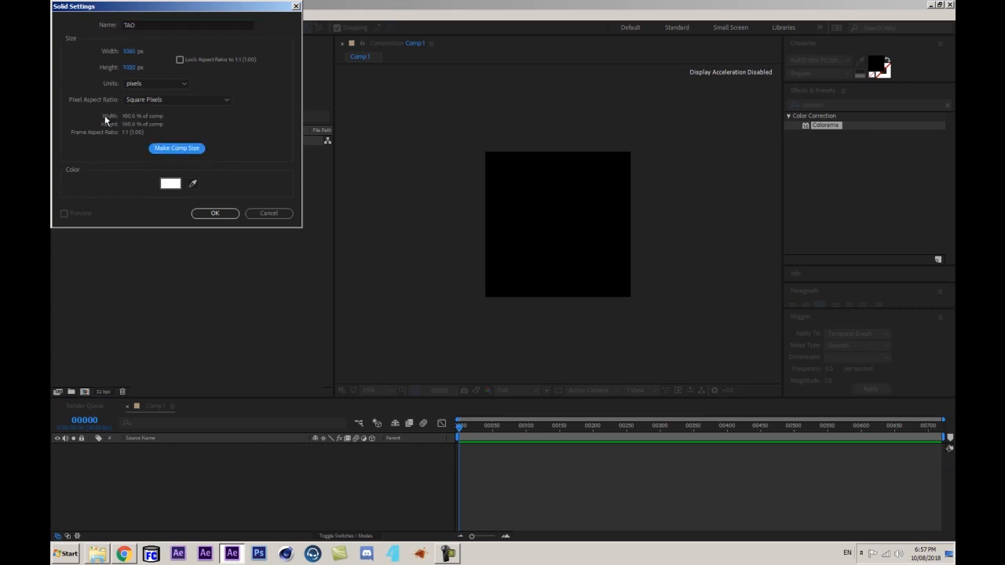
click(216, 214)
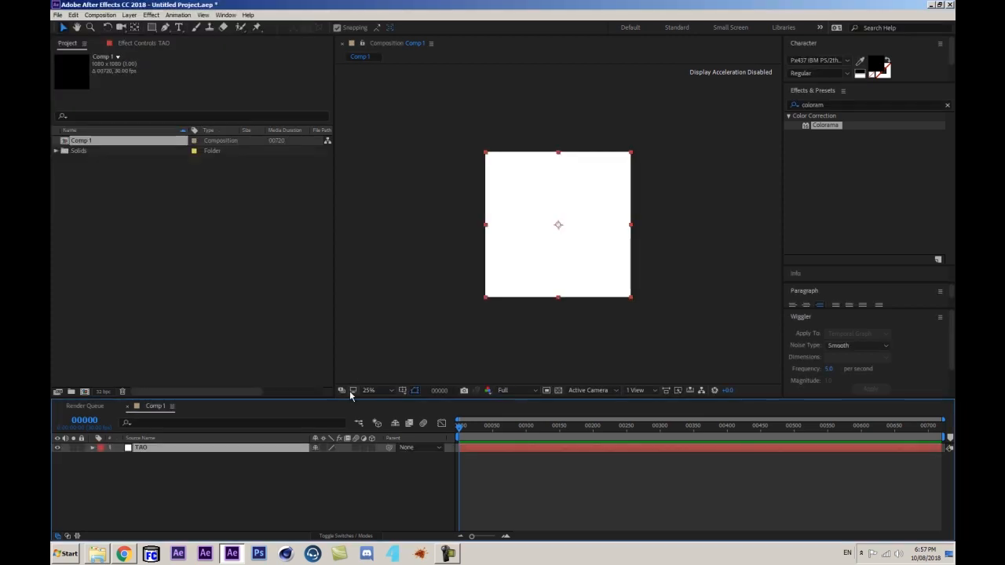
- Find the RG Trapcode Tao effect and apply it to the TAO solid
click(850, 105)
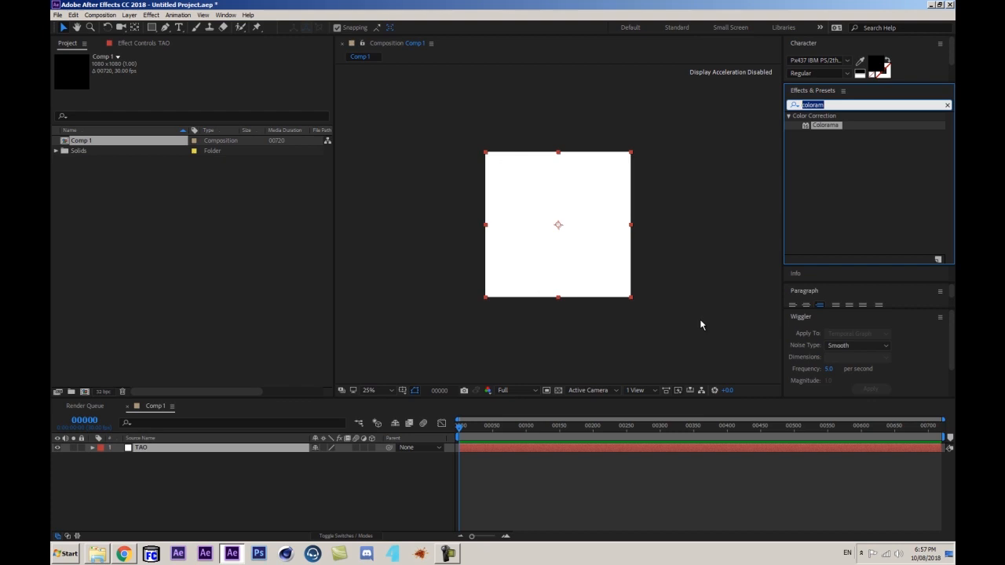
text(tao)
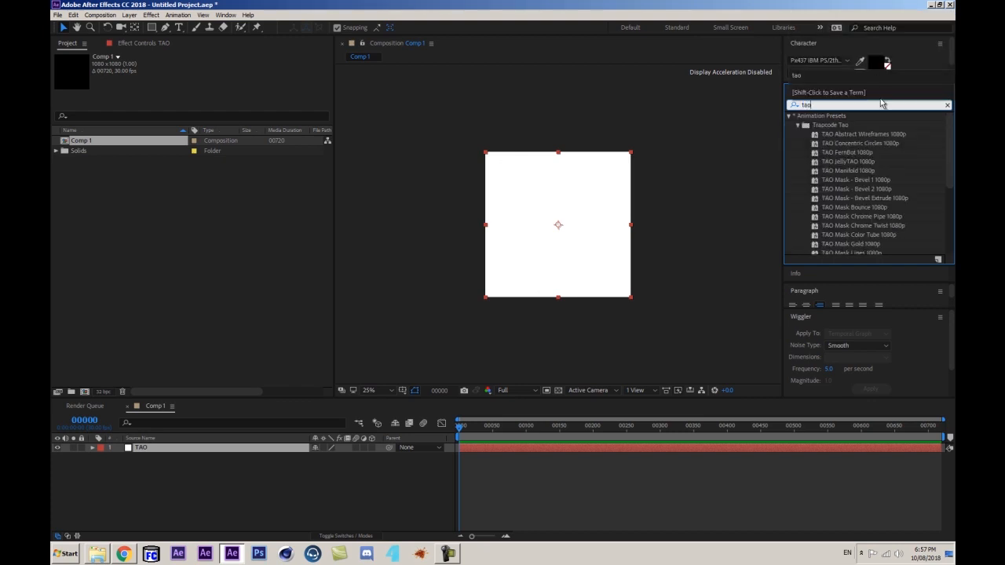
drag(948, 170, 948, 239)
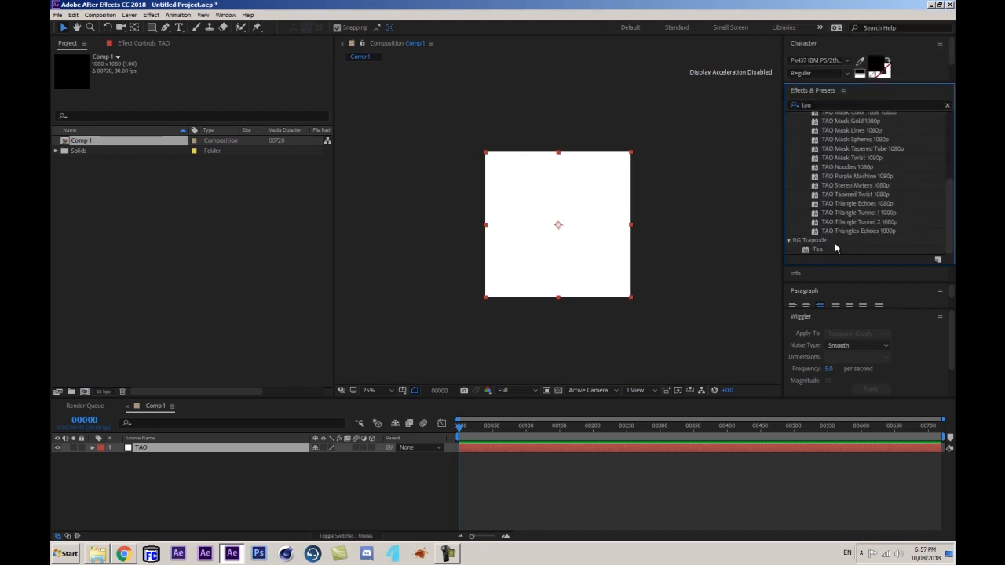
double_click(824, 249)
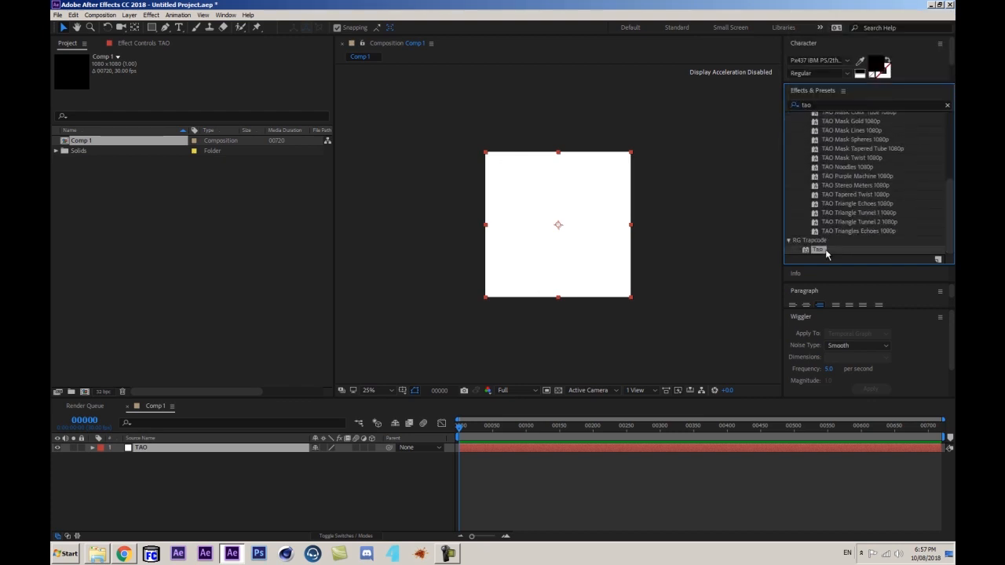
click(172, 449)
scroll(481, 202, up, 2)
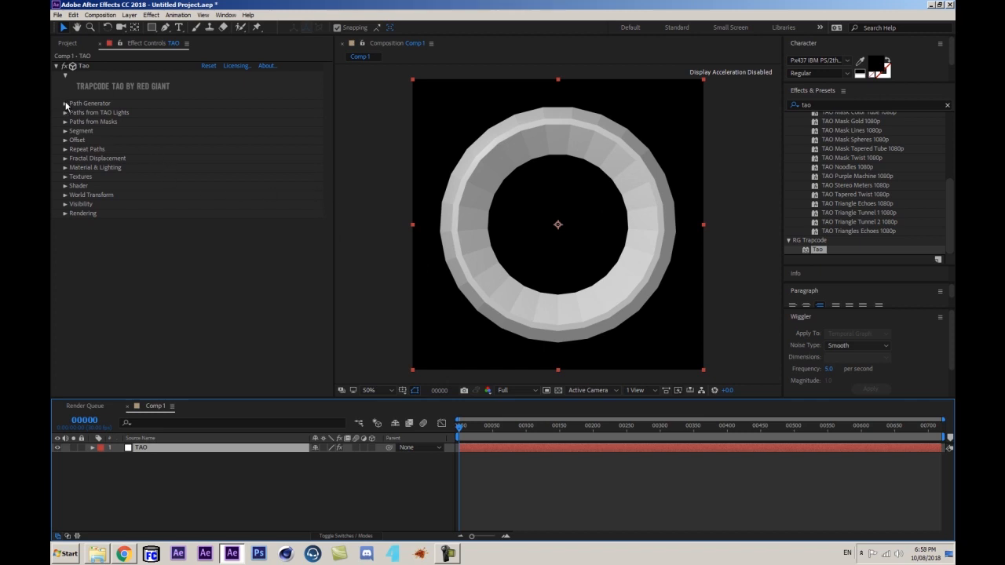
- Set the Tao effect's Path Generator shape to Line
click(65, 103)
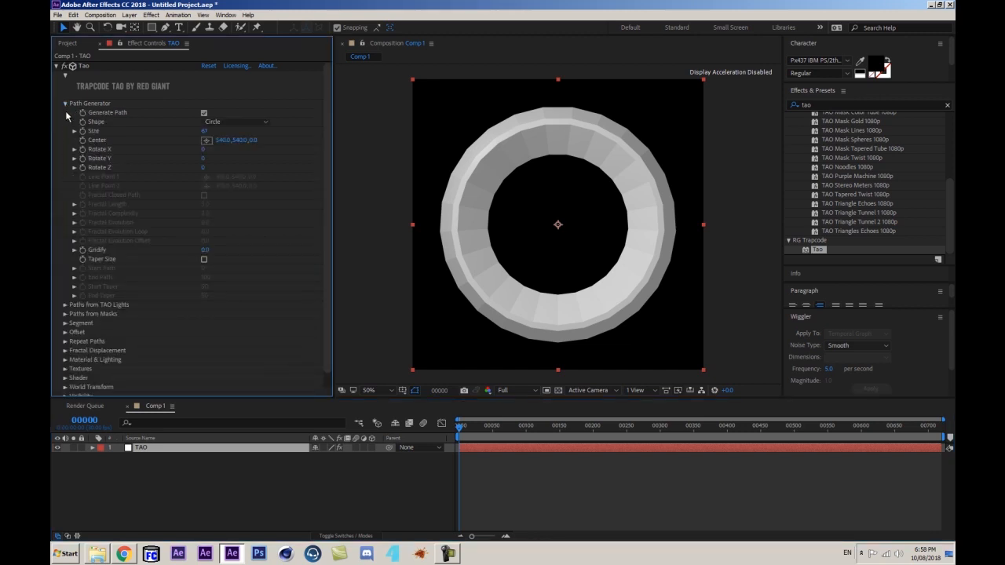
click(261, 122)
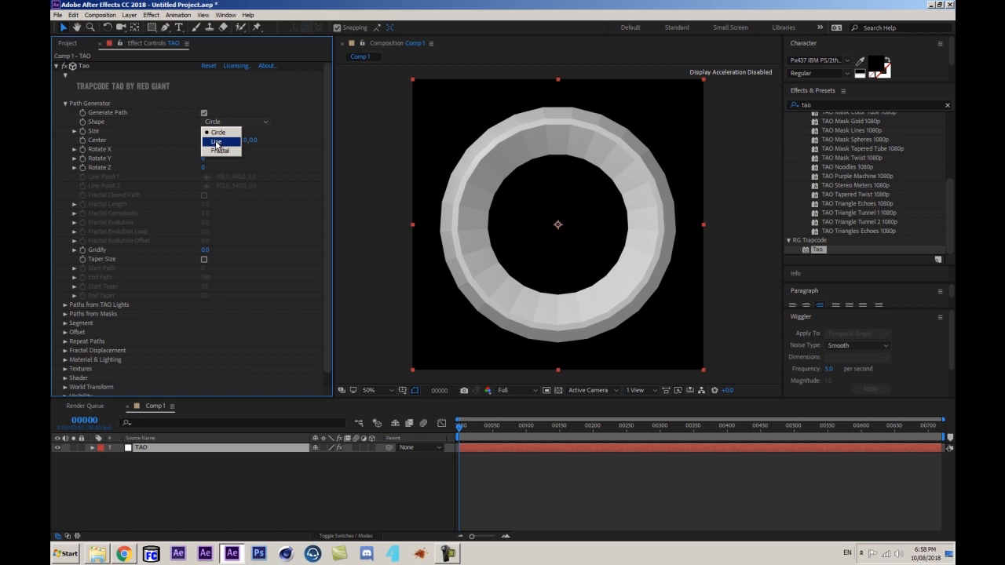
click(216, 143)
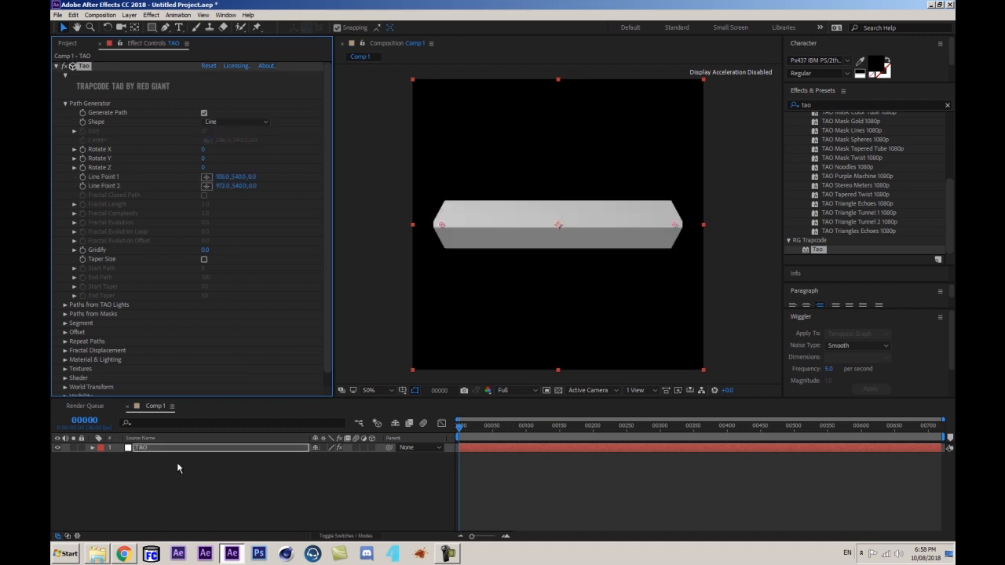
drag(475, 429, 446, 429)
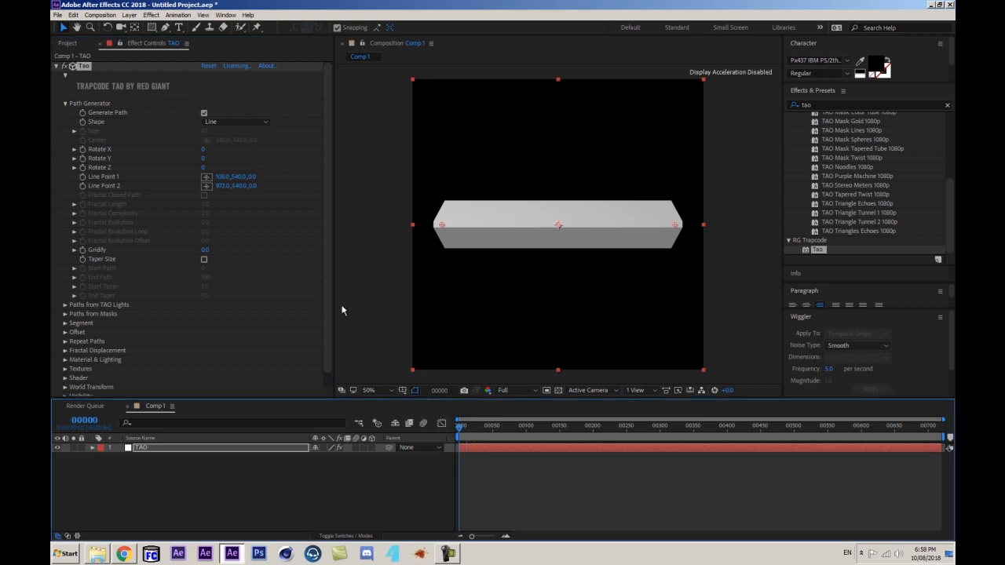
- Set the X coordinates of both Line Point 1 and Line Point 2 to 540 in the Tao path generator
click(223, 176)
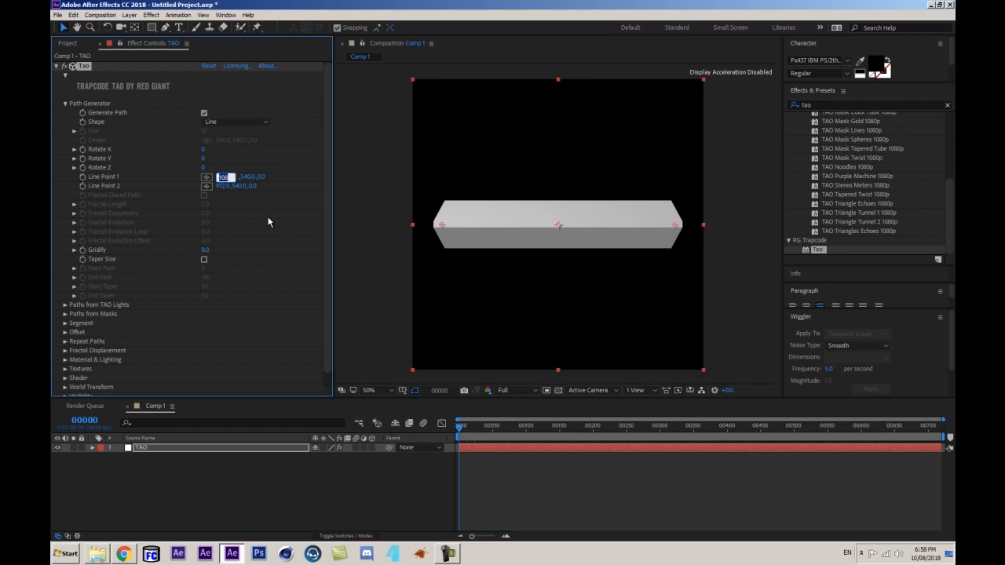
text(540)
key(Return)
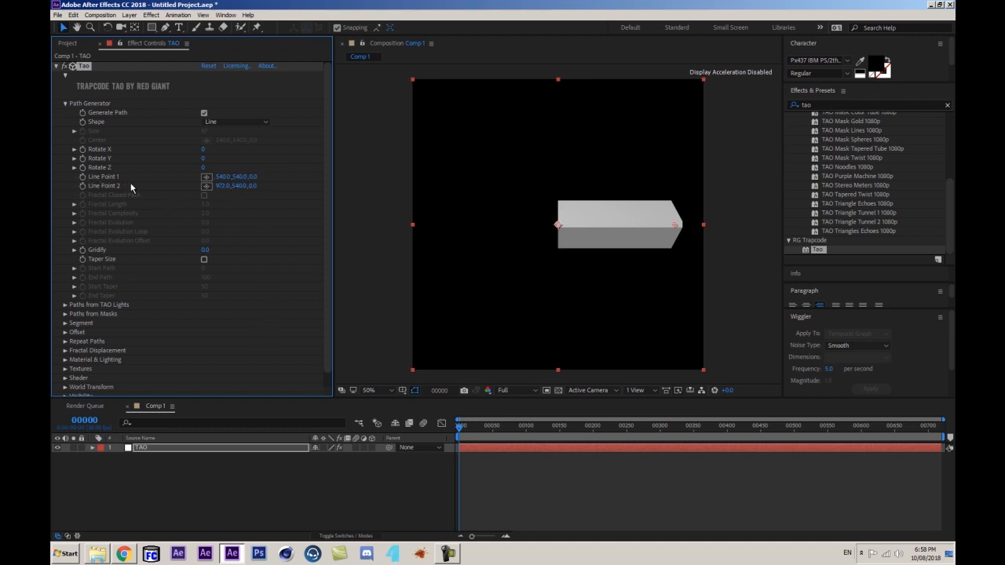
click(222, 190)
text(540)
key(Return)
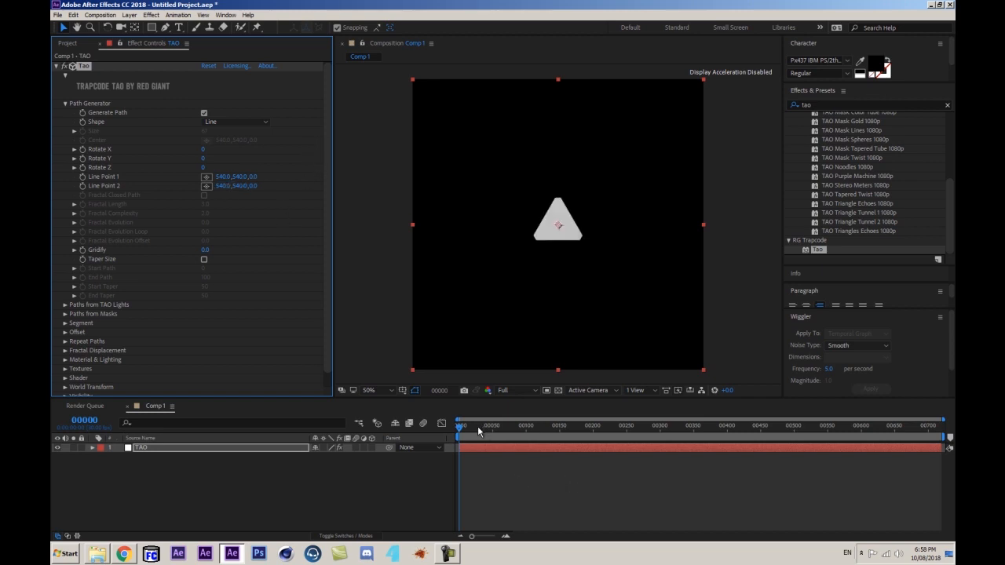
- Set the Z coordinate of Line Point 1 to 32000 in the Tao path generator
click(450, 440)
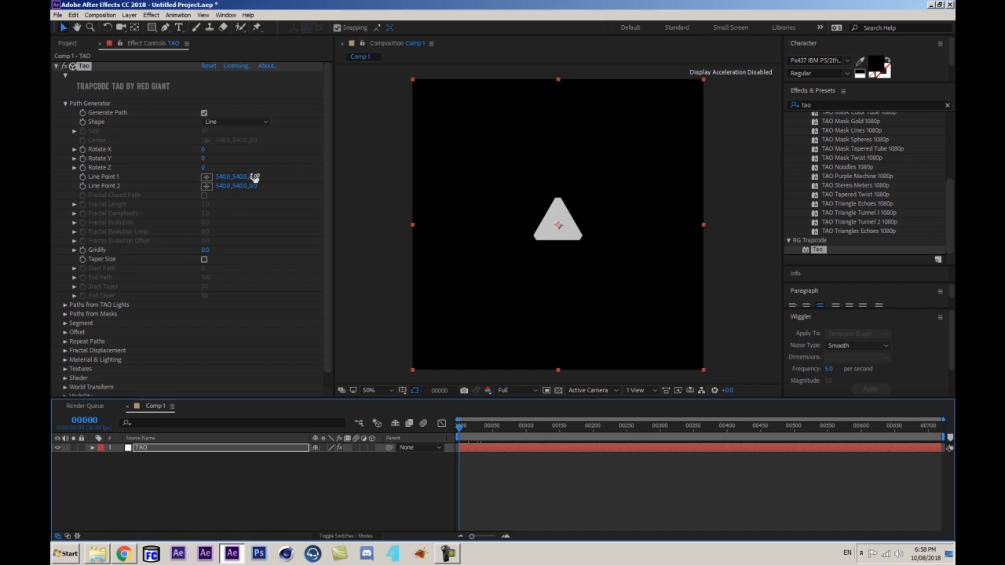
drag(254, 177, 869, 149)
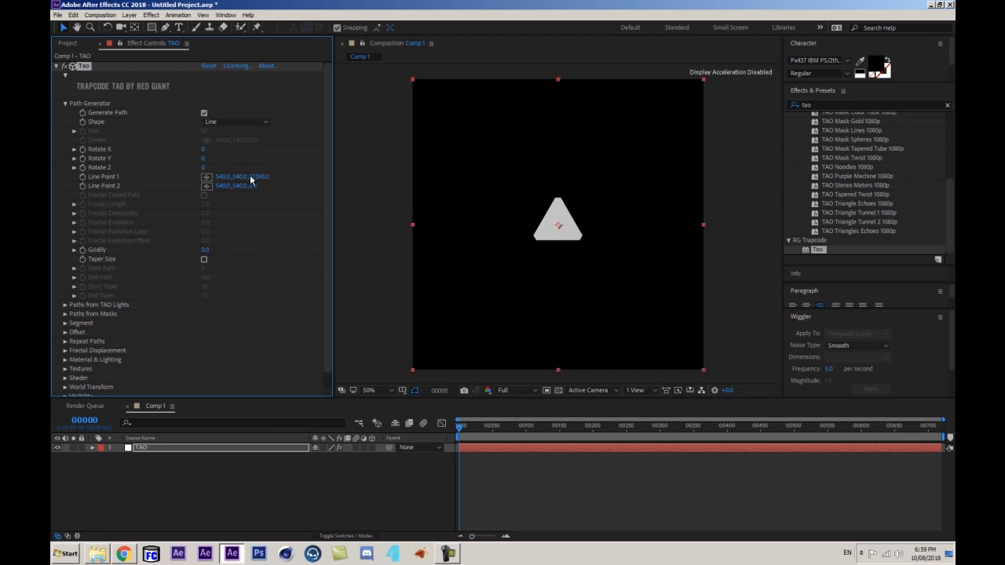
drag(253, 175, 666, 164)
click(259, 176)
text(32000)
key(Return)
- Set the Z coordinate of Line Point 2 to -2000 in the Tao path generator
drag(256, 186, 54, 190)
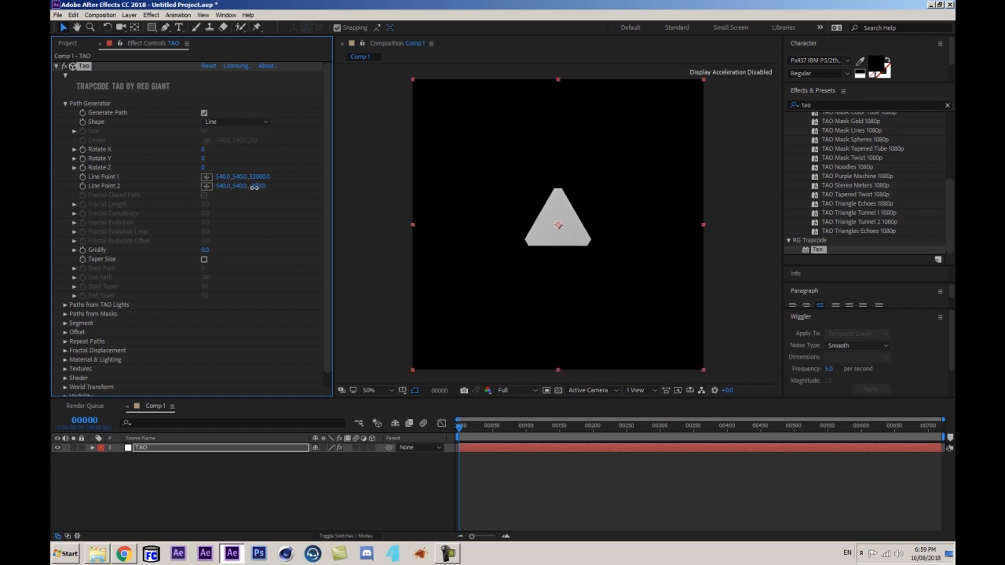
drag(253, 187, 165, 203)
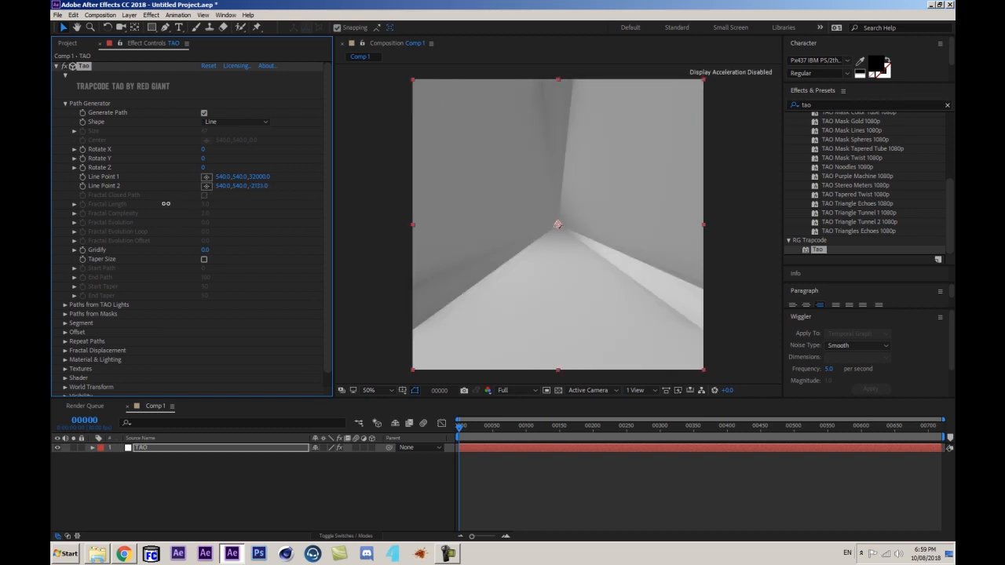
click(259, 186)
text(-26000)
key(Return)
click(367, 461)
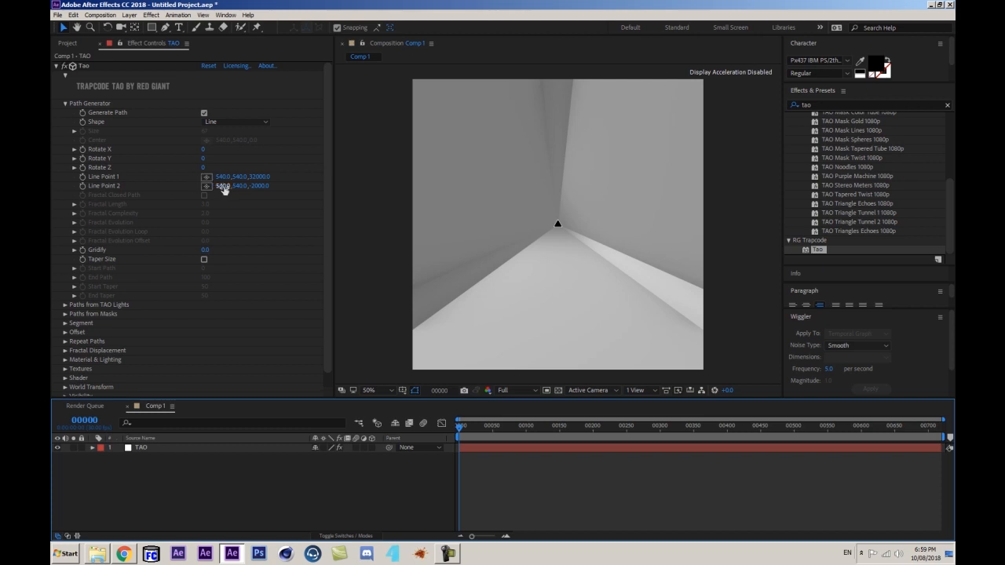
- Set the X coordinate of Line Point 2 to 280 and hide the layer controls in the composition view
drag(224, 190, 91, 190)
drag(214, 186, 211, 187)
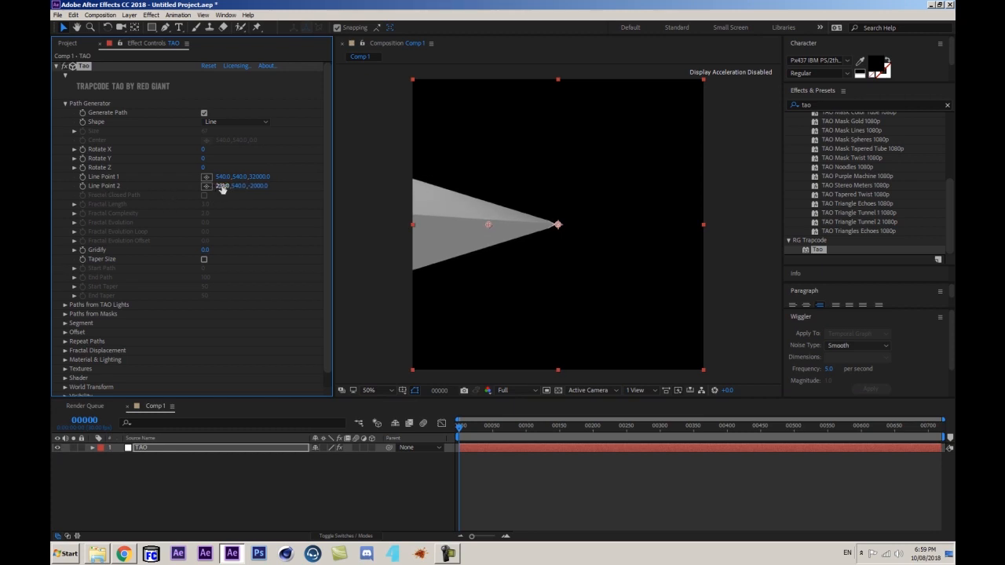
click(222, 186)
text(281)
text(0)
key(Return)
key(ctrl+shift+h)
- Open Tao's Visibility settings and set Fog Start to 32000, matching the Z coordinate of Line Point 1
scroll(71, 338, down, 1)
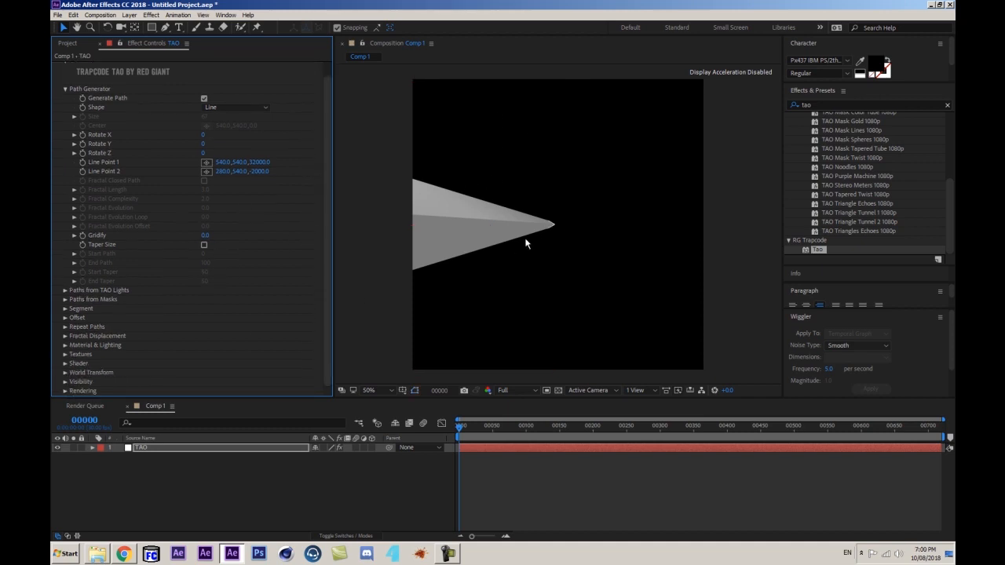
click(66, 384)
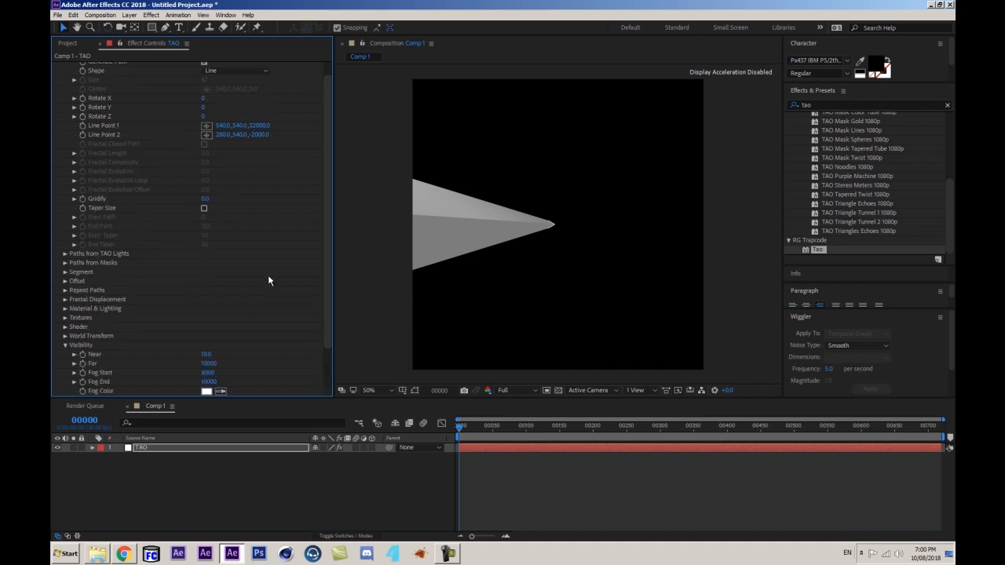
drag(327, 302, 325, 360)
click(205, 372)
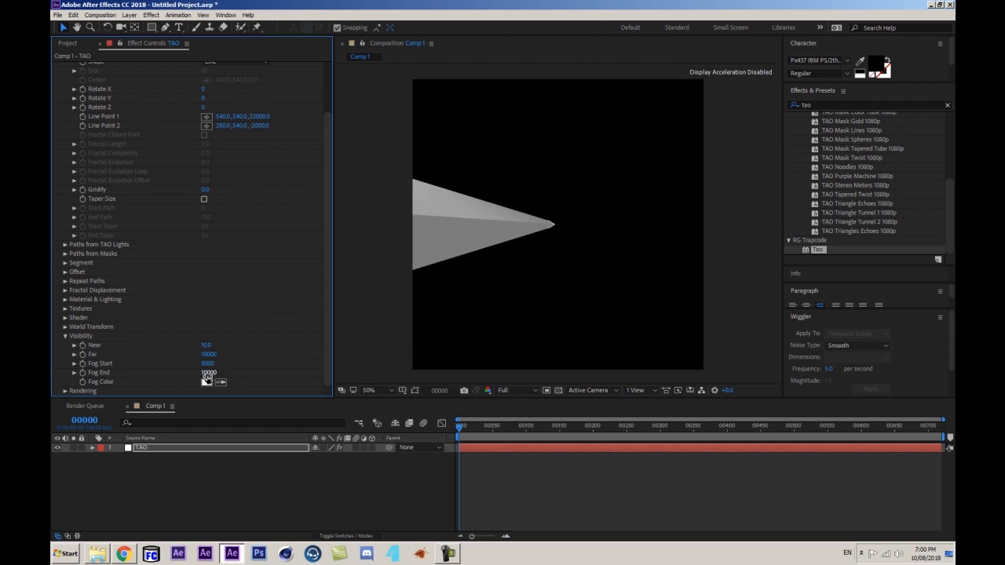
click(112, 370)
click(206, 373)
text(8000)
click(253, 117)
click(258, 125)
click(258, 116)
key(Return)
click(208, 363)
key(Return)
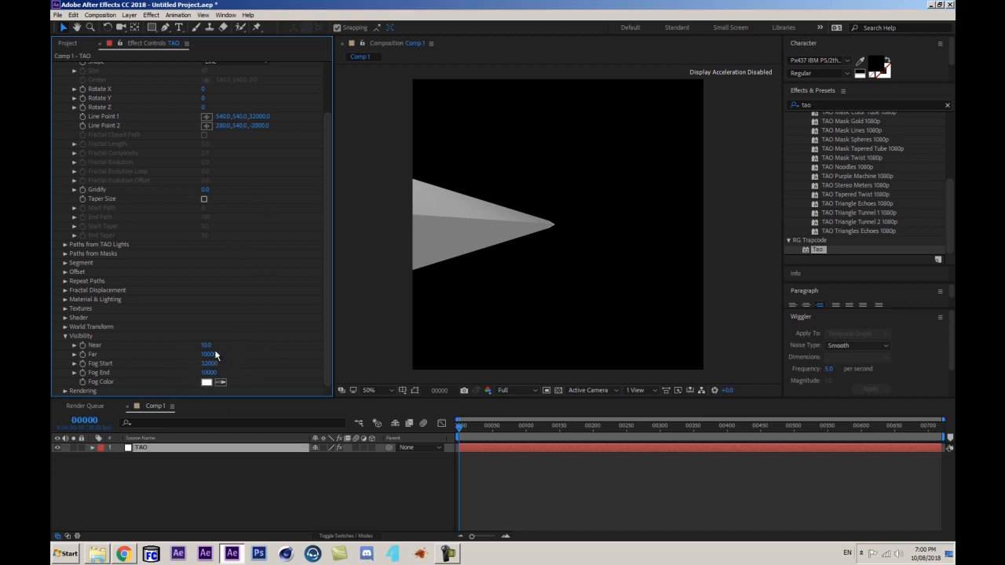
- Set the Far distance in Tao's Visibility settings to 32000
click(210, 354)
text(12000)
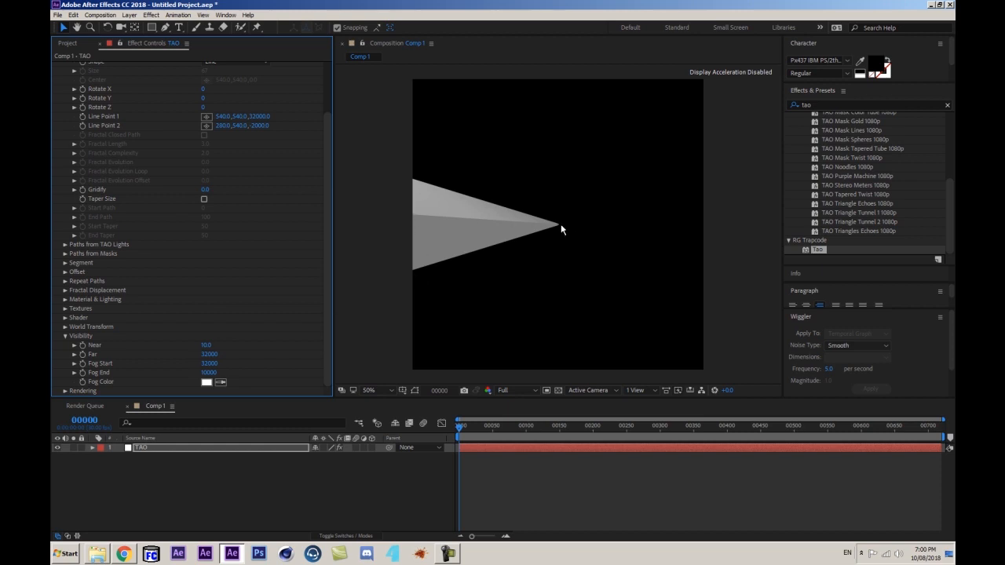
scroll(560, 228, up, 2)
scroll(555, 229, down, 2)
- Set Fog End to 32000 and the fog color to black while trying lower Fog Start values
drag(209, 370, 234, 374)
drag(208, 363, 75, 372)
drag(206, 364, 144, 354)
click(501, 303)
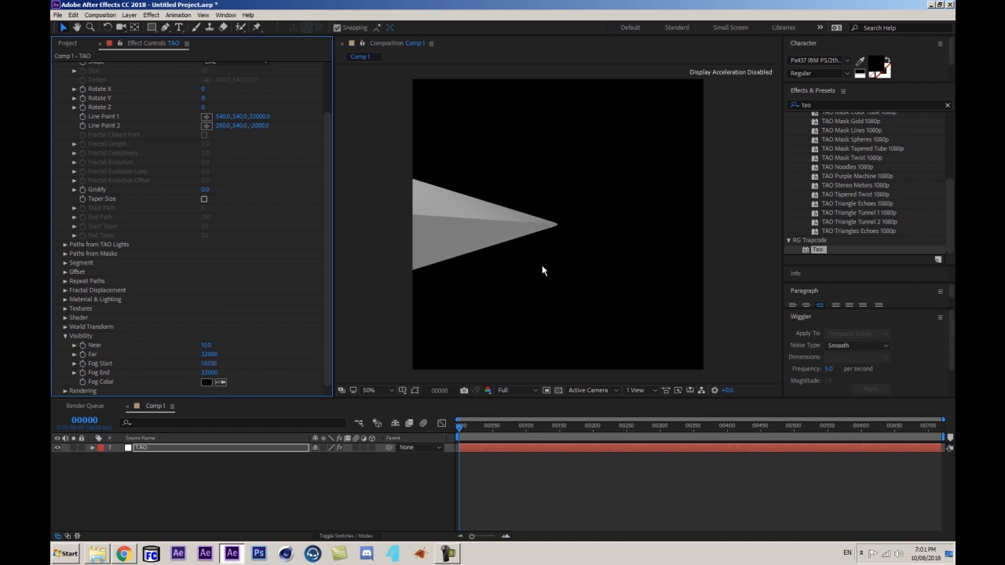
- Copy the Fog End value of 32000 into Fog Start and collapse the Visibility settings
click(210, 372)
key(ctrl+c)
click(210, 364)
key(ctrl+v)
click(251, 364)
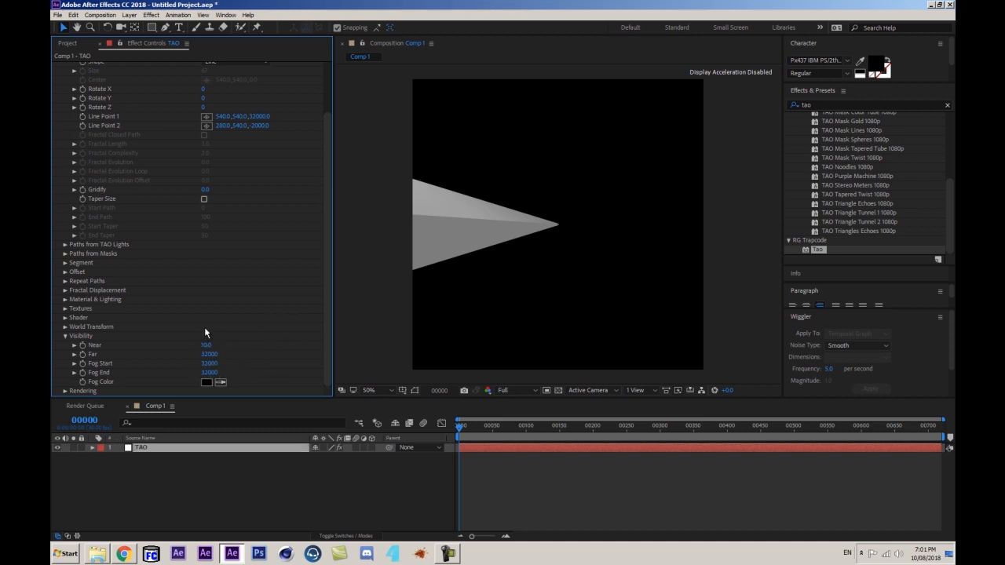
click(66, 336)
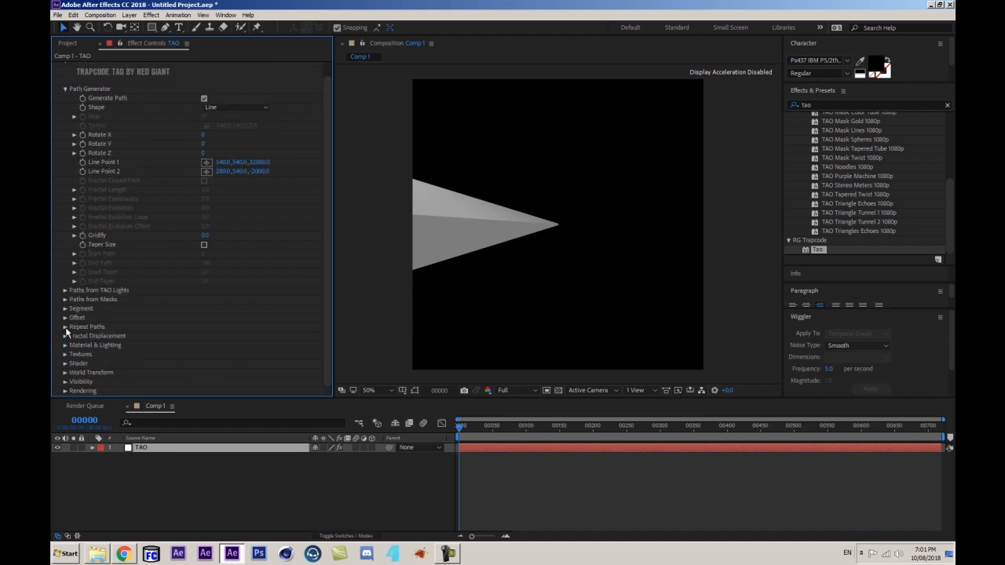
- Open the First Repeater settings under Repeat Paths and set R1 World Pos X to 0
click(65, 328)
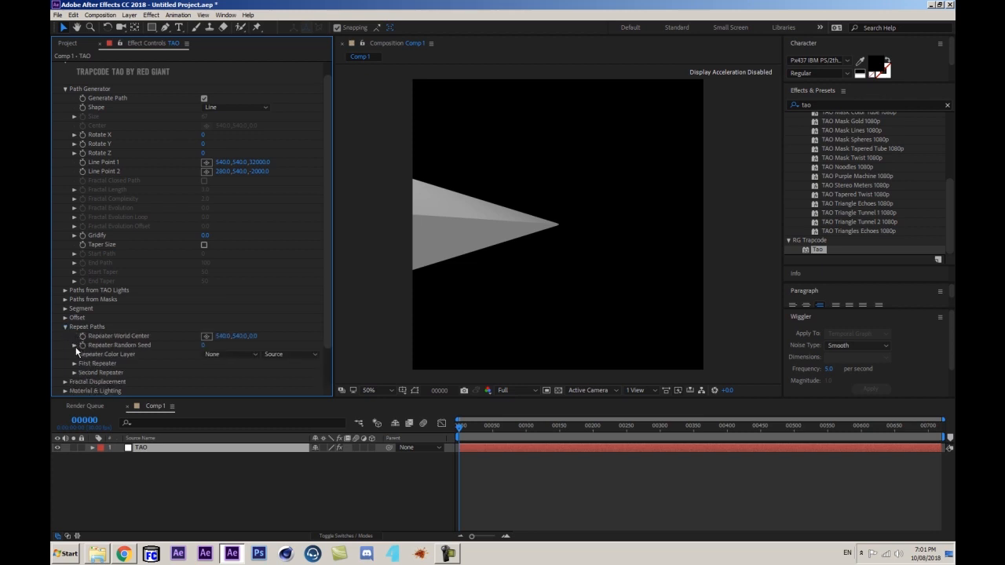
scroll(71, 326, down, 1)
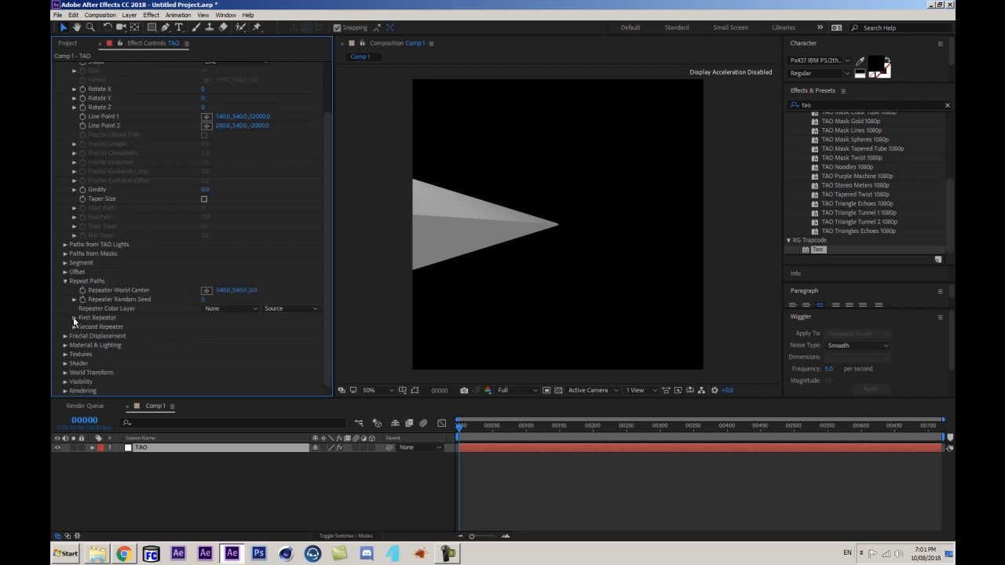
click(74, 317)
scroll(106, 328, down, 3)
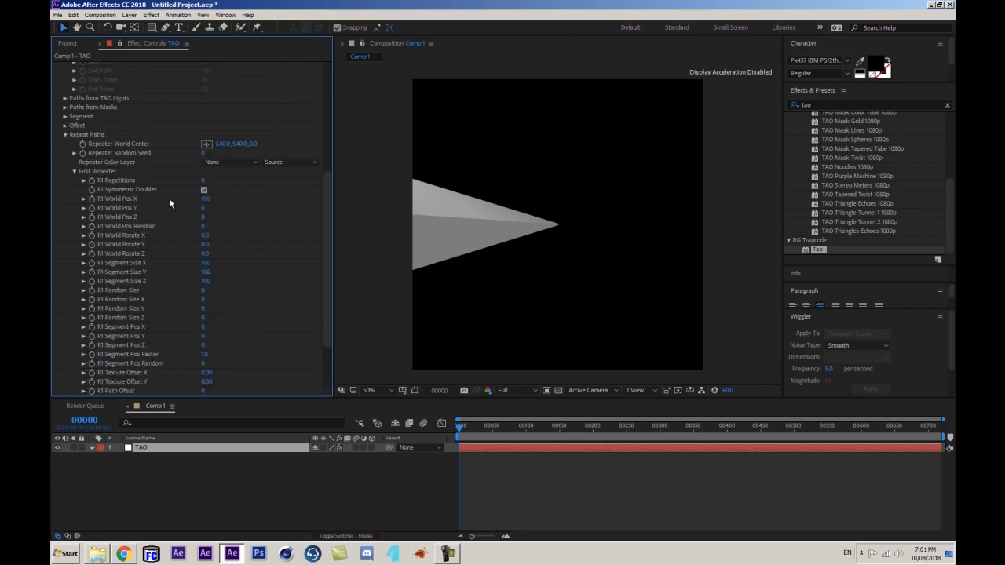
click(205, 200)
text(0)
key(Return)
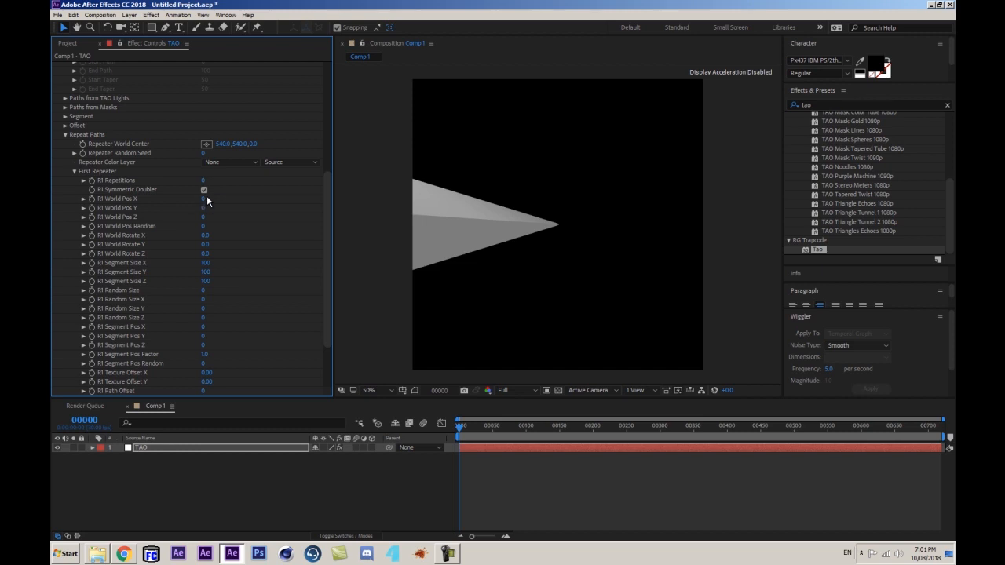
- Turn off R1 Symmetric Doubler and set R1 Repetitions to 8
click(205, 189)
click(204, 181)
text(0)
key(Return)
- Set the First Repeater's R1 World Rotate Z to 360/8, giving 45 degrees
scroll(135, 306, down, 1)
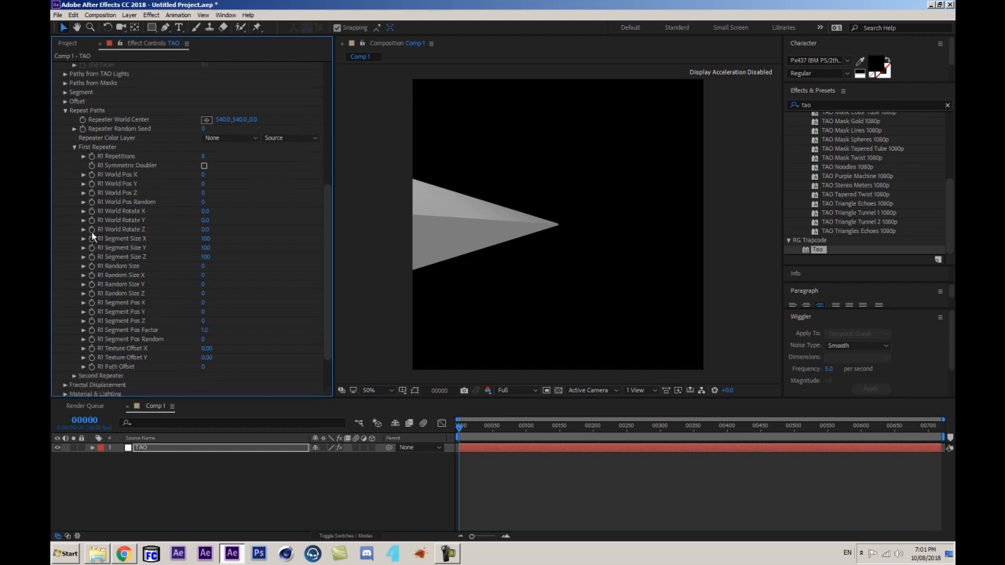
click(205, 229)
text(360)
text(8)
key(Return)
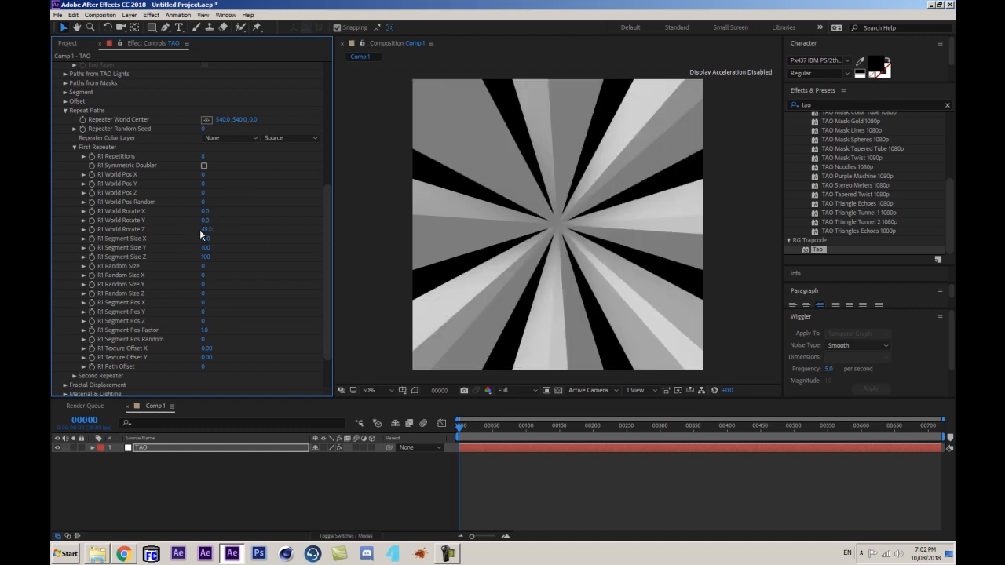
- Set R1 Repetitions to 7, testing 0 repetitions to compare against the single original path
click(203, 156)
text(7)
click(205, 157)
text(0)
key(Return)
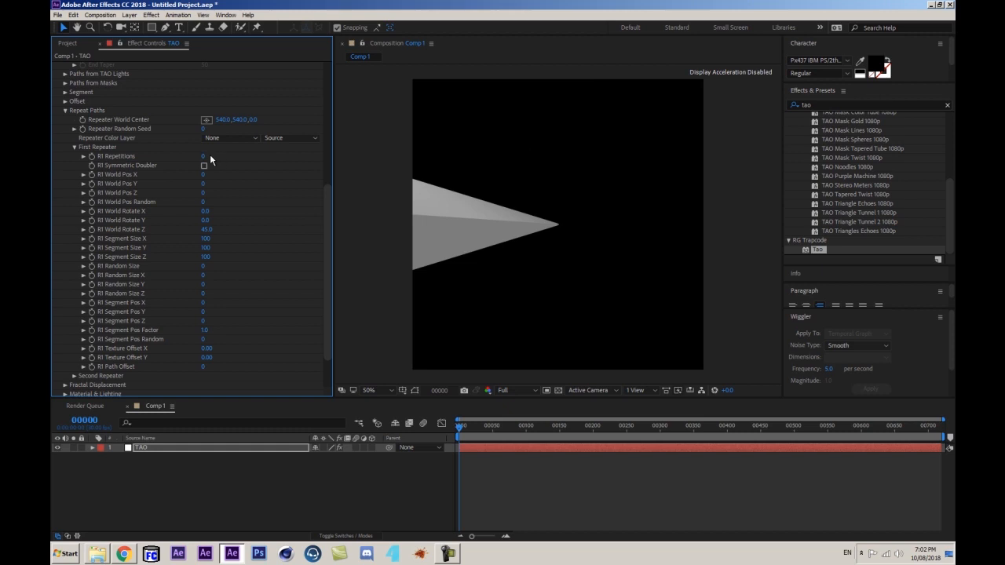
click(204, 157)
text(7)
key(Return)
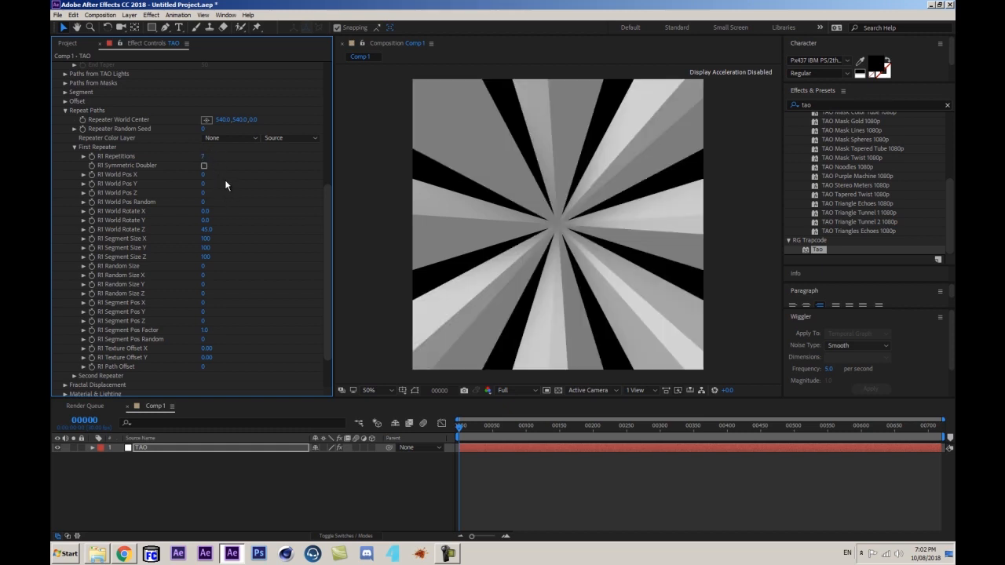
- Try 6 for R1 Repetitions and restore the value to 7
click(204, 156)
text(6)
key(Return)
click(203, 156)
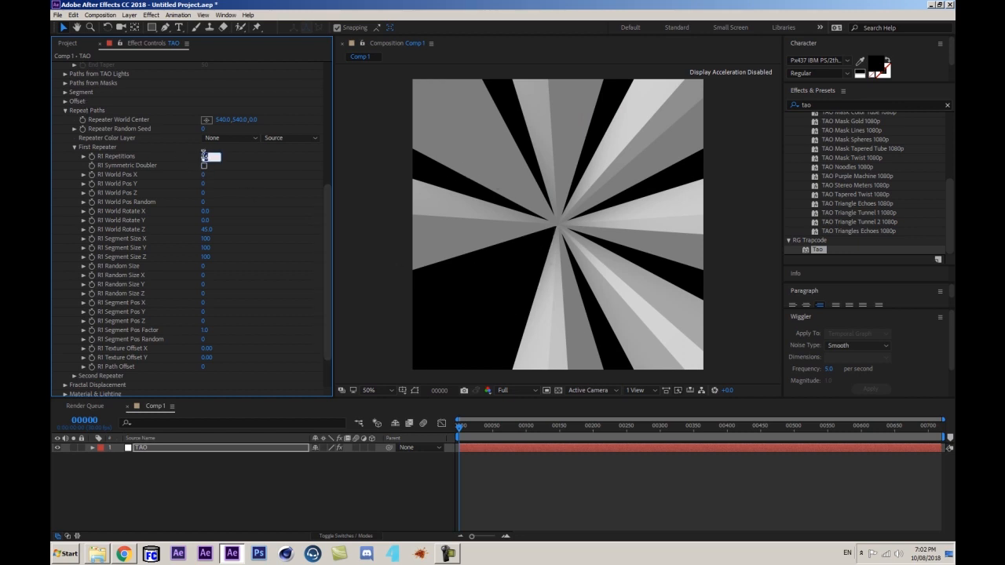
text(7)
key(Return)
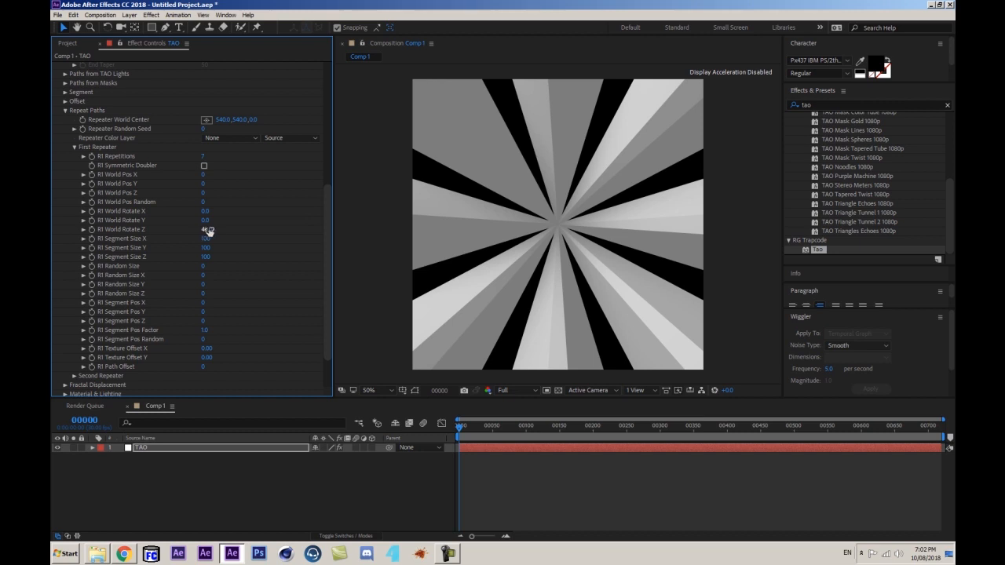
- Open Tao's Segment settings and set Segment Mode to Repeat Sphere after trying Repeat N-gon
scroll(159, 229, up, 2)
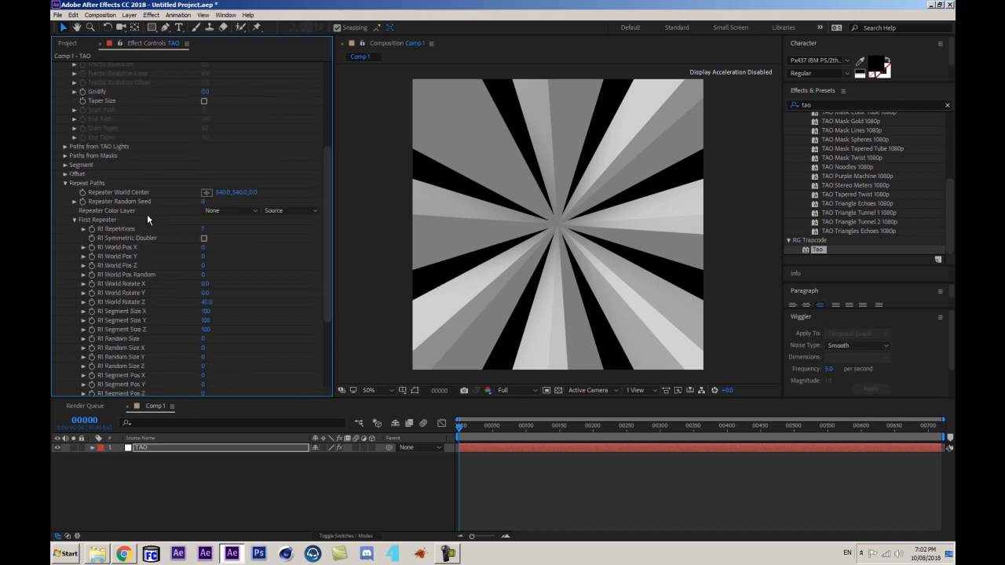
scroll(133, 264, down, 5)
scroll(88, 143, up, 5)
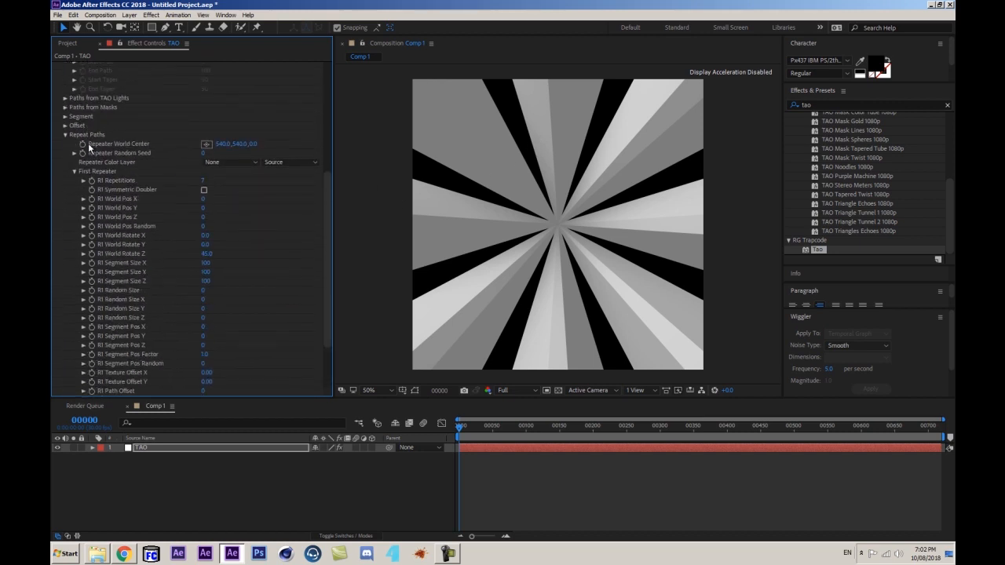
click(66, 134)
click(62, 187)
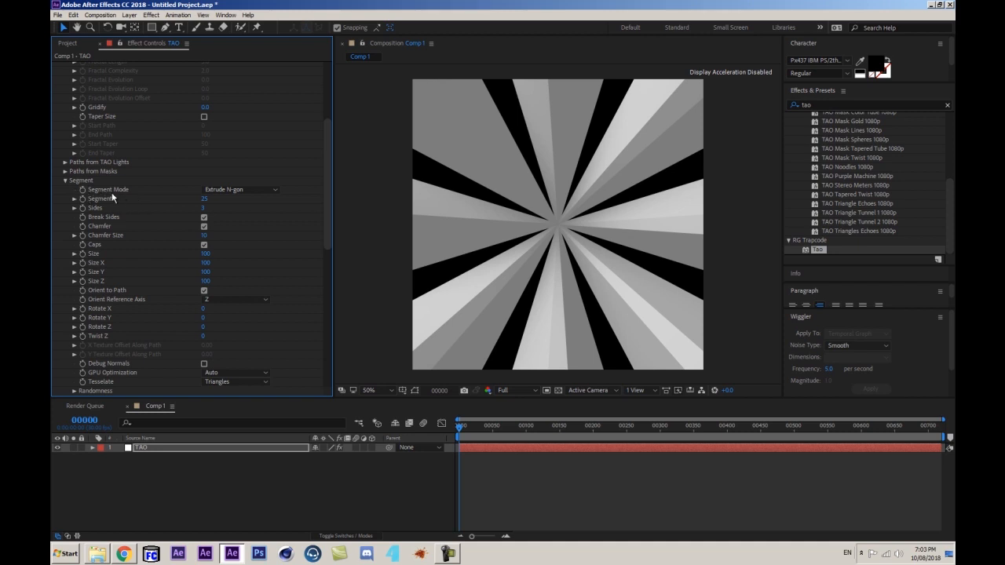
click(240, 191)
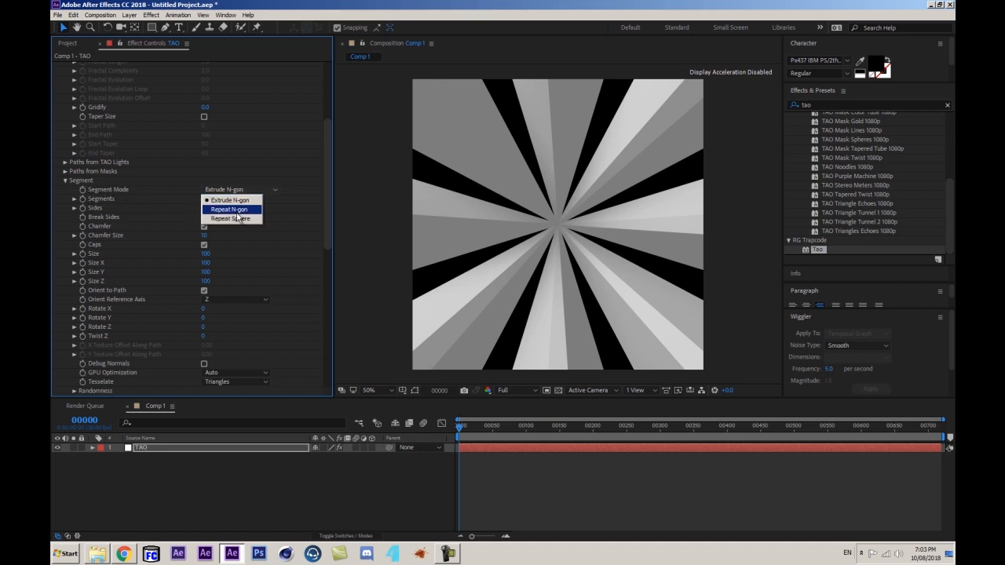
click(239, 210)
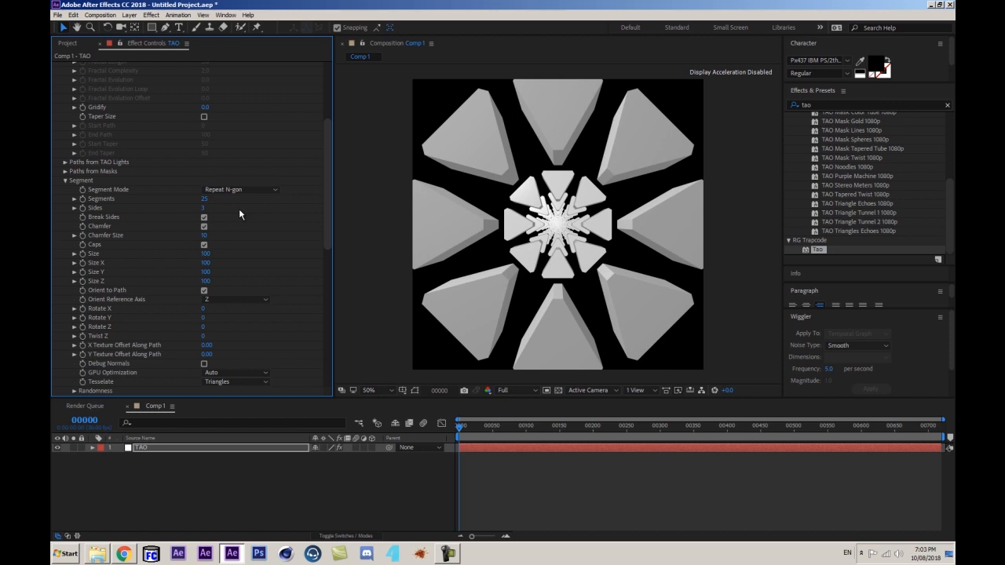
click(226, 191)
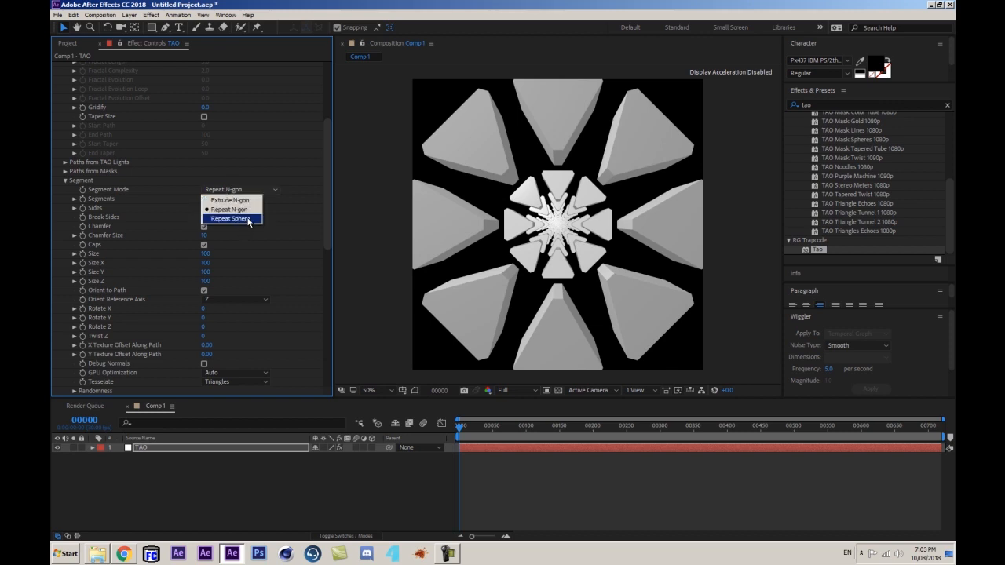
click(248, 220)
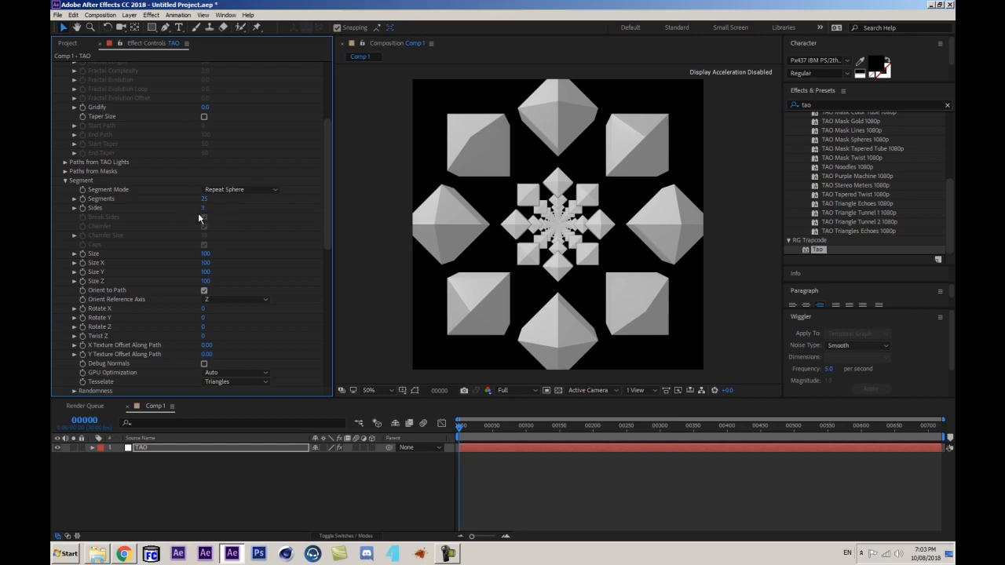
- Switch to Chrome and view the Wikipedia article on the elongated square bipyramid as a shape reference
click(124, 554)
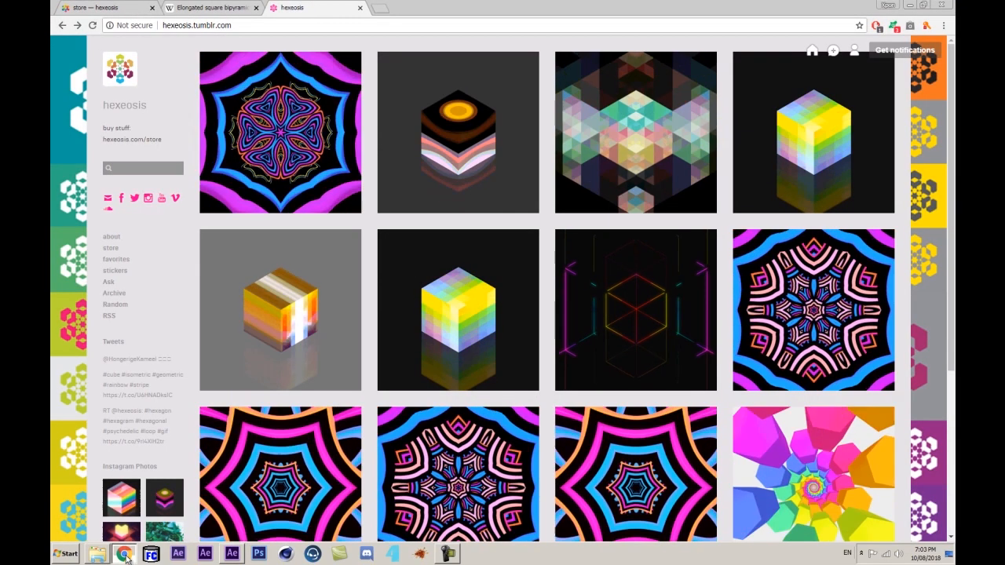
click(211, 8)
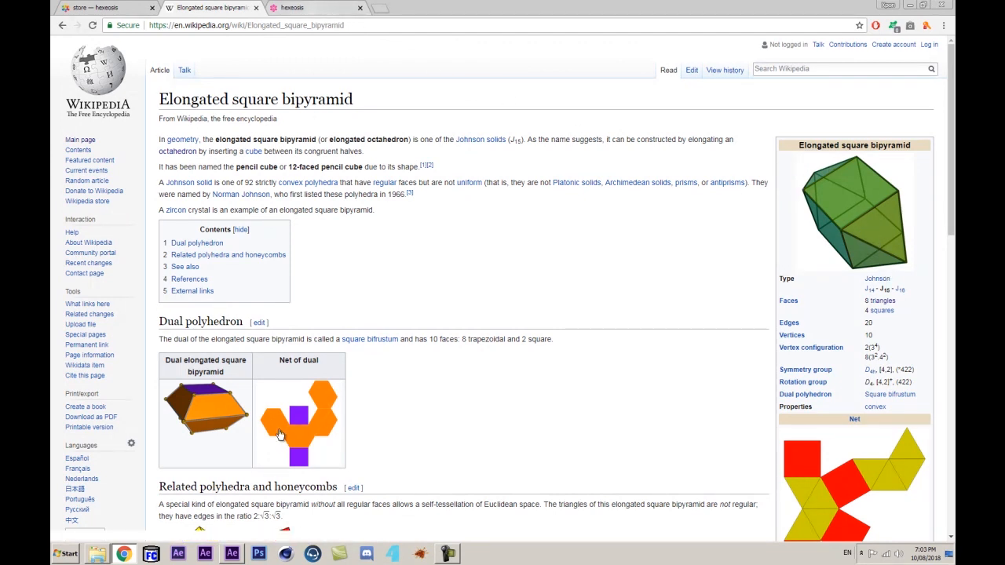
- Switch back to After Effects and increase the Tao segment's Size Z to 420
click(231, 553)
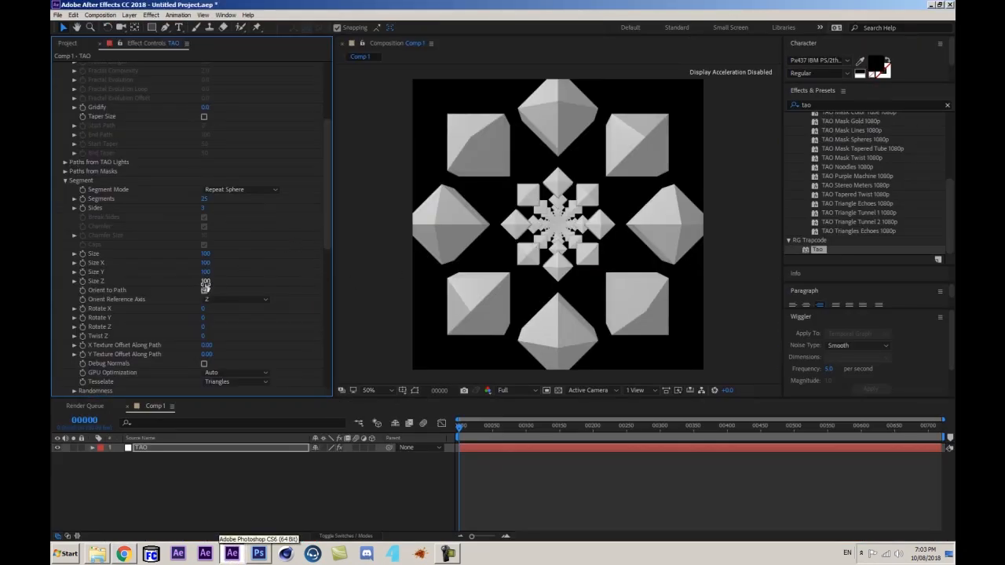
drag(205, 285, 340, 245)
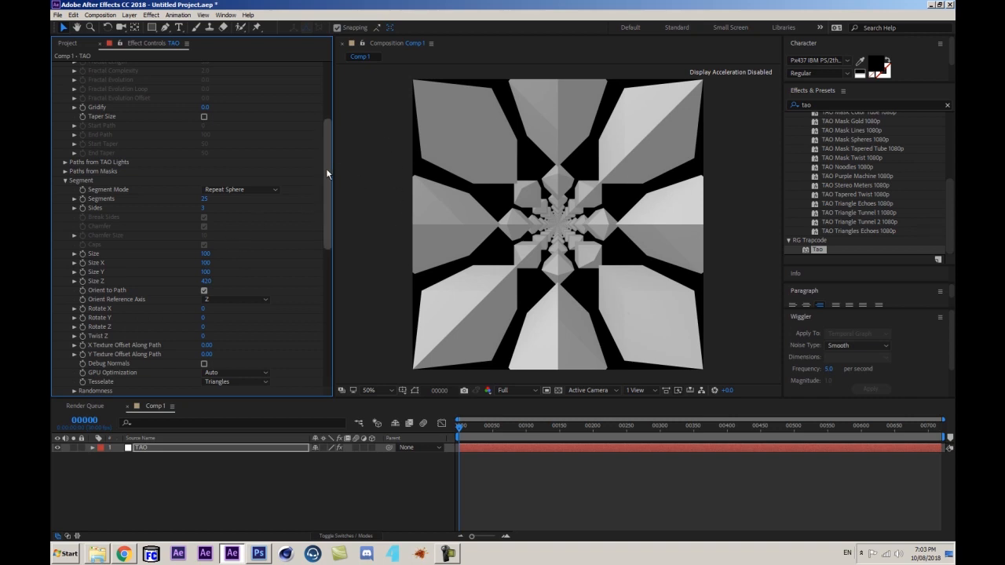
- In Tao's Shader settings, set Shader to Density and reduce Normal Affect to 0
drag(325, 168, 316, 381)
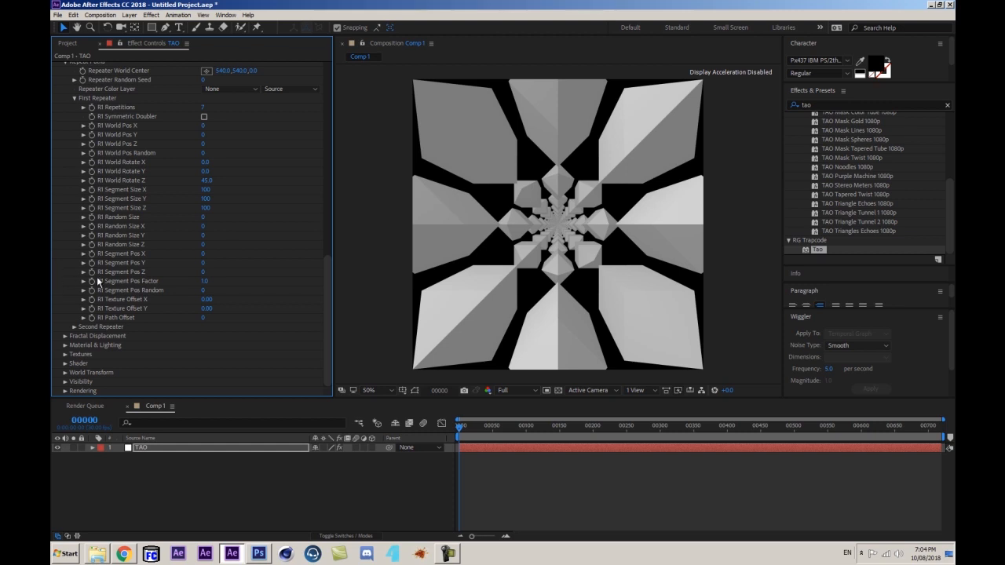
click(65, 363)
scroll(270, 286, down, 5)
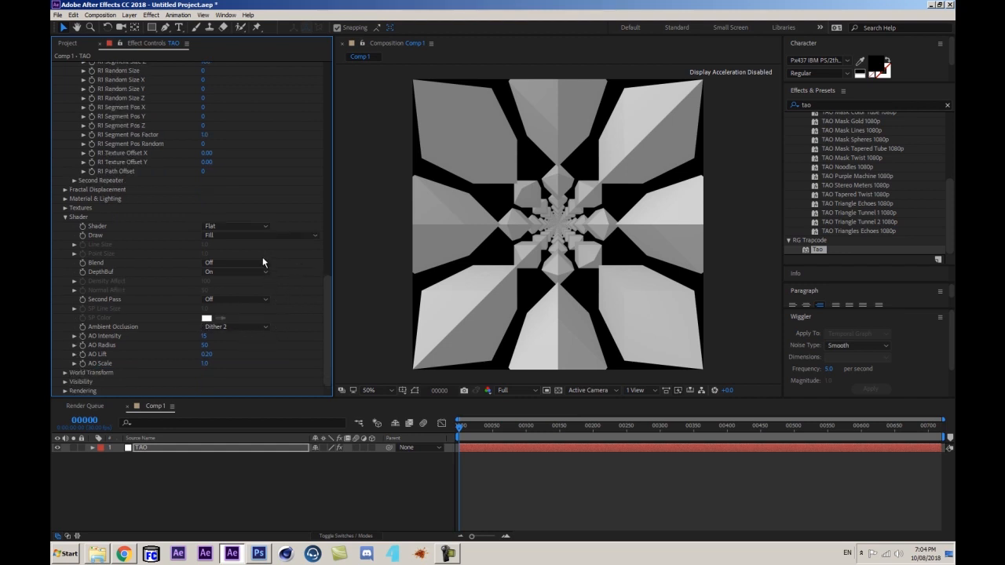
click(221, 226)
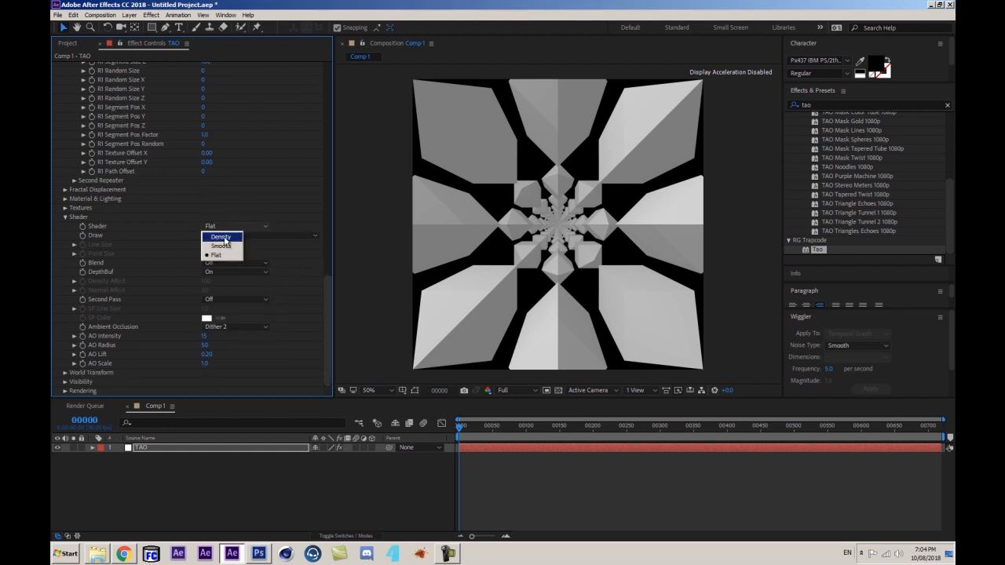
click(221, 237)
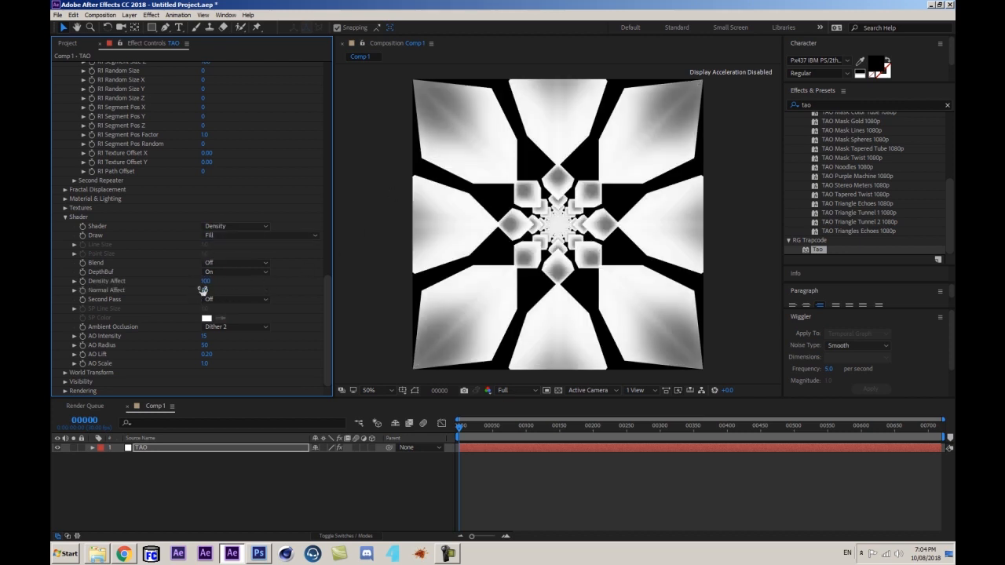
drag(201, 290, 180, 293)
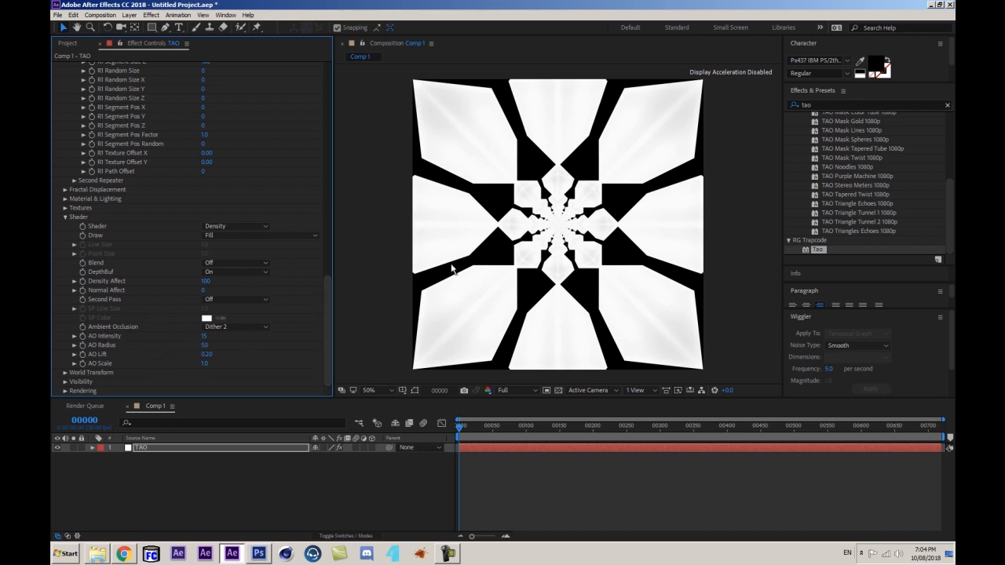
- Turn off Tao's Ambient Occlusion, scrub the timeline to check the flat shading, and return to the first frame
scroll(448, 270, up, 2)
drag(572, 251, 572, 254)
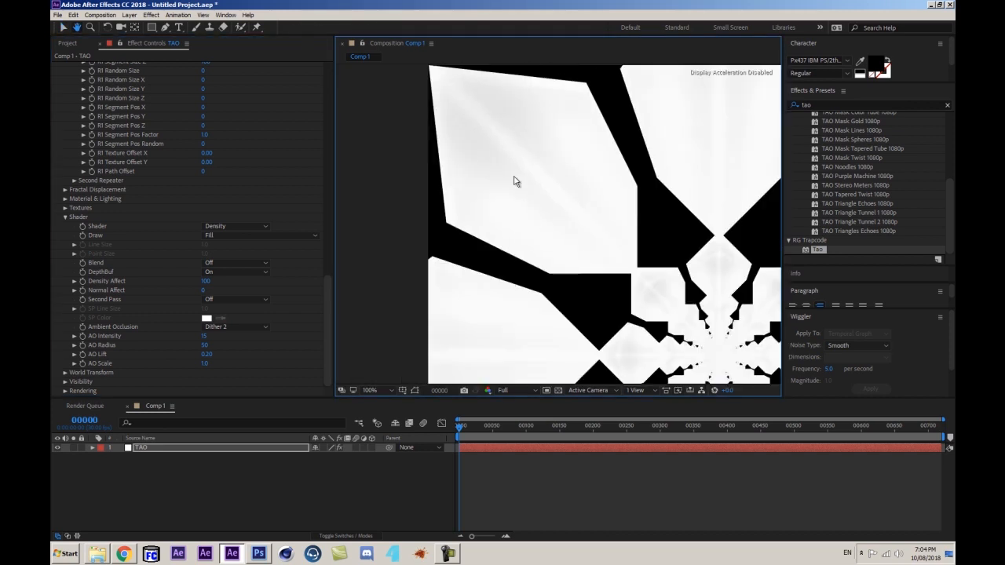
scroll(513, 179, up, 1)
scroll(513, 179, down, 1)
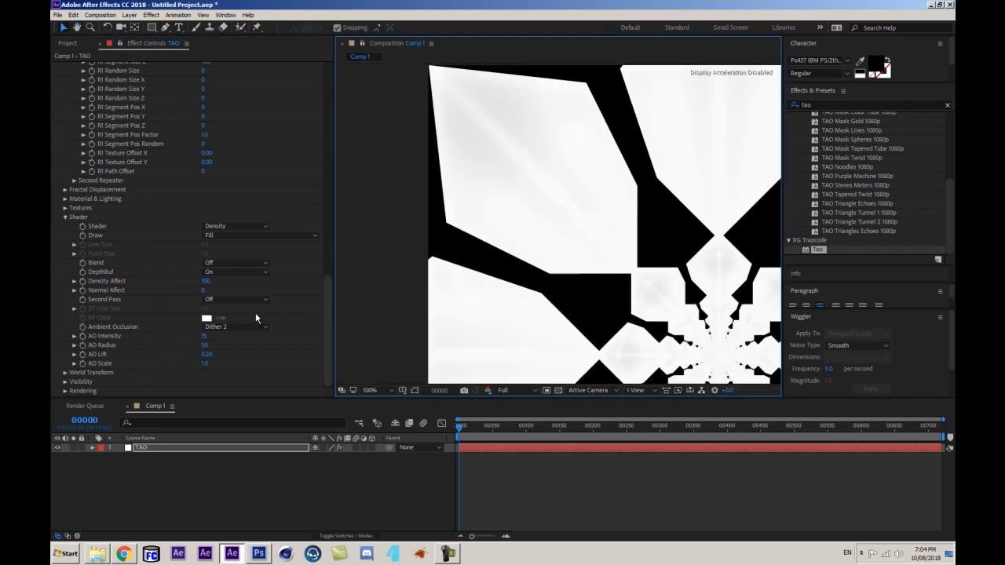
click(227, 329)
click(225, 339)
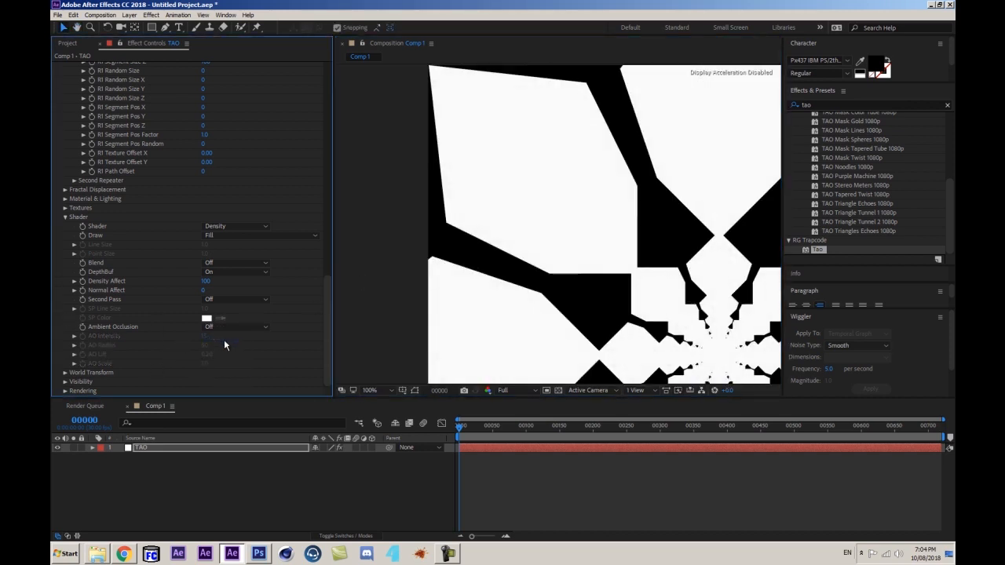
scroll(614, 161, down, 1)
drag(585, 186, 495, 115)
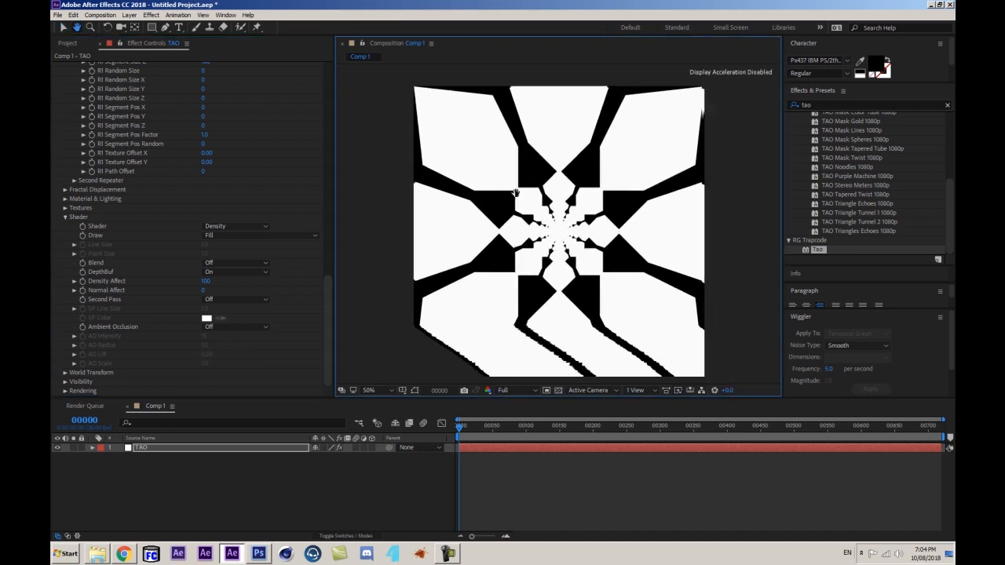
drag(509, 426, 518, 425)
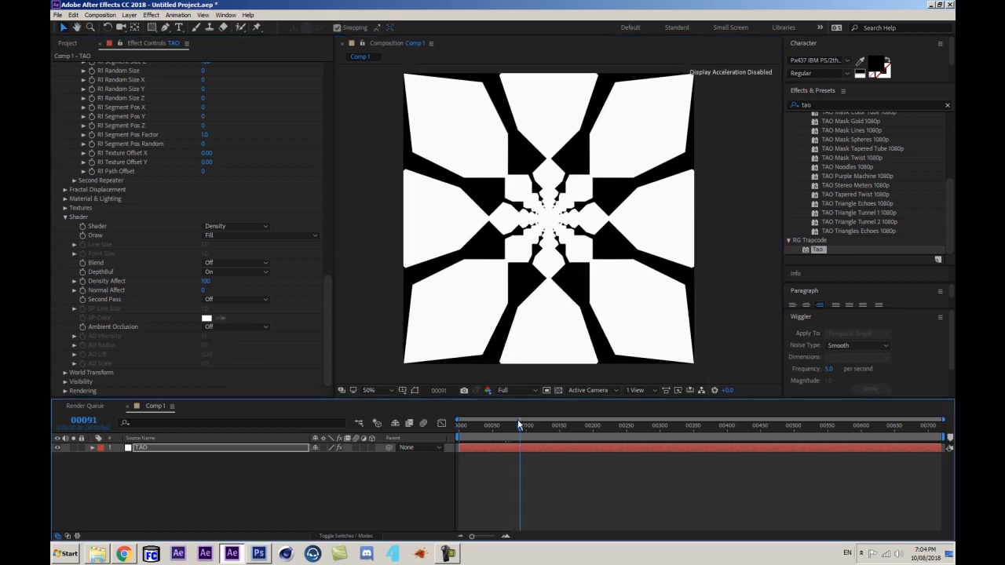
key(Home)
- Create a white solid named TEX at 512 x 512 px with its aspect ratio locked to 1:1
click(142, 496)
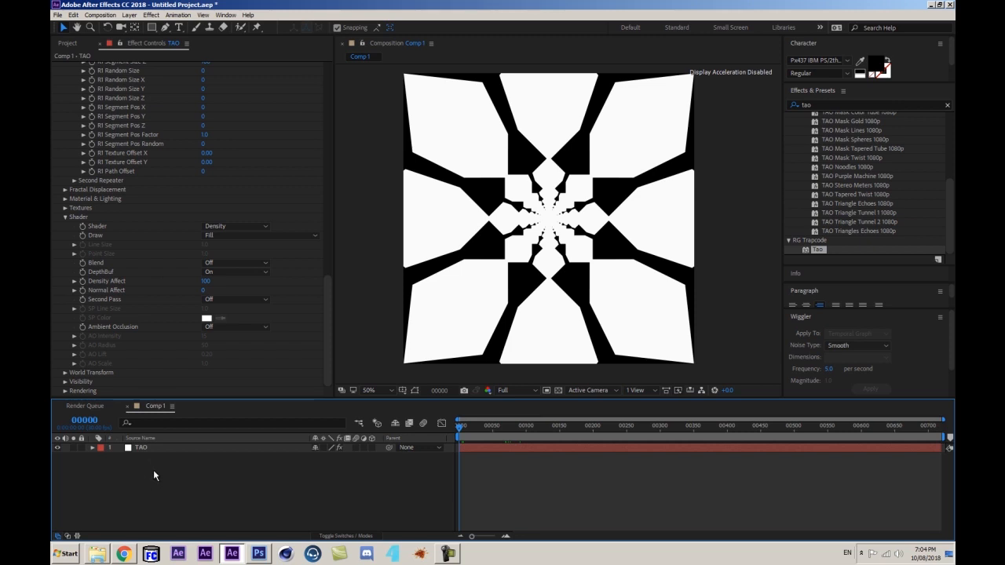
key(ctrl+y)
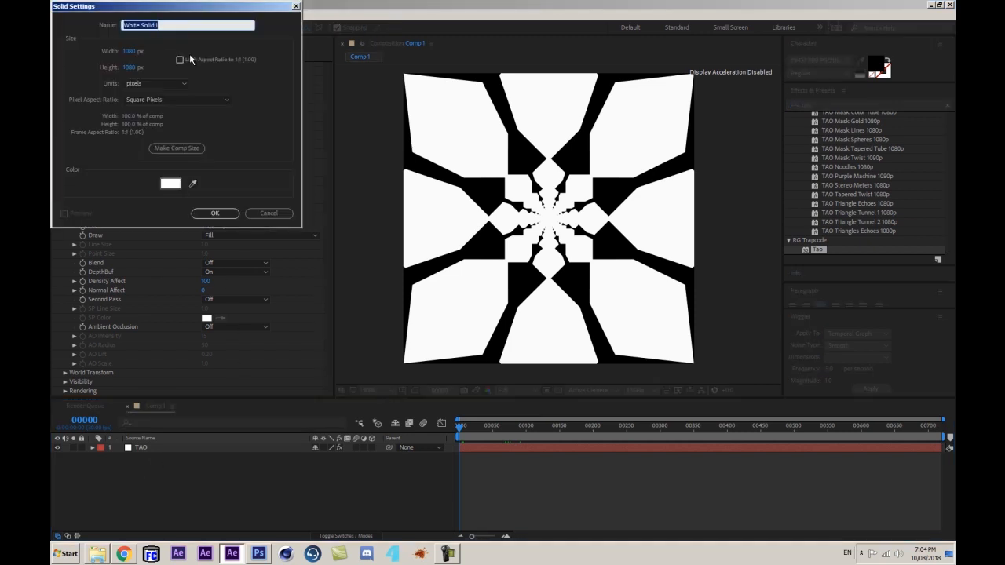
text(TEX)
click(180, 60)
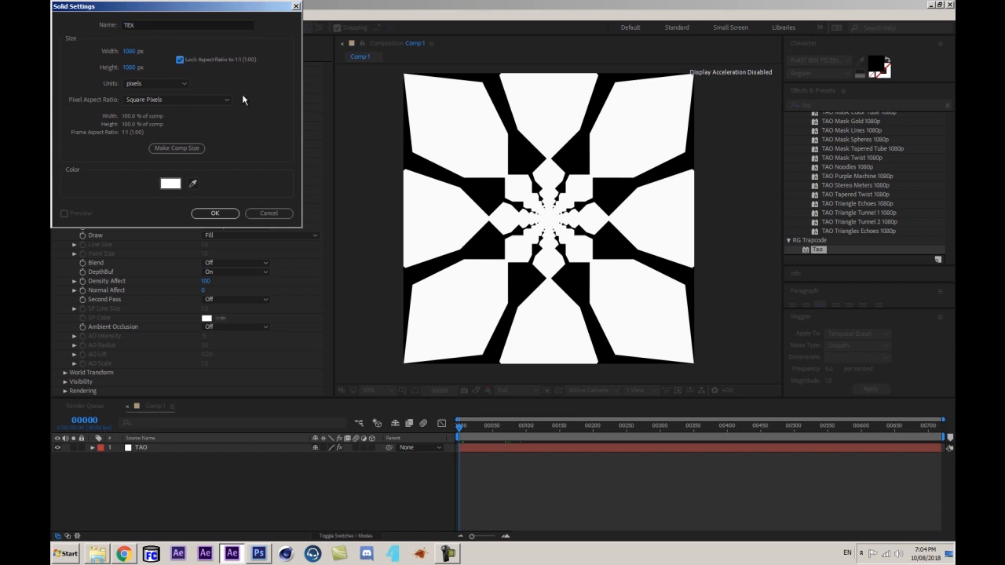
click(129, 51)
text(512)
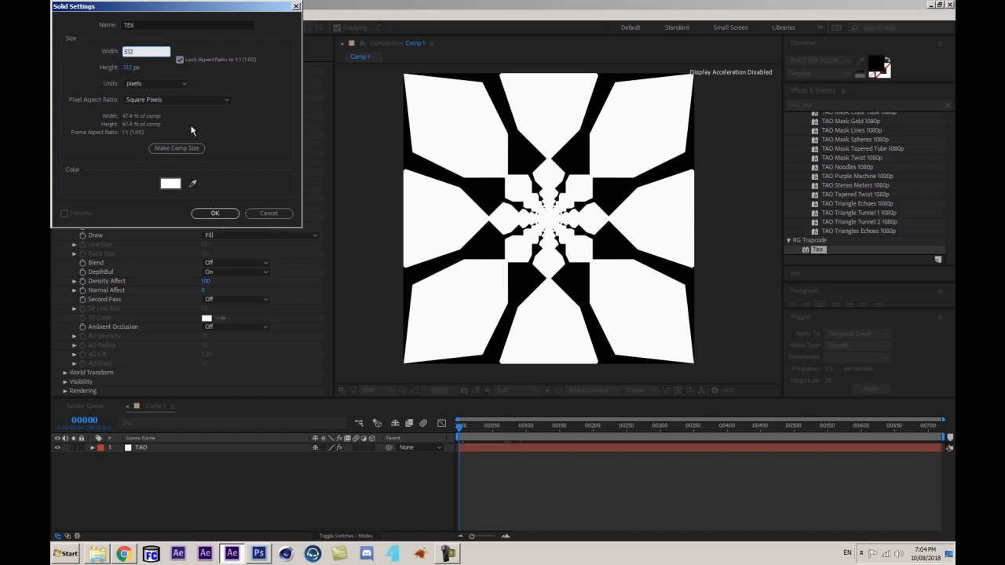
click(211, 217)
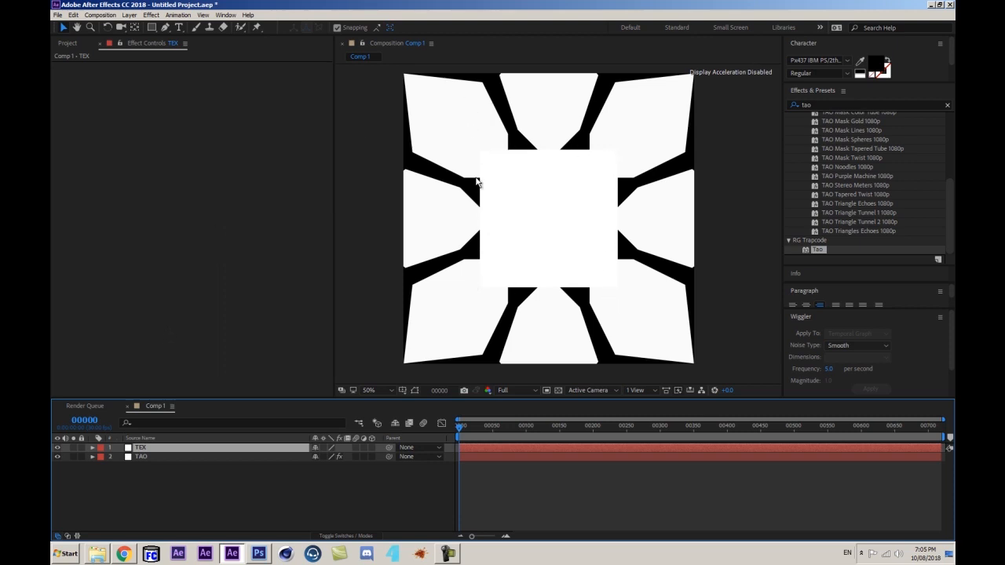
- Find the Gradient Ramp effect and apply it to the TEX layer
click(952, 186)
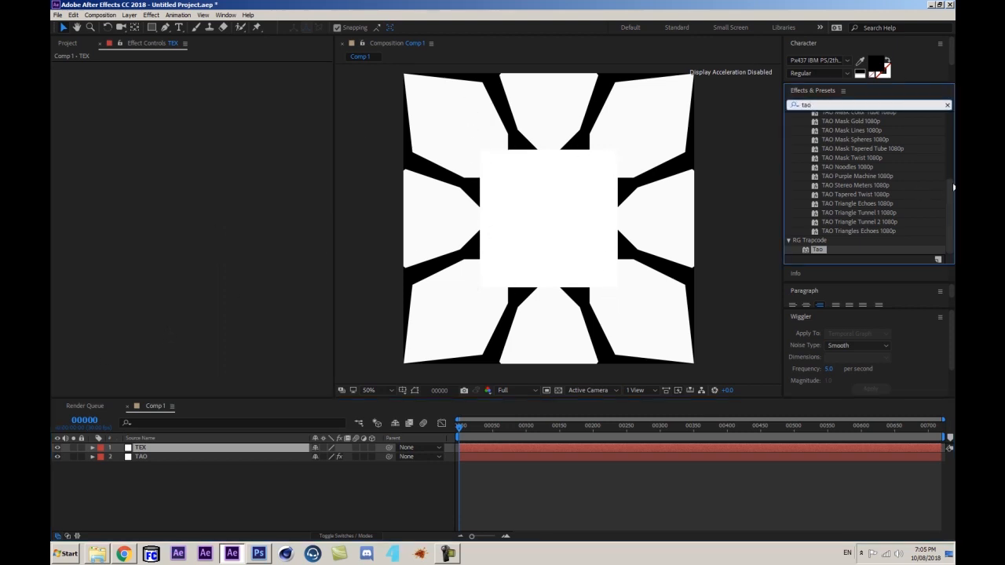
drag(946, 199, 947, 134)
scroll(895, 178, down, 5)
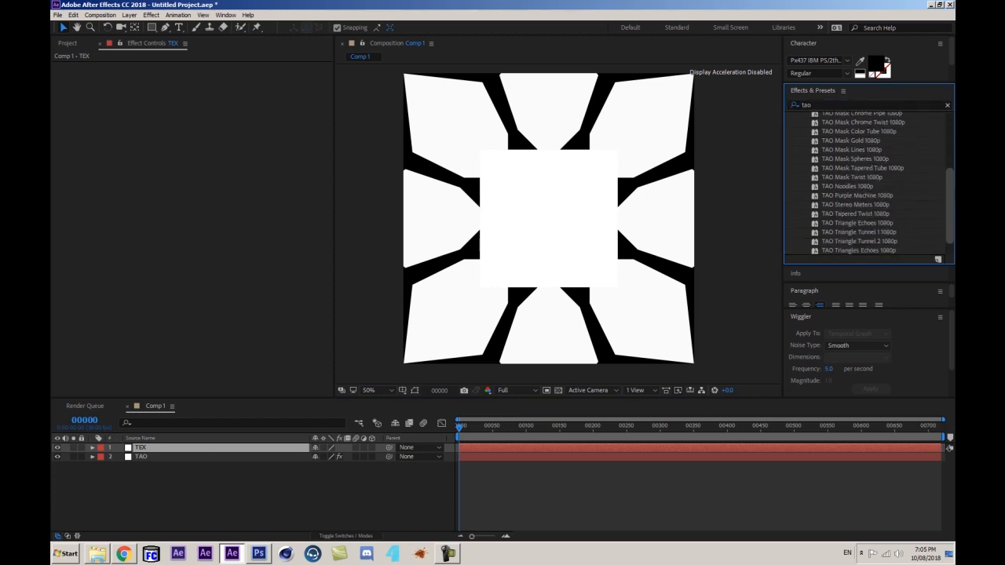
click(830, 103)
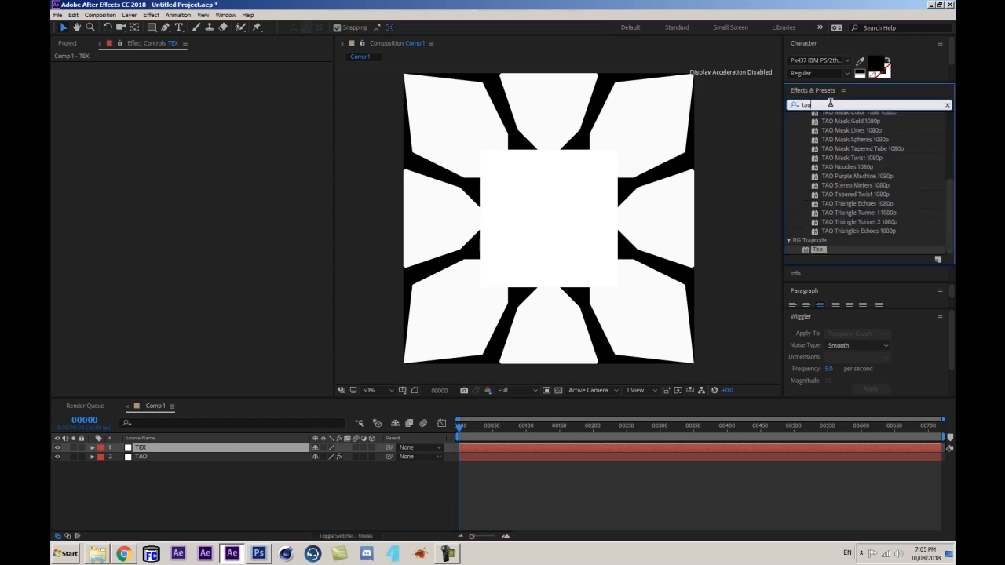
text(ra)
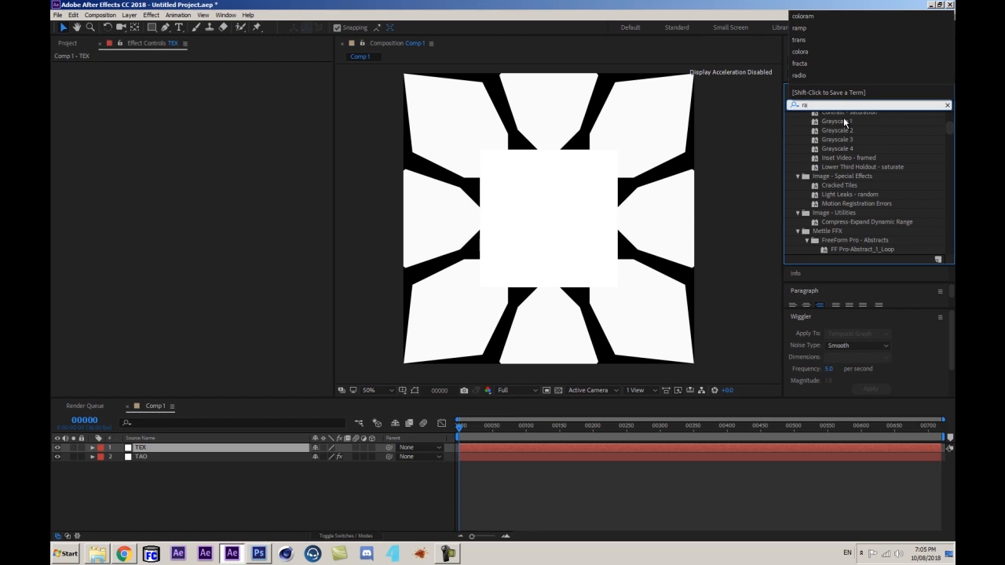
text(mp)
click(838, 127)
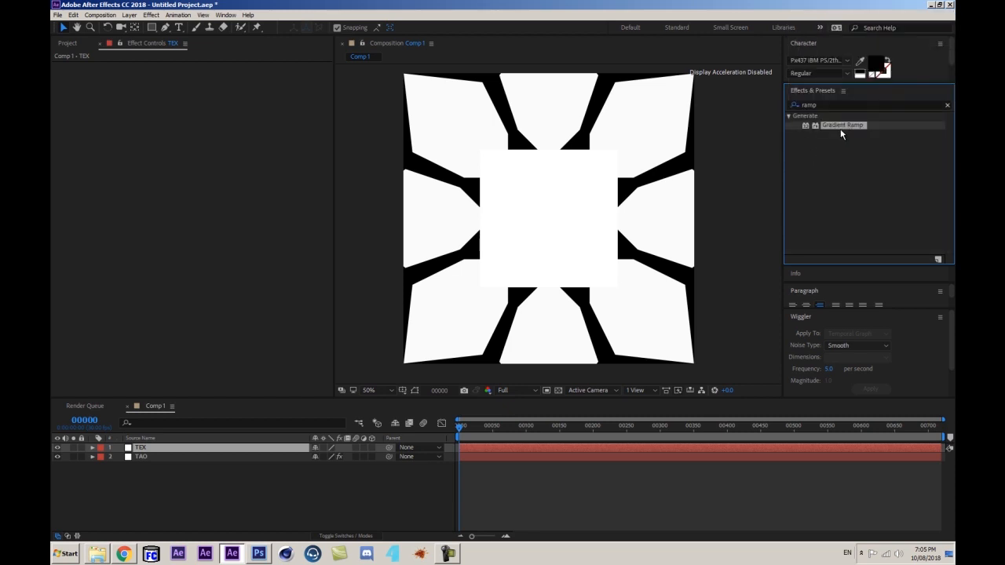
drag(848, 125, 243, 455)
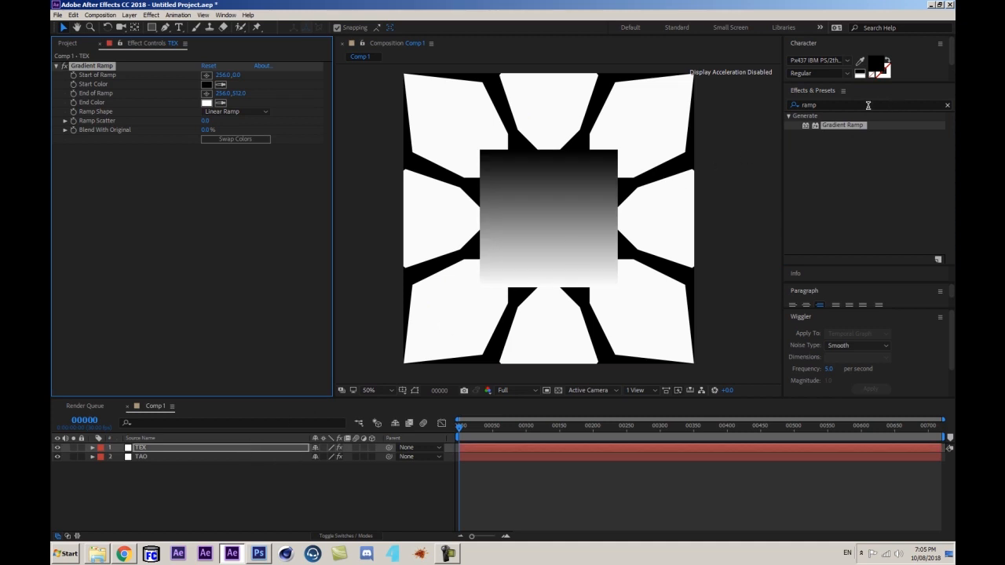
- Apply Colorama to the TEX layer and turn off Interpolate Palette in its Output Cycle to get hard color stripes
click(838, 105)
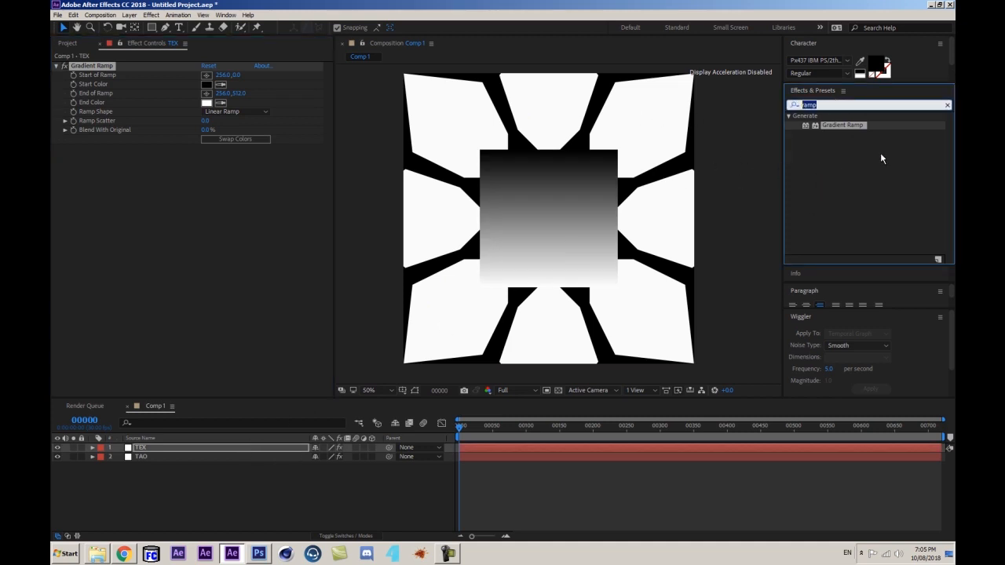
text(coloram)
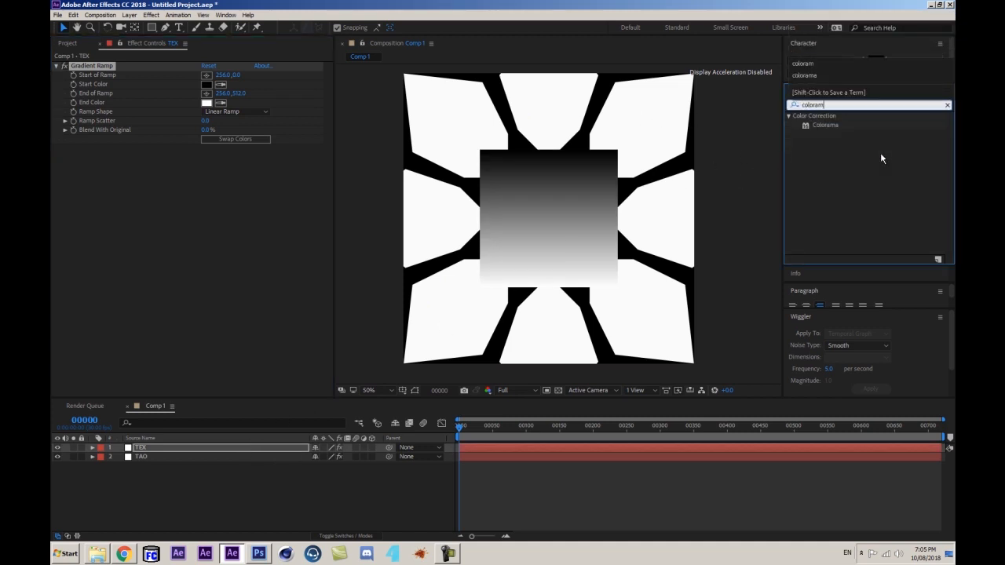
drag(816, 125, 242, 244)
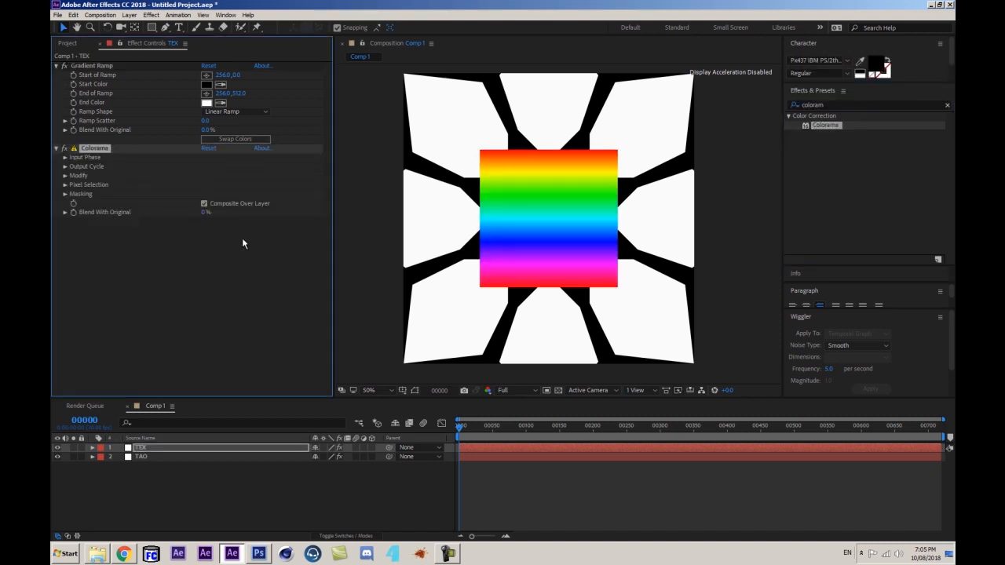
click(65, 166)
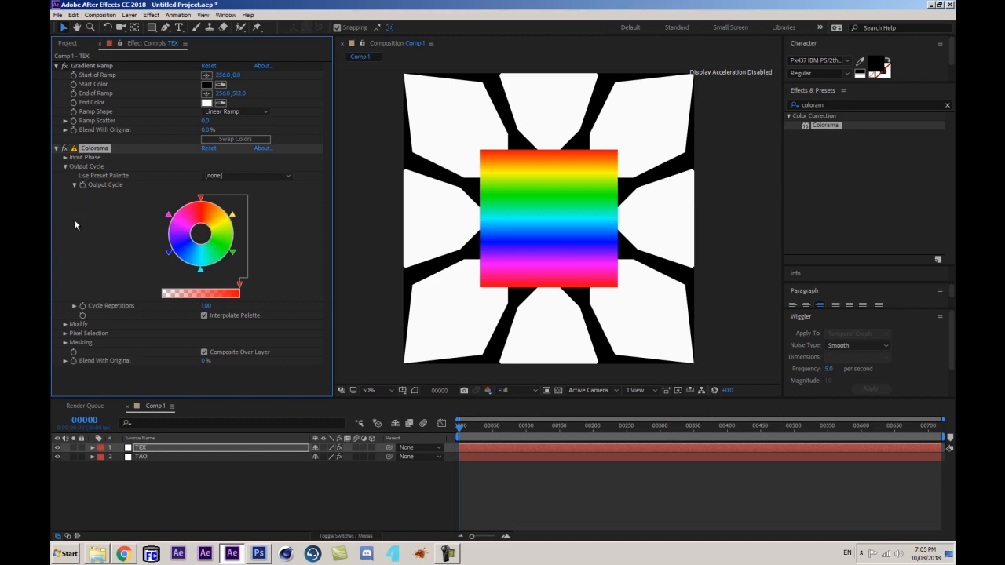
click(220, 315)
scroll(660, 150, up, 2)
scroll(657, 151, down, 1)
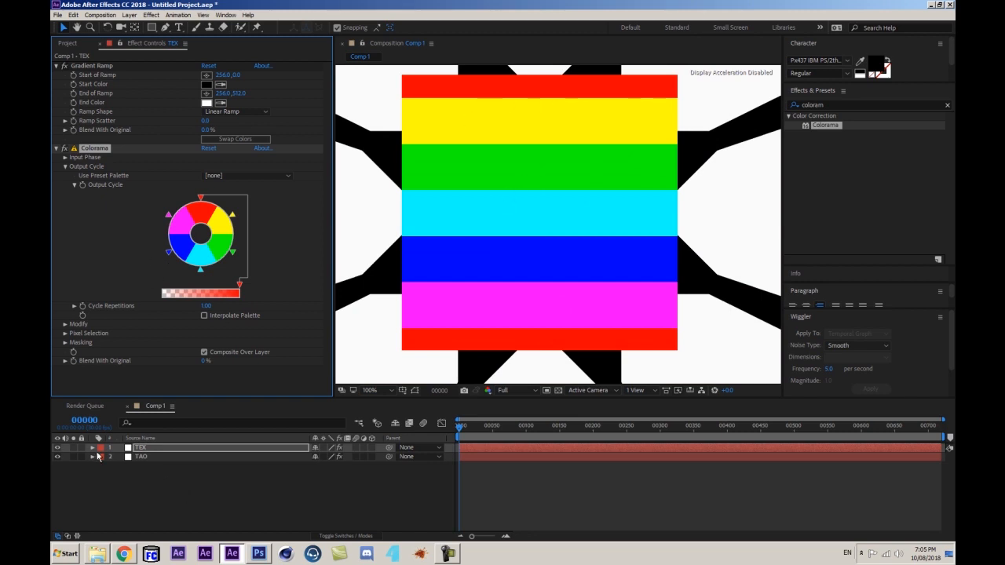
- Set the TAO layer's Color Texture to the TEX layer, sampled with Effects & Masks
click(191, 456)
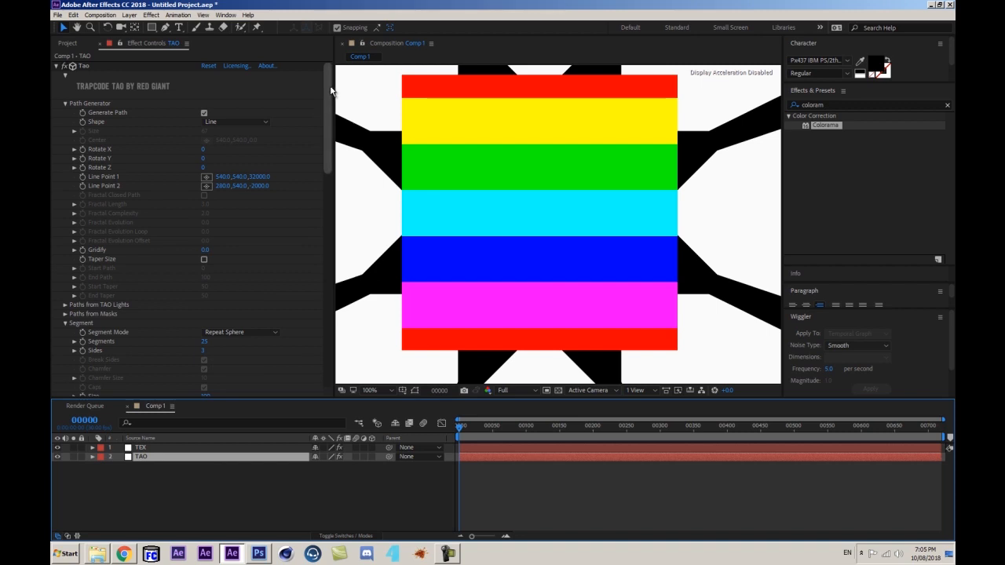
drag(326, 92, 326, 285)
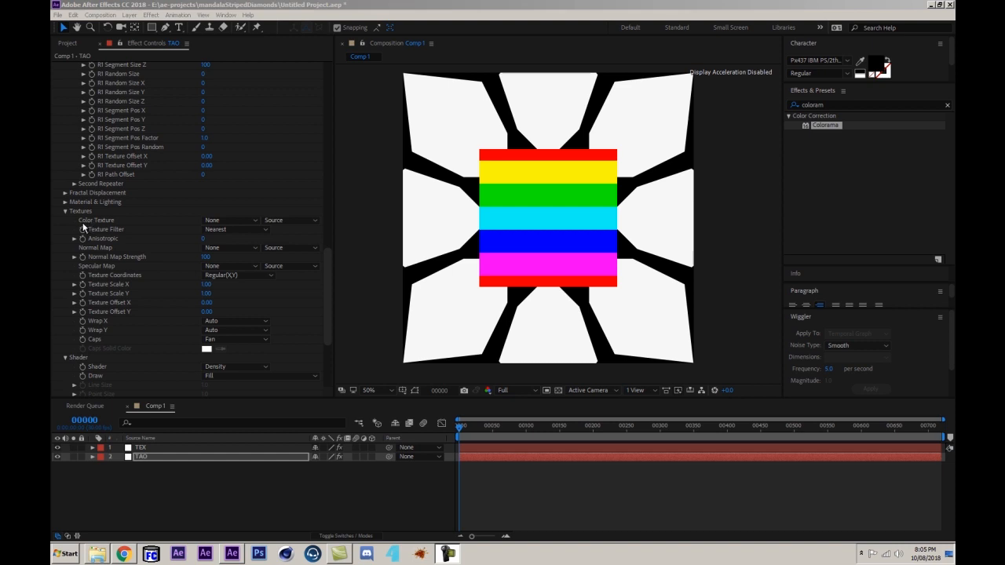
click(239, 222)
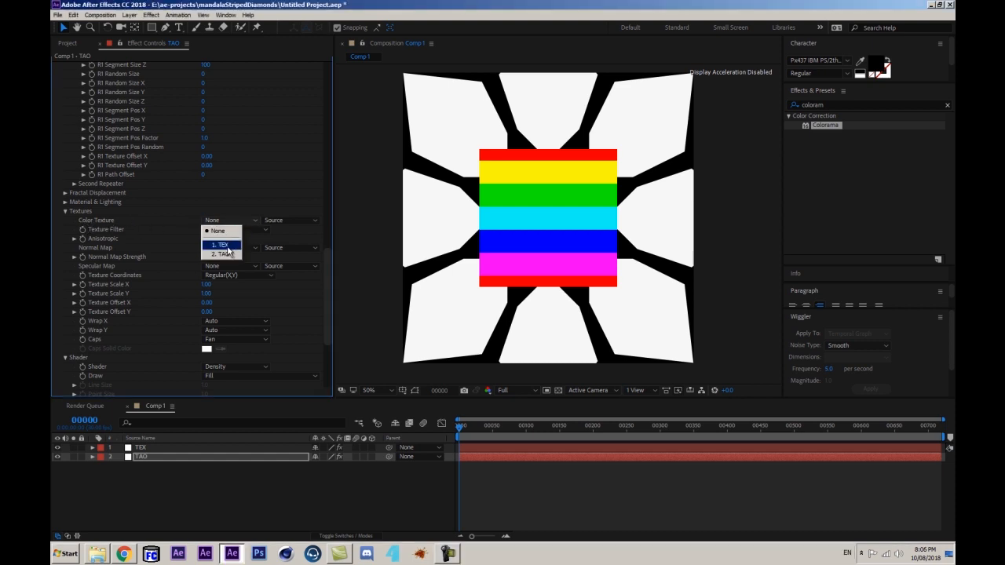
click(224, 245)
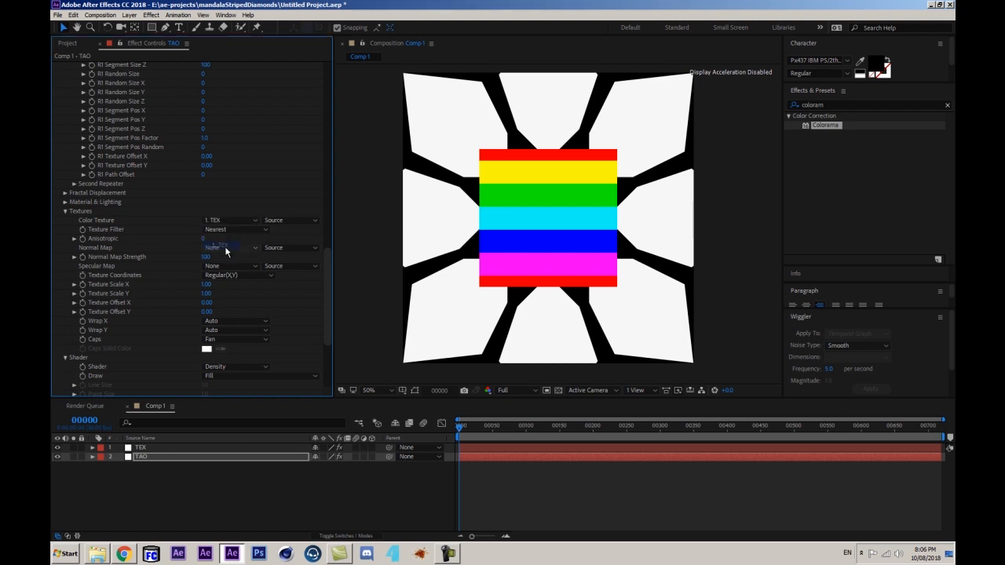
click(301, 220)
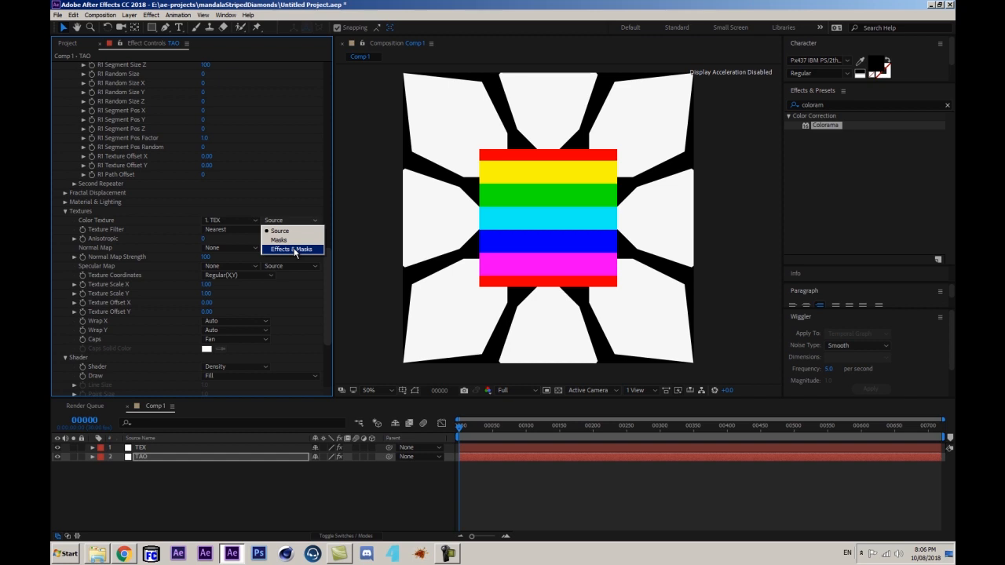
click(292, 249)
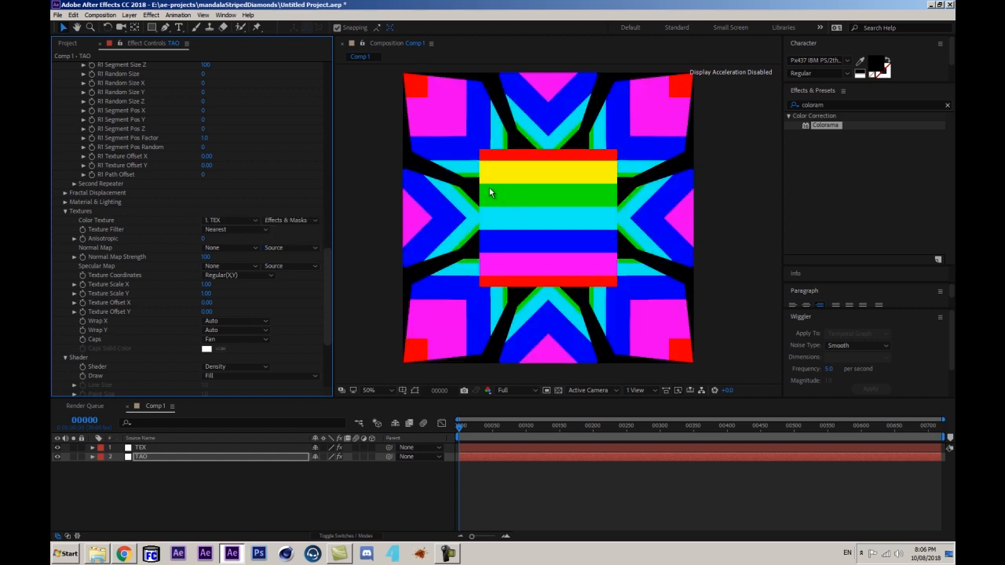
- Hide the TEX layer in the composition and select it to show its effect settings
click(58, 449)
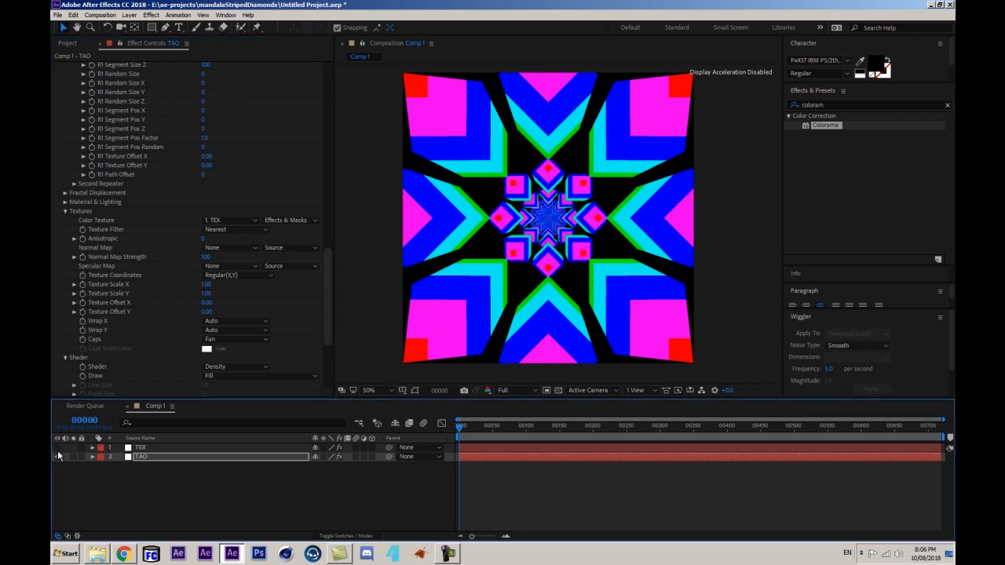
click(198, 452)
click(165, 456)
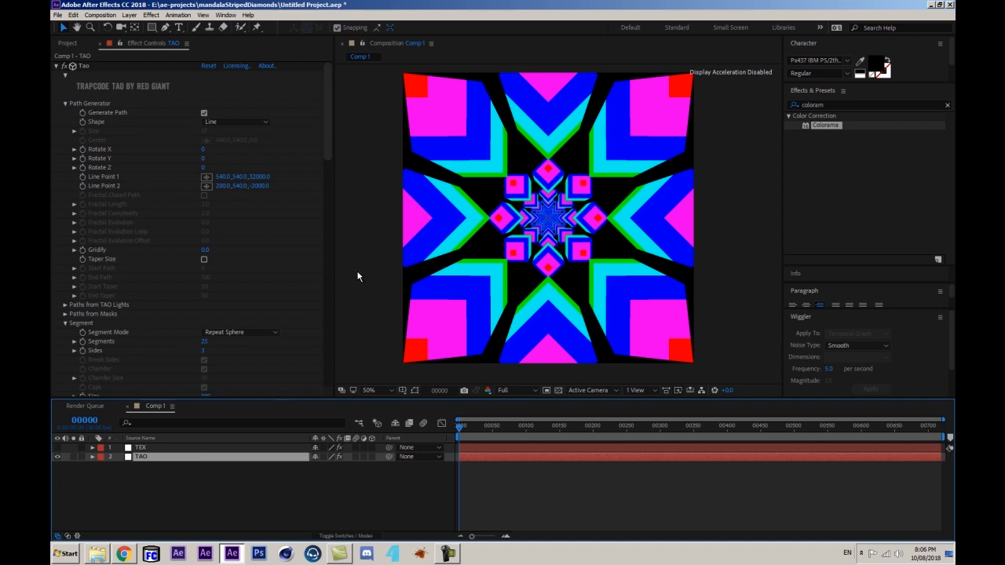
click(57, 448)
click(57, 447)
click(138, 448)
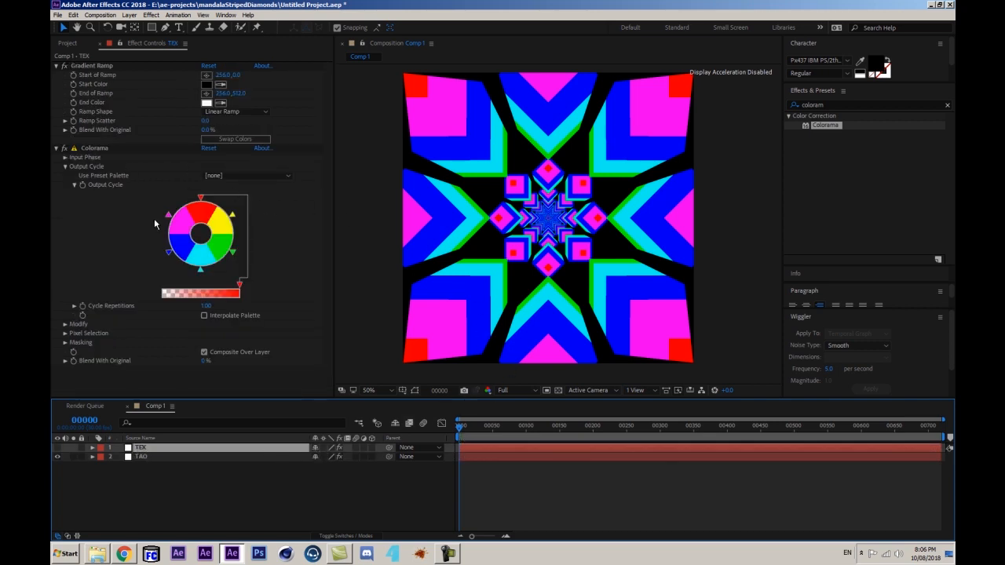
- Add black stops to the Colorama output cycle between red and yellow, yellow and green, and green and cyan
double_click(231, 213)
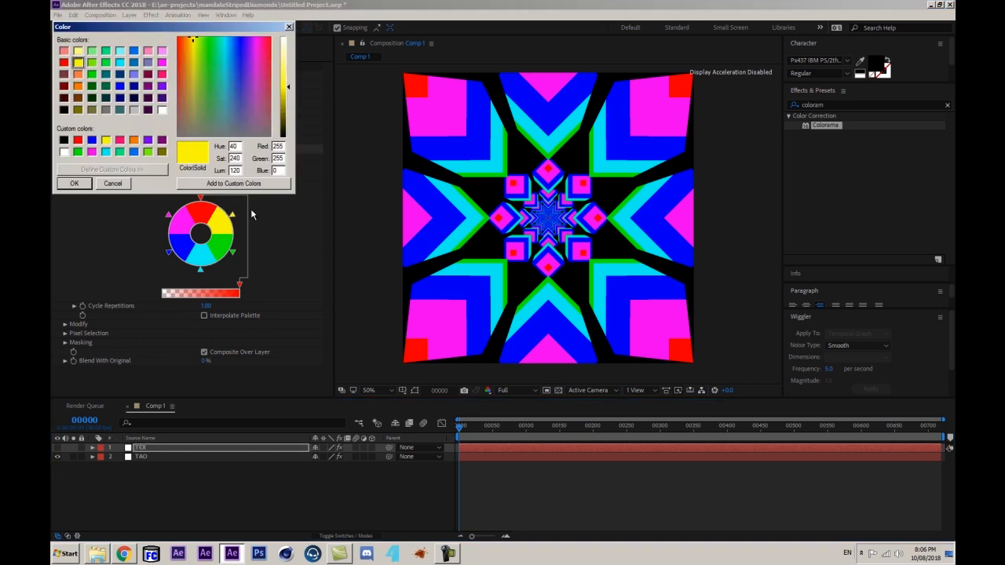
drag(295, 95, 290, 141)
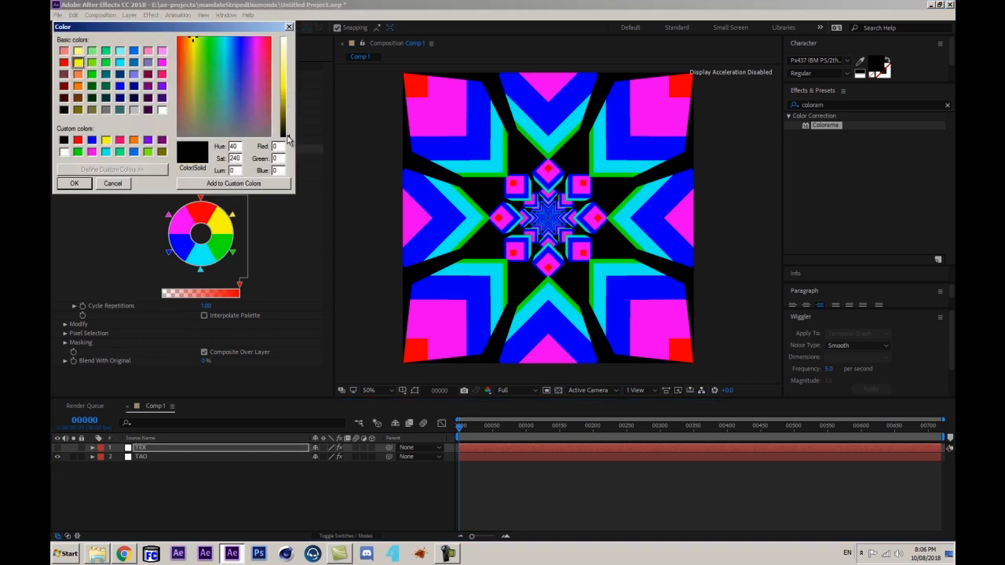
click(74, 184)
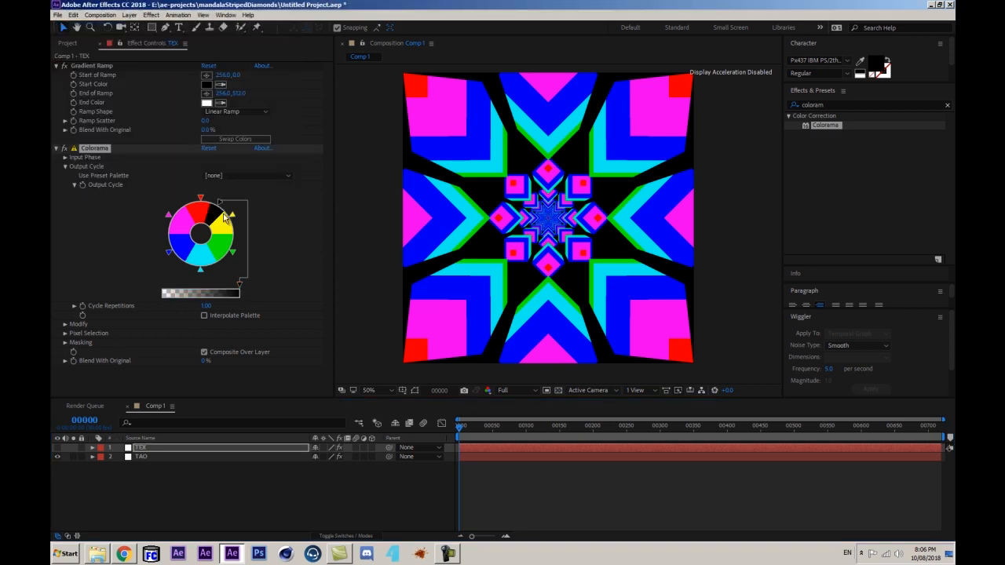
double_click(234, 252)
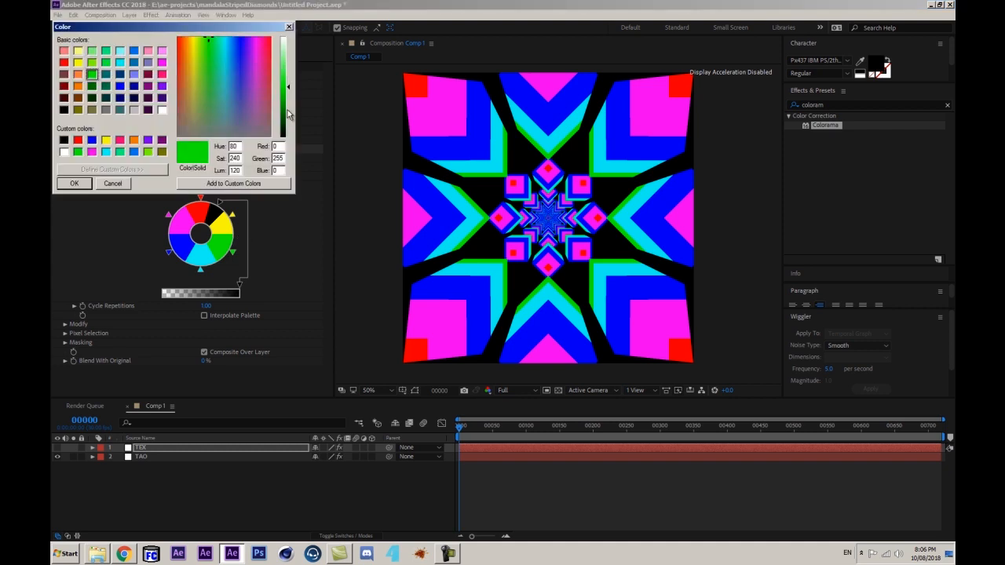
drag(287, 109, 286, 143)
click(85, 186)
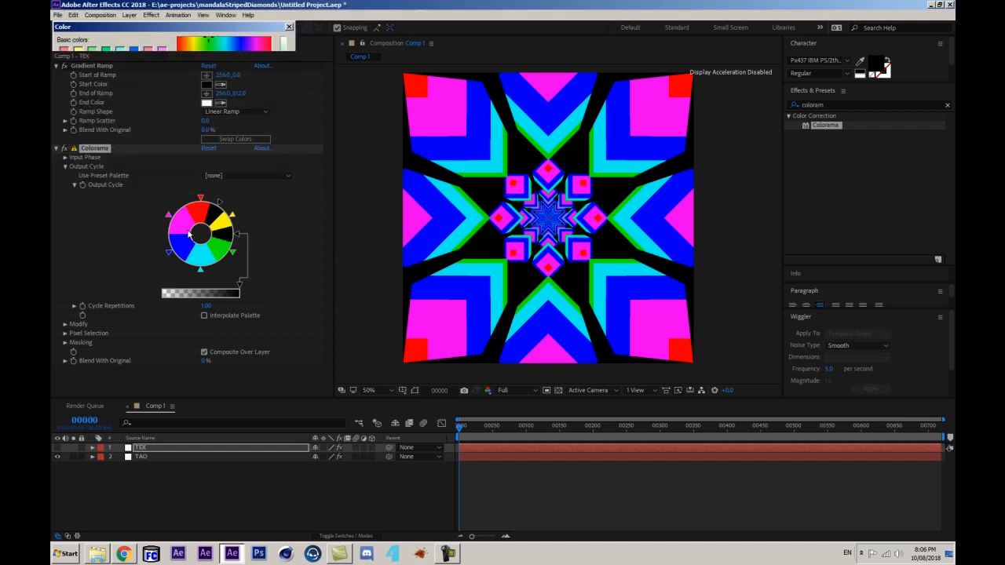
double_click(218, 268)
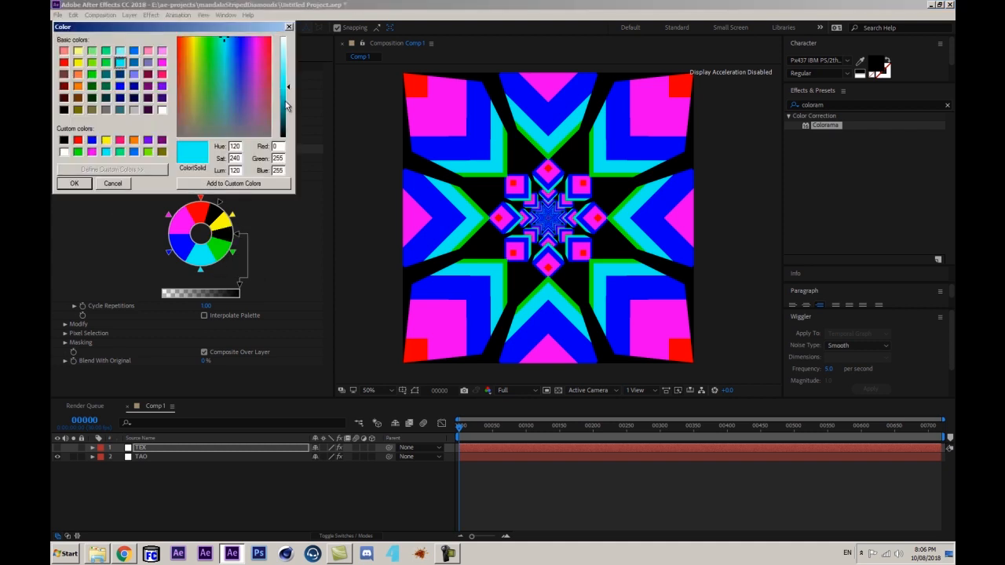
drag(289, 107, 287, 143)
click(73, 185)
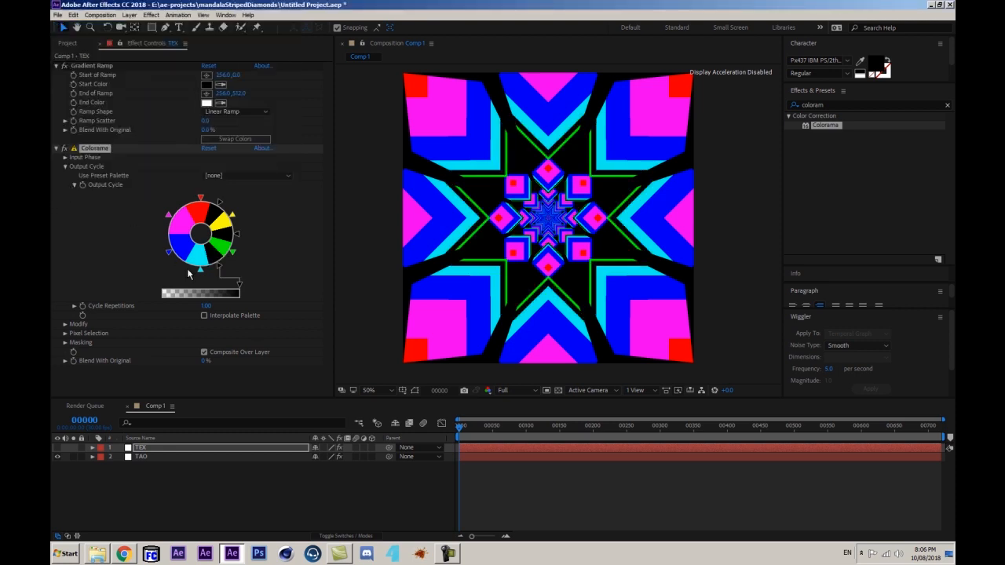
- Add black stops to the output cycle between cyan and blue, blue and magenta, and magenta and red
double_click(182, 250)
drag(288, 128, 288, 144)
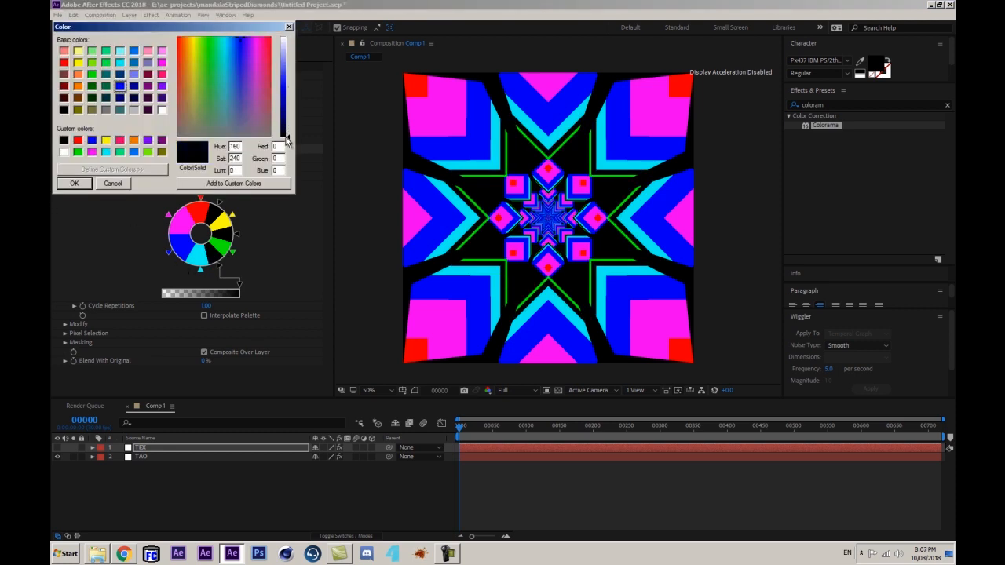
click(73, 185)
double_click(172, 237)
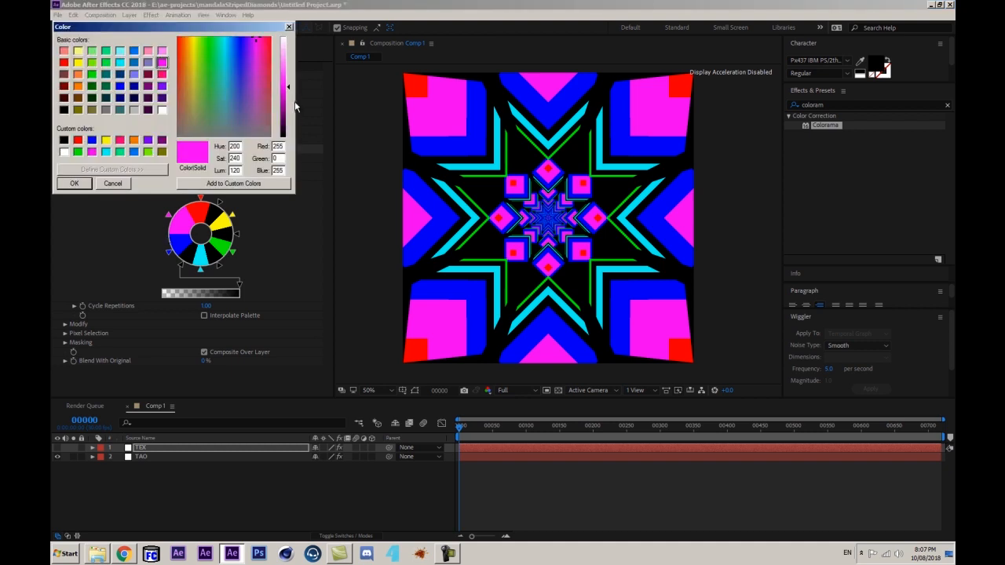
drag(289, 107, 288, 142)
click(74, 183)
double_click(186, 208)
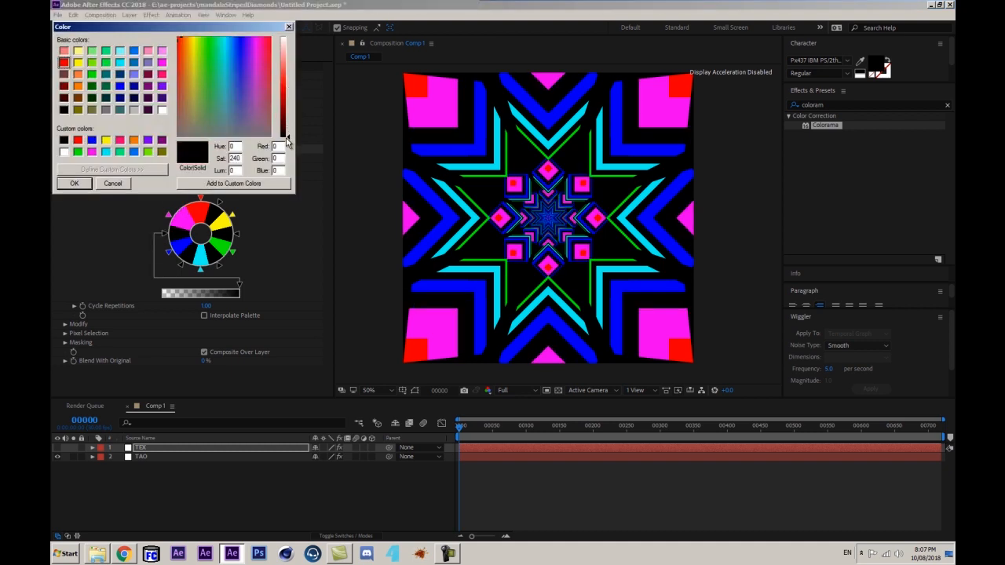
click(76, 183)
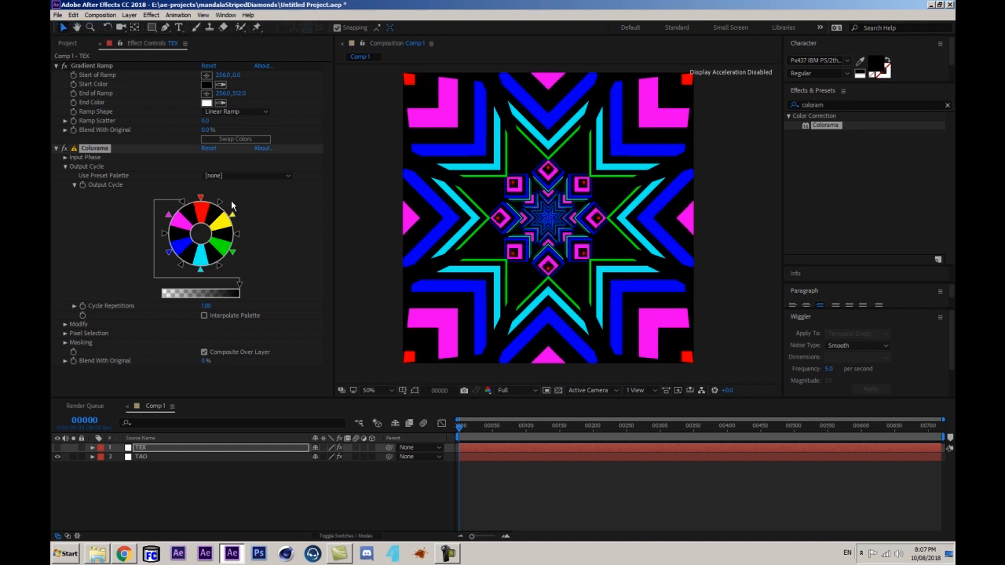
- Widen the red and yellow wedges of the output cycle with extra red and yellow stops placed near the adjacent black stops
double_click(207, 202)
click(81, 179)
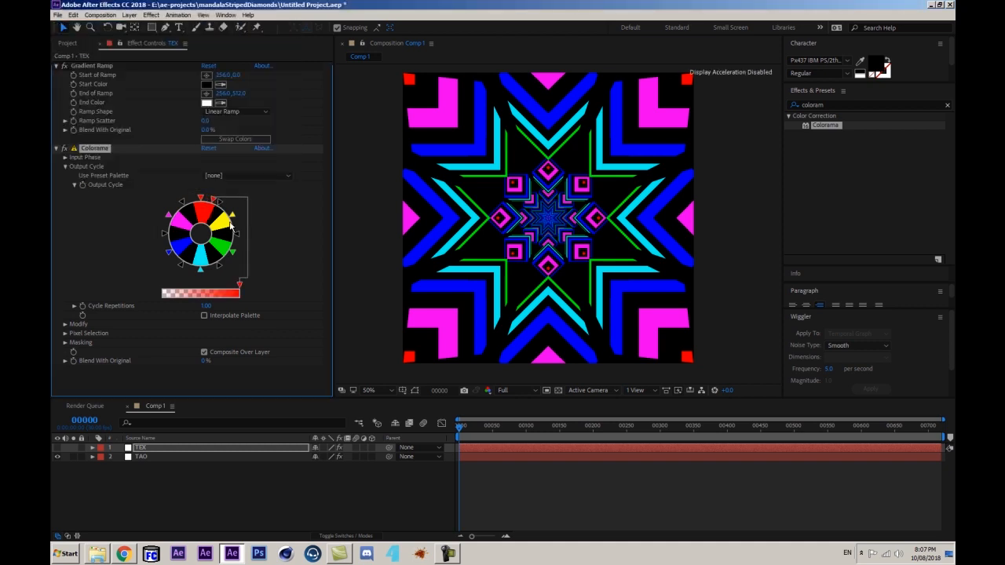
double_click(231, 215)
click(85, 184)
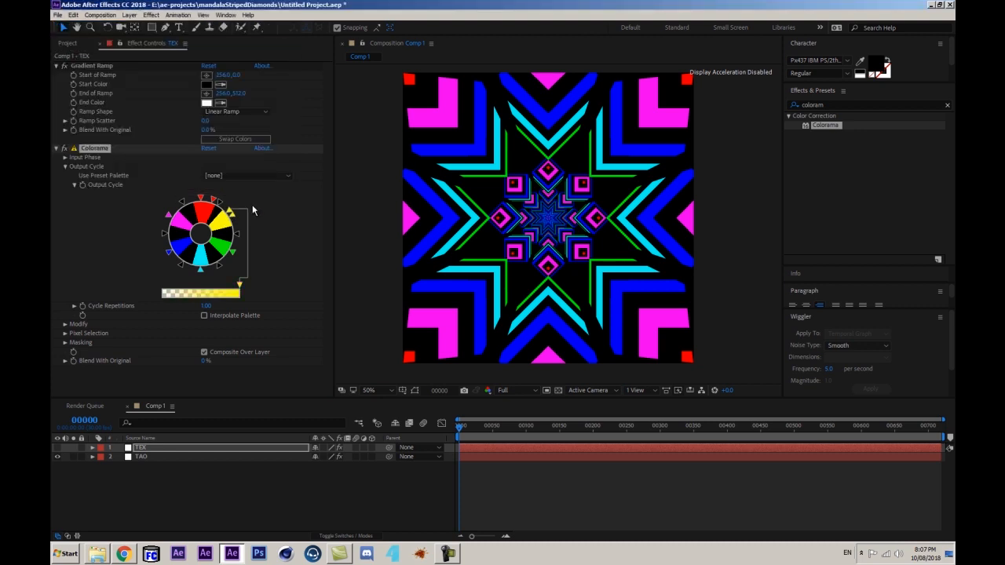
drag(228, 211, 226, 207)
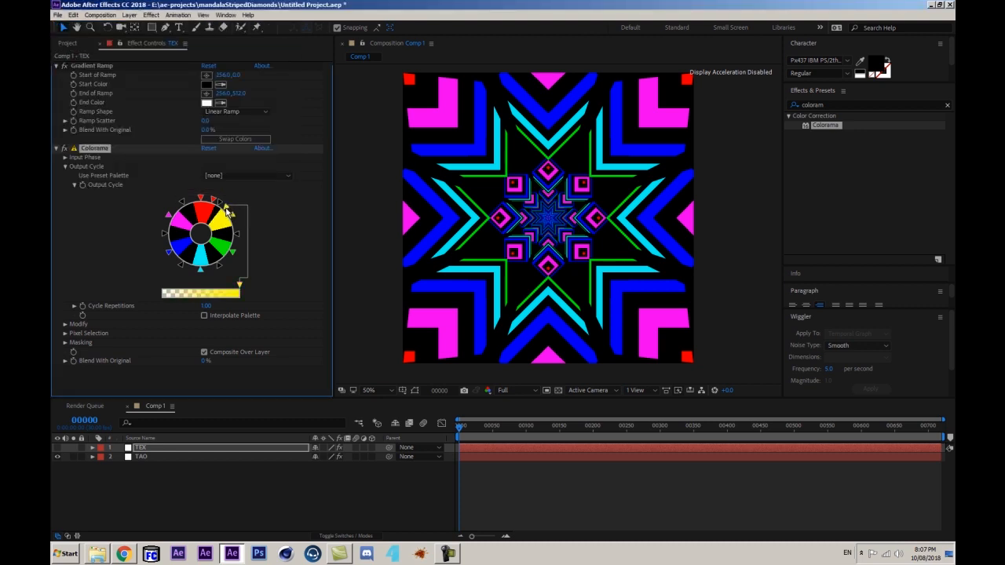
double_click(232, 213)
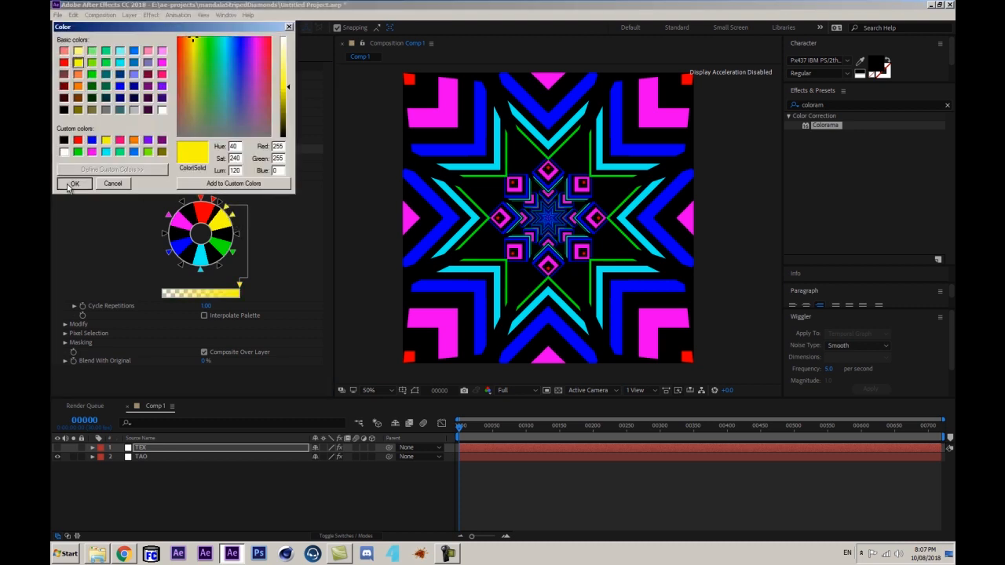
click(75, 182)
mouse_move(234, 220)
mouse_down()
mouse_move(217, 212)
mouse_move(240, 220)
mouse_up()
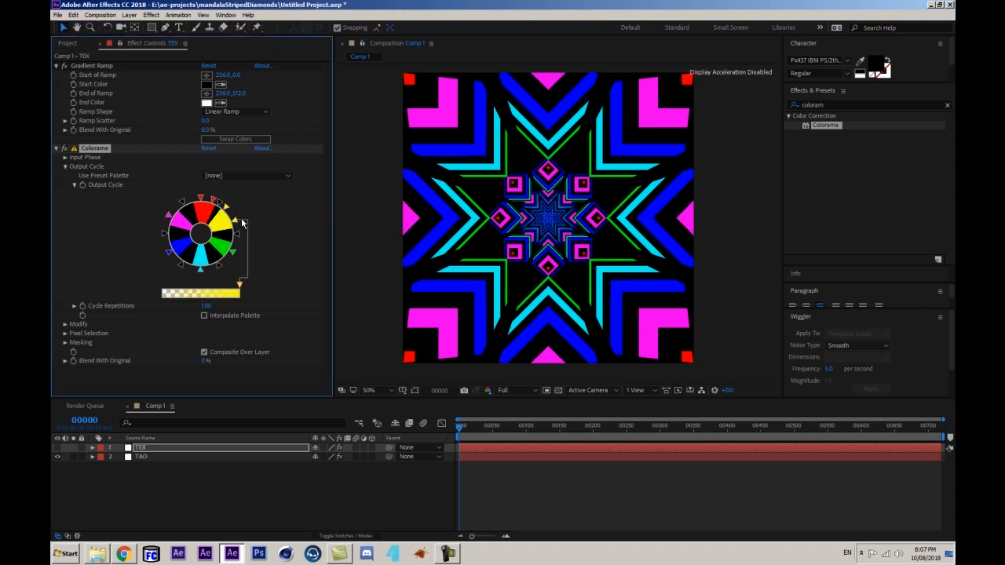
double_click(239, 223)
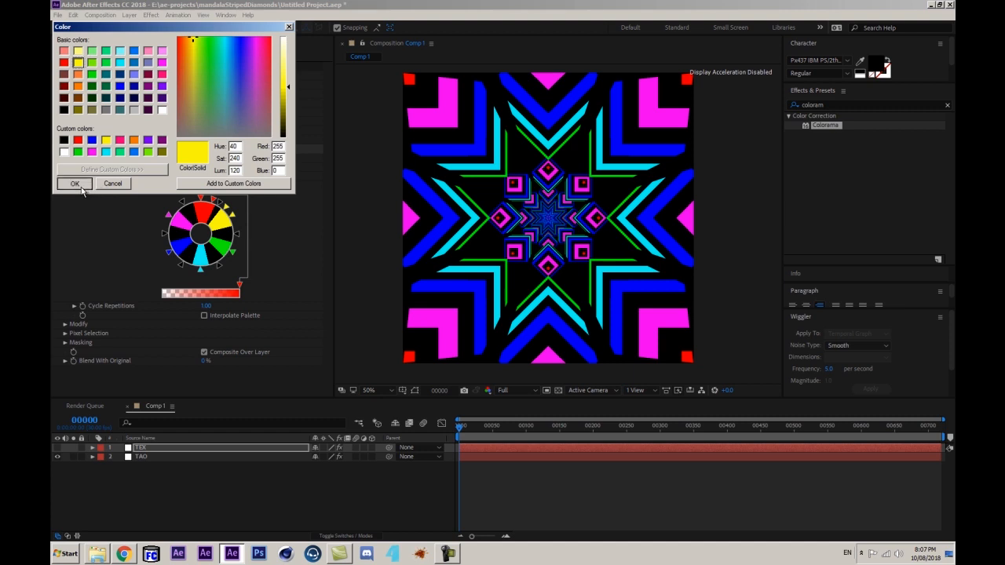
click(75, 184)
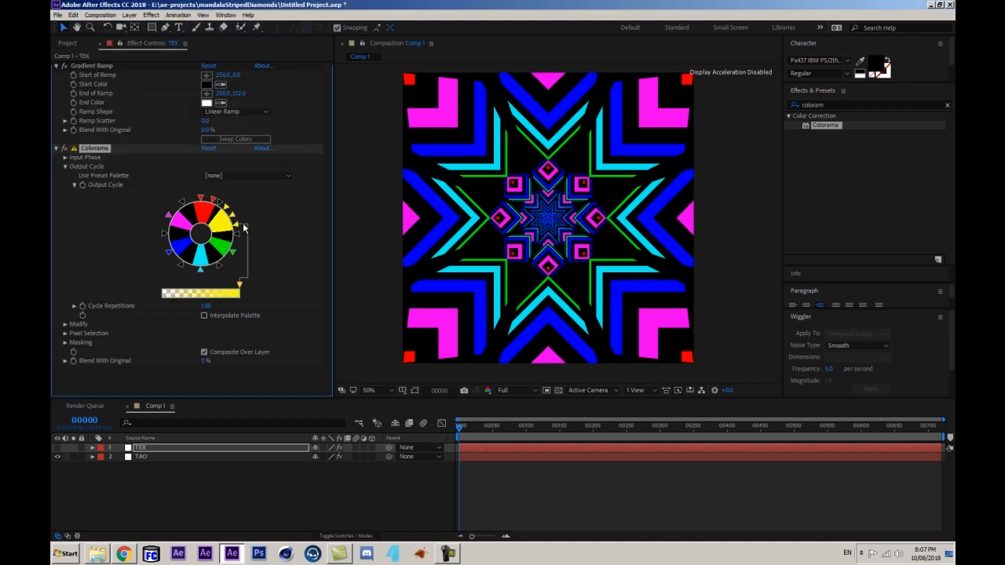
- Widen the green and cyan wedges of the output cycle by adding matching green and cyan stops on both sides of each
double_click(235, 253)
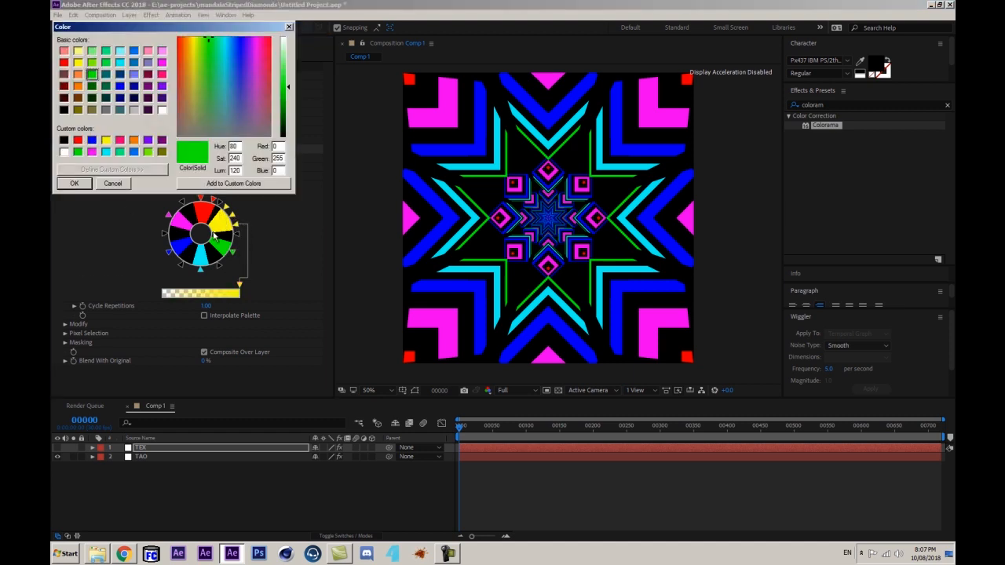
click(88, 185)
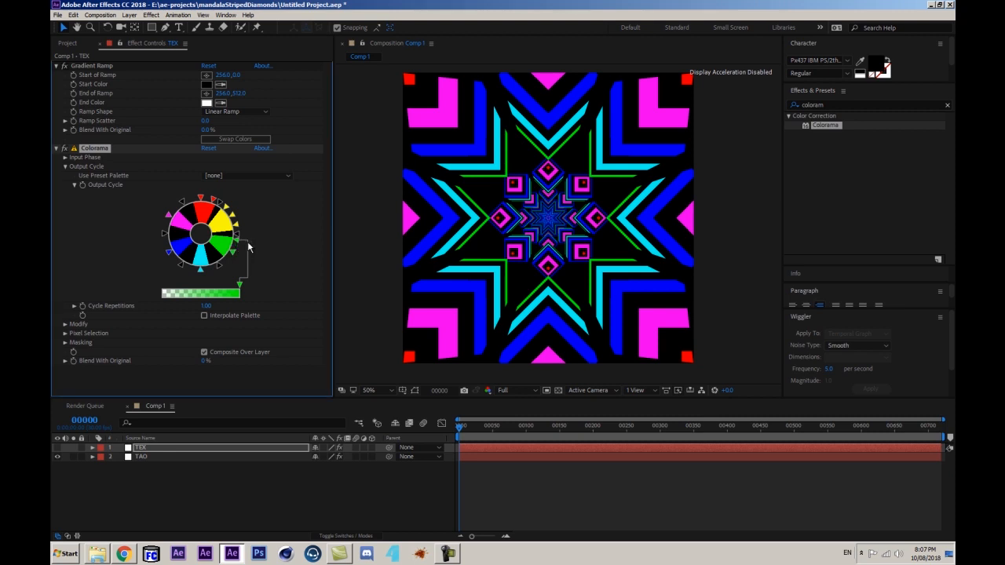
double_click(229, 259)
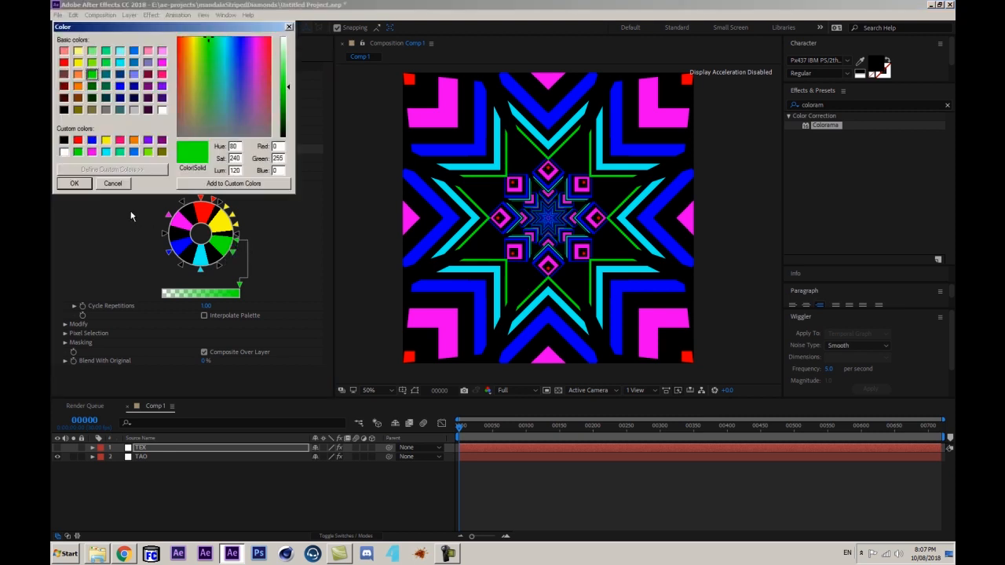
click(87, 184)
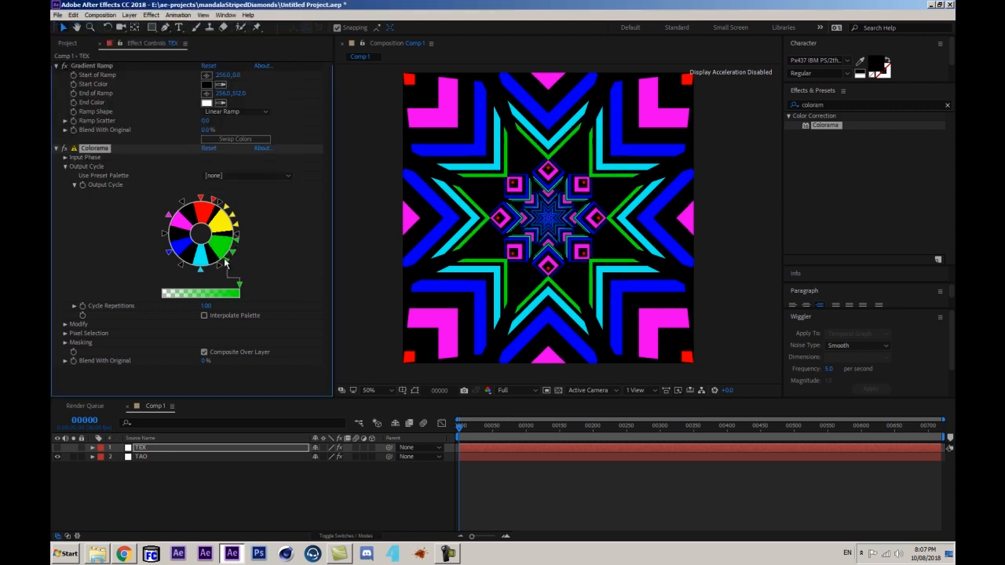
double_click(207, 269)
click(87, 184)
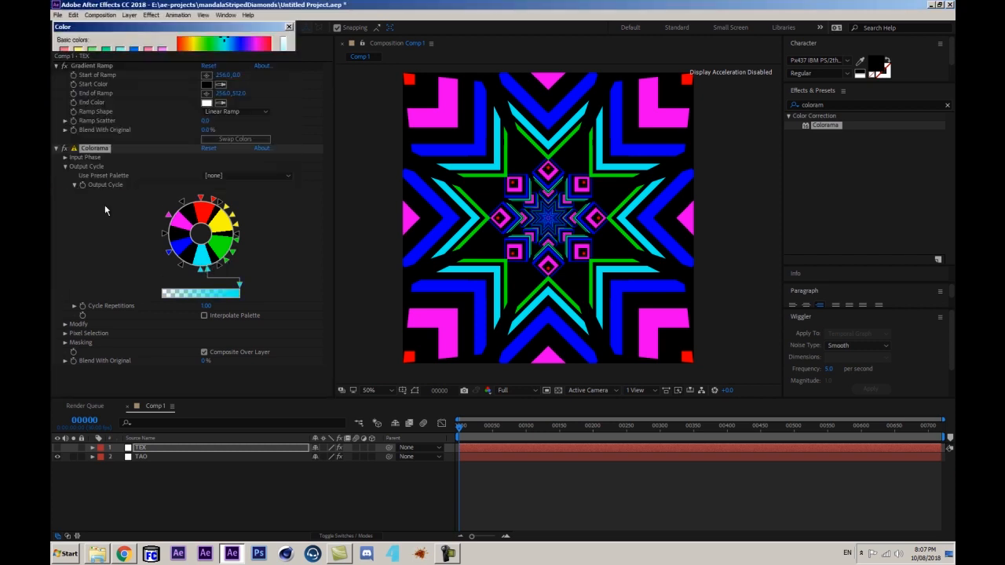
double_click(196, 270)
click(70, 182)
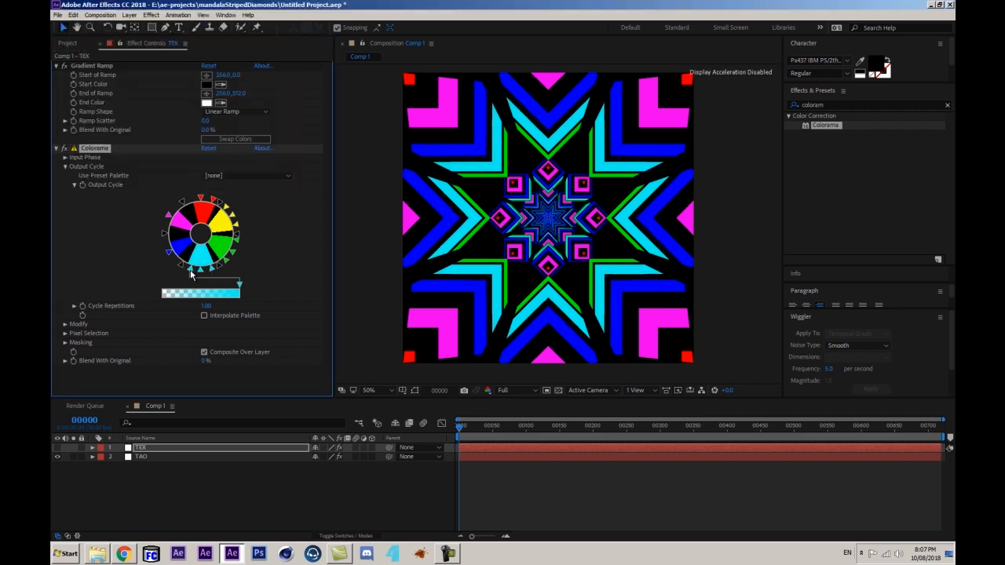
drag(195, 269, 168, 253)
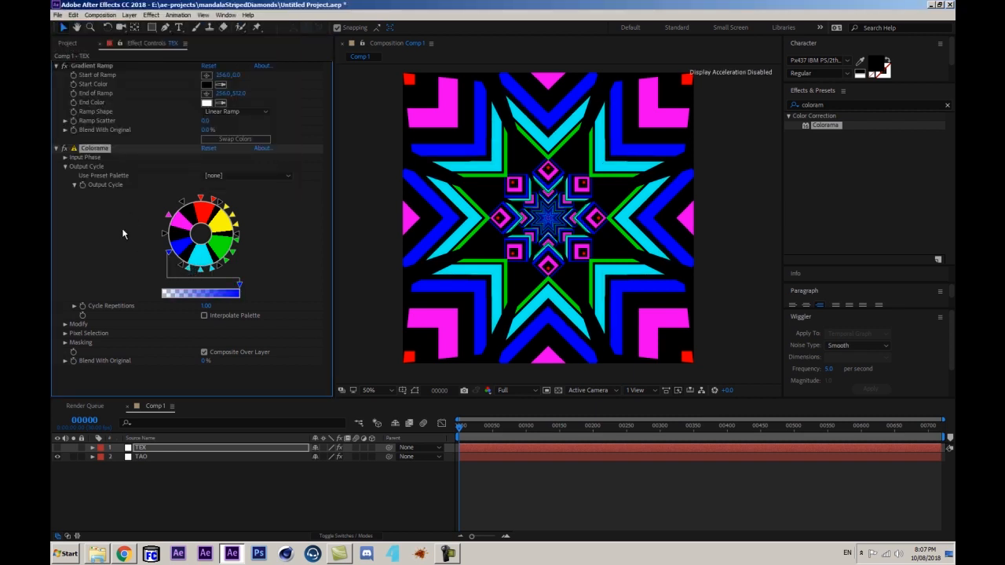
- Widen the blue wedge of the output cycle by adding extra blue stops toward the black stops on either side
double_click(171, 255)
click(81, 184)
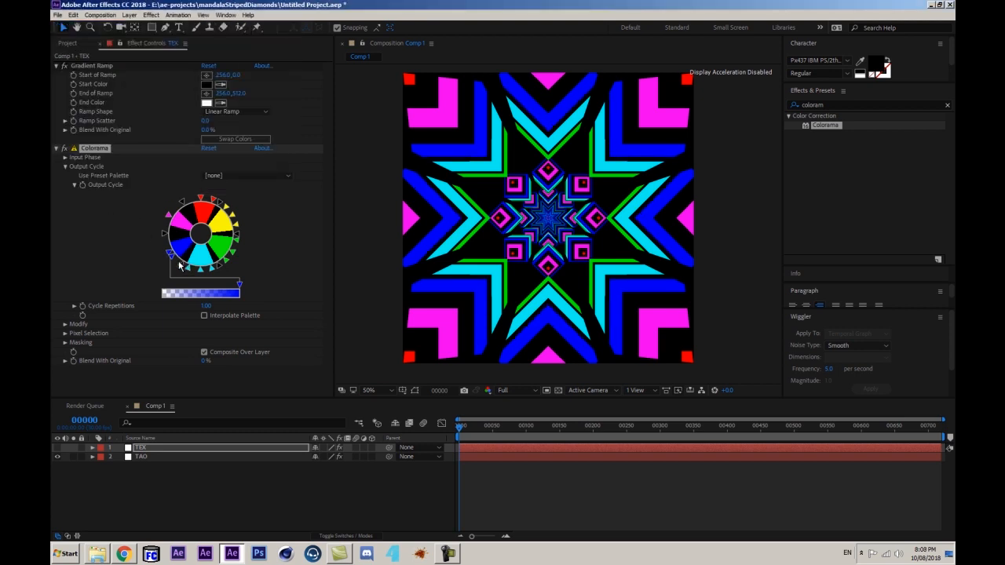
drag(171, 253, 177, 260)
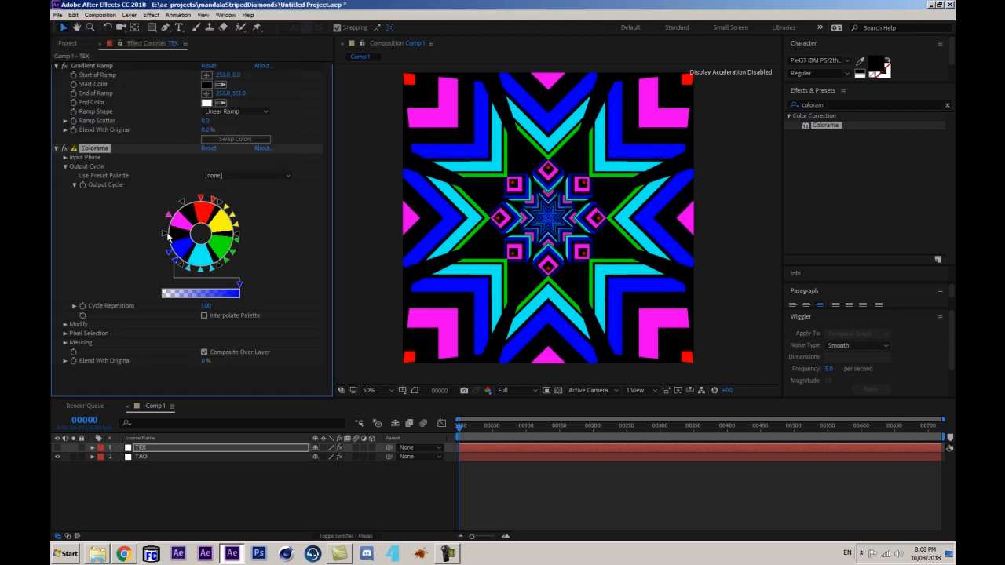
click(168, 245)
click(65, 183)
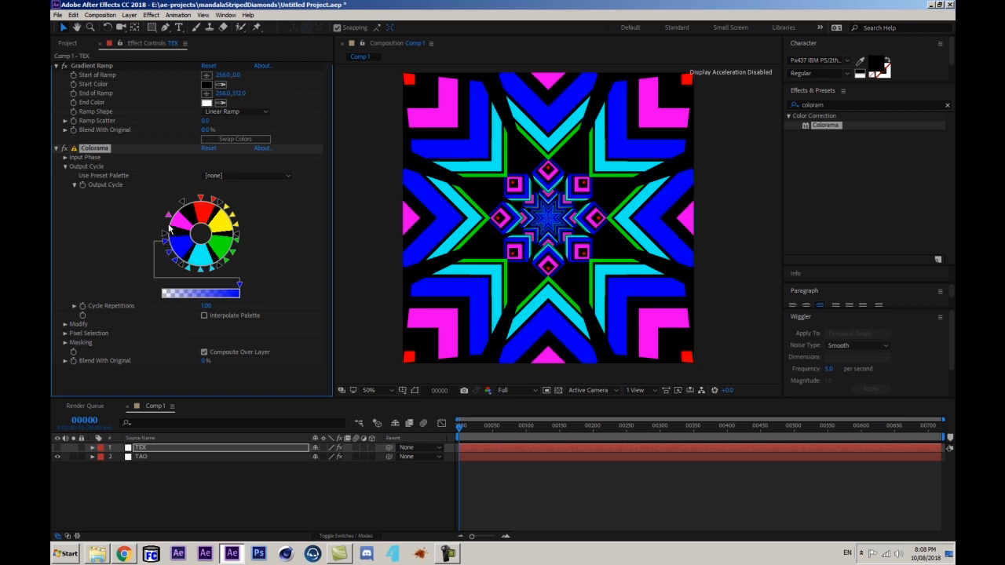
- Widen the magenta wedge with extra magenta stops on both sides and shift the original red stop toward the magenta side
click(169, 227)
click(71, 186)
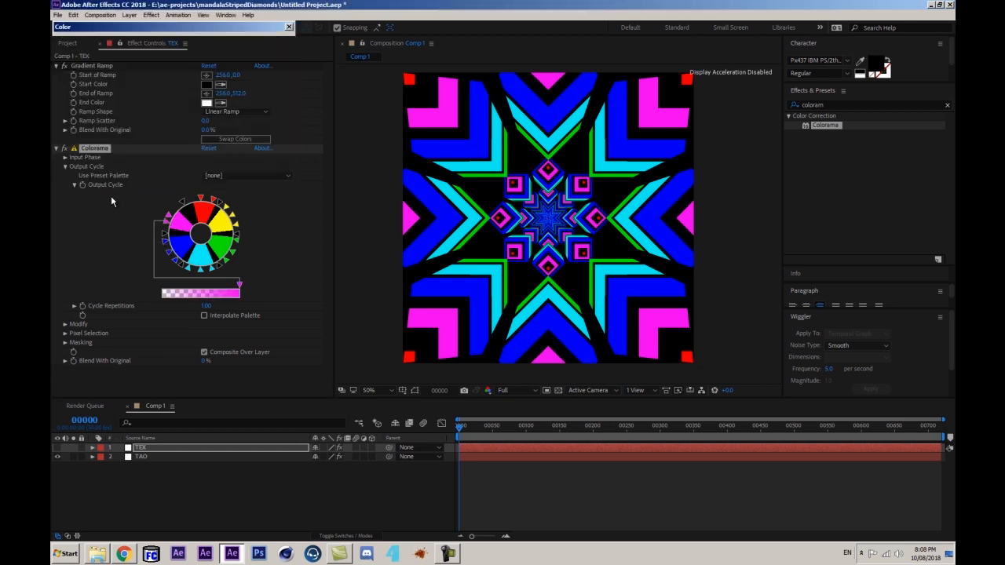
double_click(163, 225)
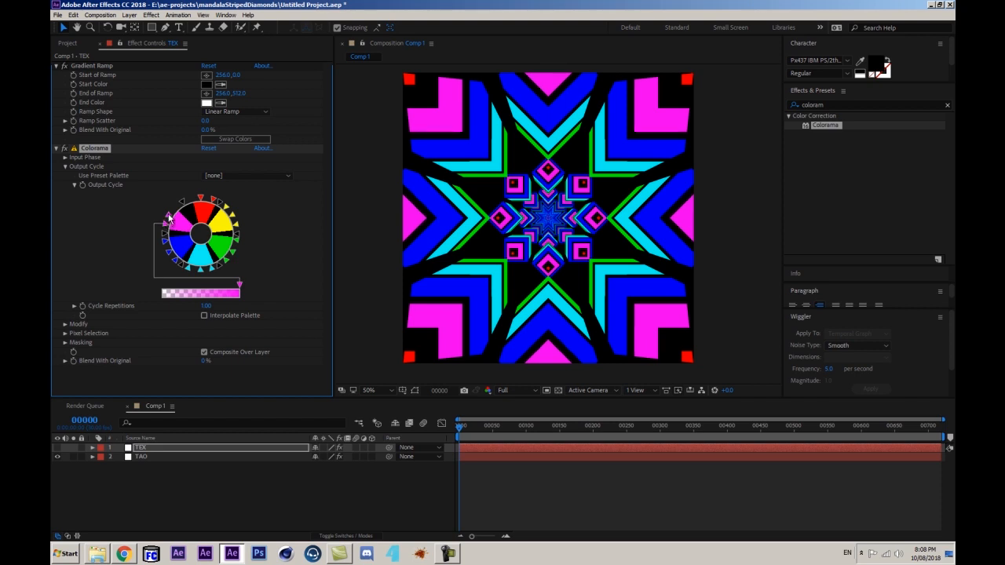
click(75, 184)
double_click(171, 208)
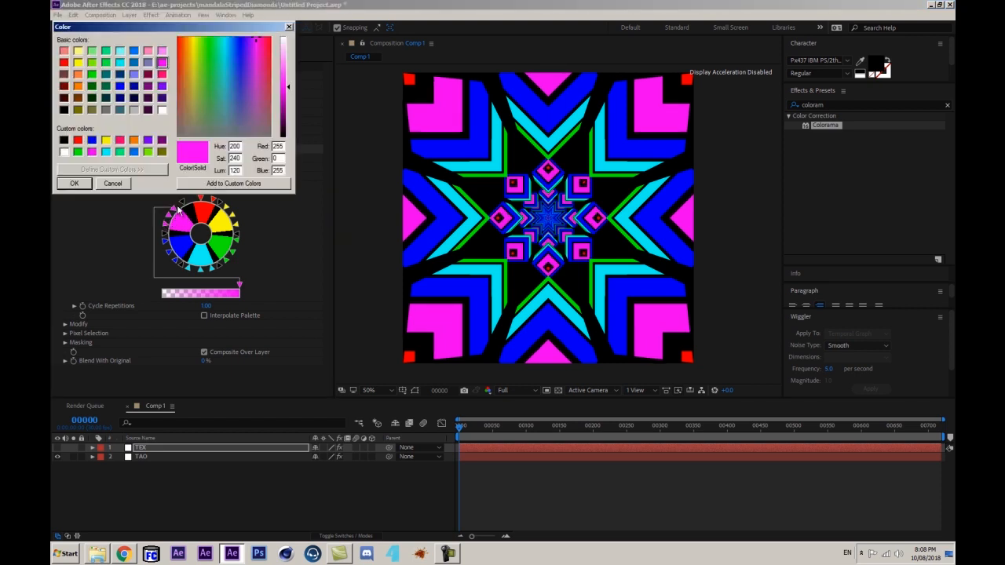
click(100, 184)
drag(174, 210, 192, 199)
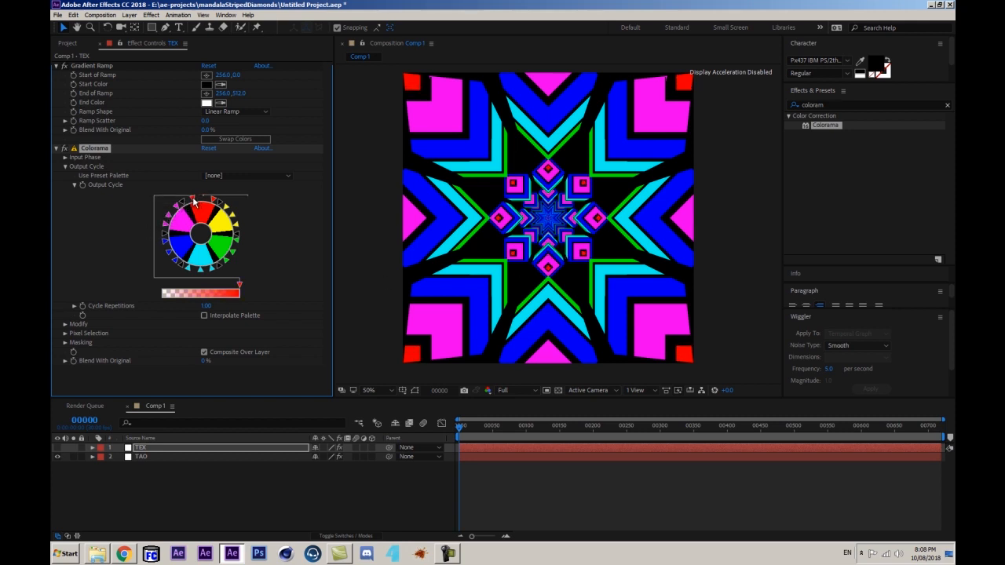
drag(193, 199, 192, 199)
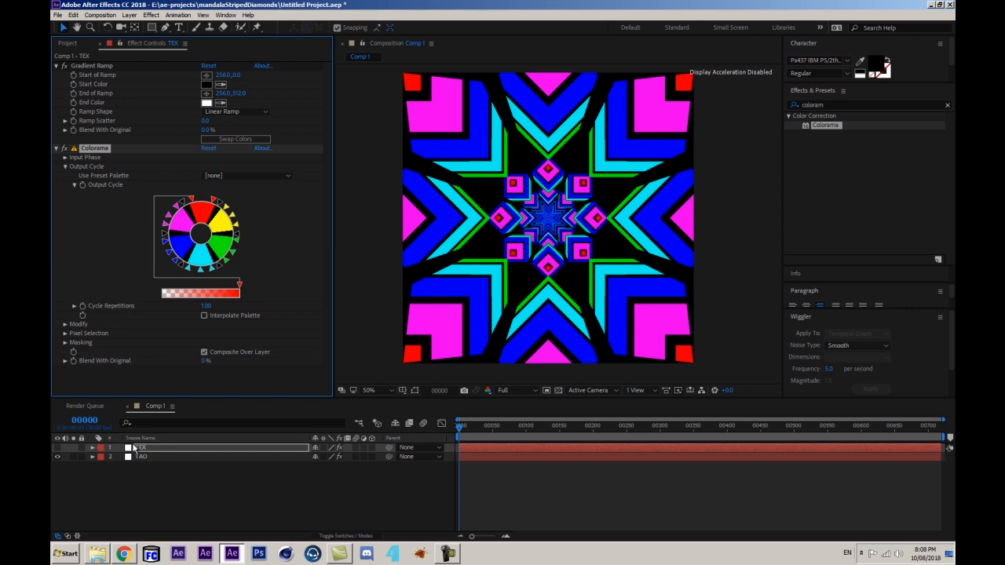
- Animate Colorama's Phase Shift on the TEX layer with a keyframe at frame 0 and one full revolution at frame 90
click(65, 158)
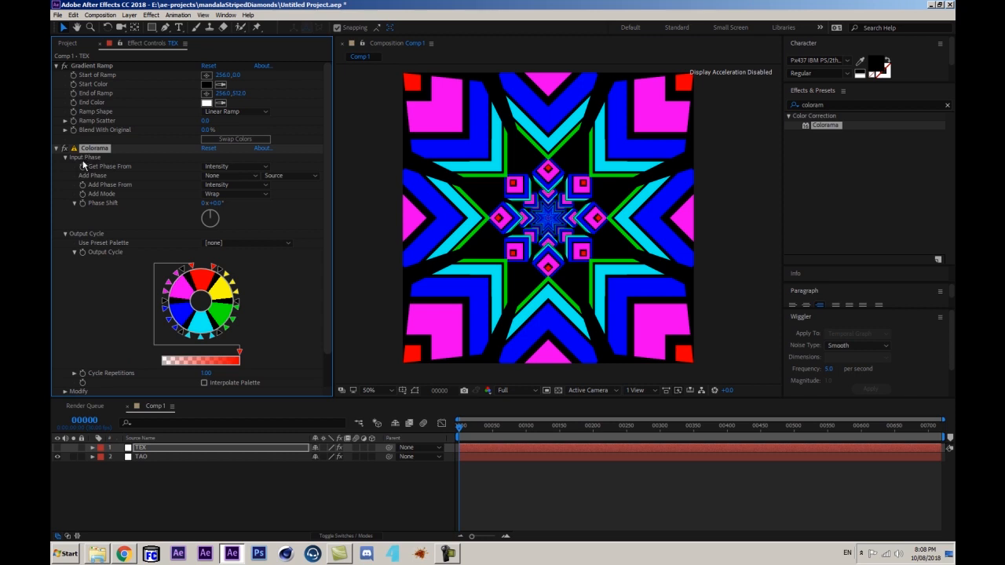
click(83, 204)
click(86, 420)
text(90)
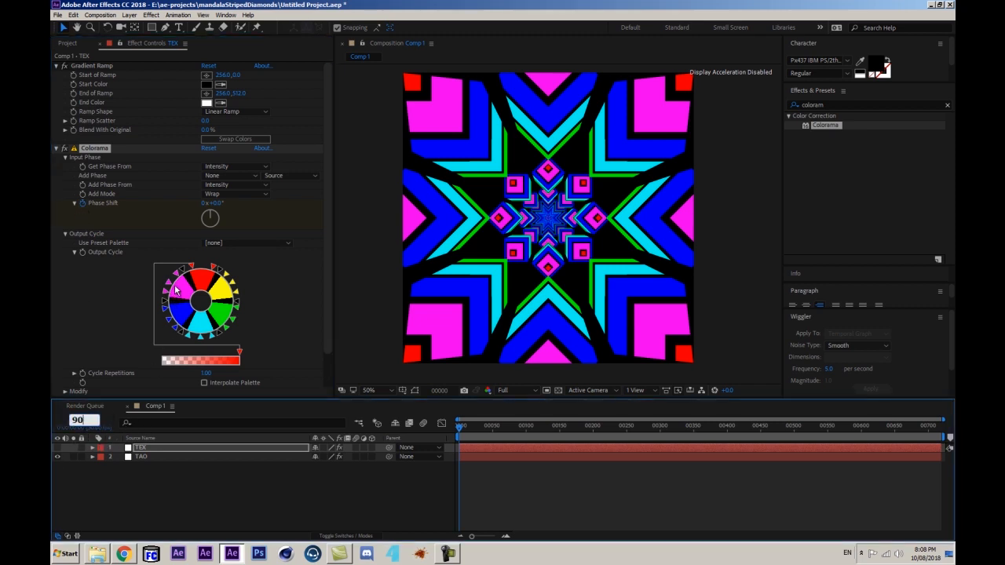
key(Return)
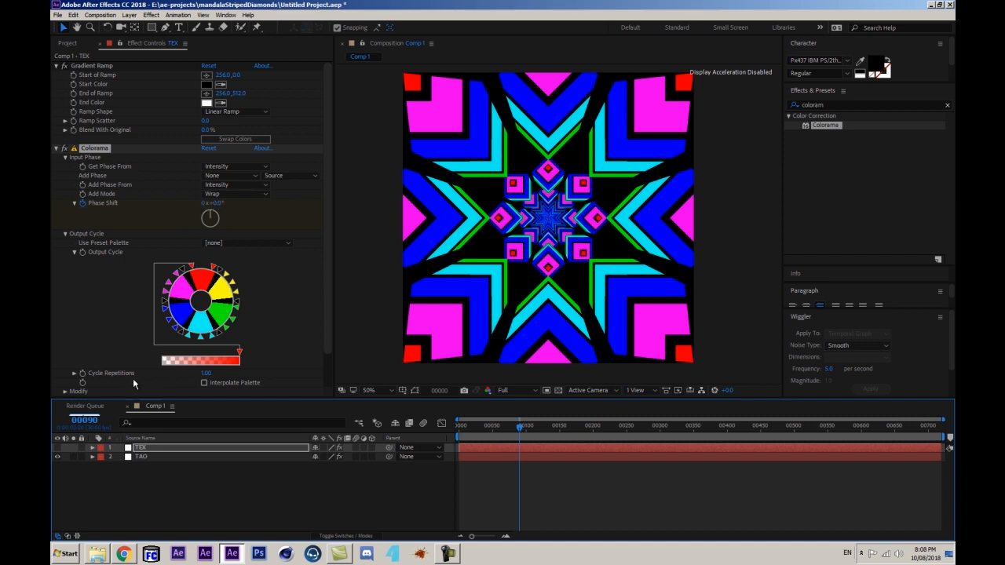
click(202, 205)
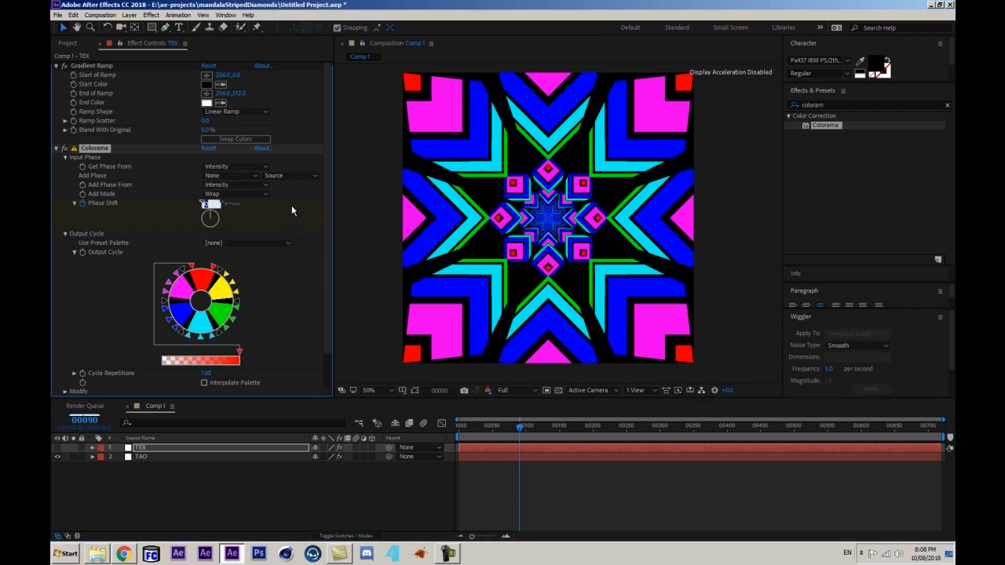
text(1)
key(Return)
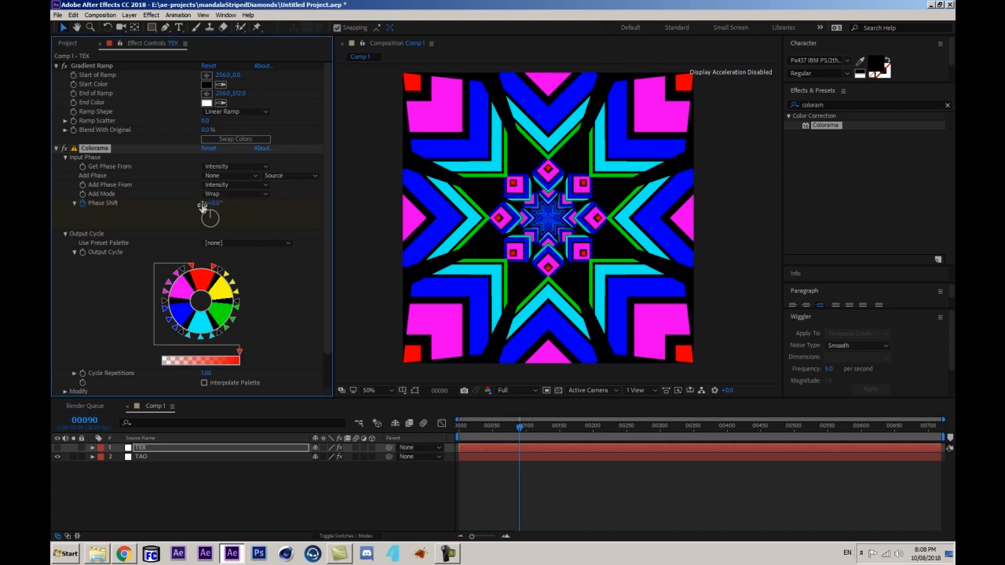
- Reveal the Phase Shift keyframes, end the work area at frame 89 and preview the colour cycle from the start
drag(518, 431, 433, 437)
key(u)
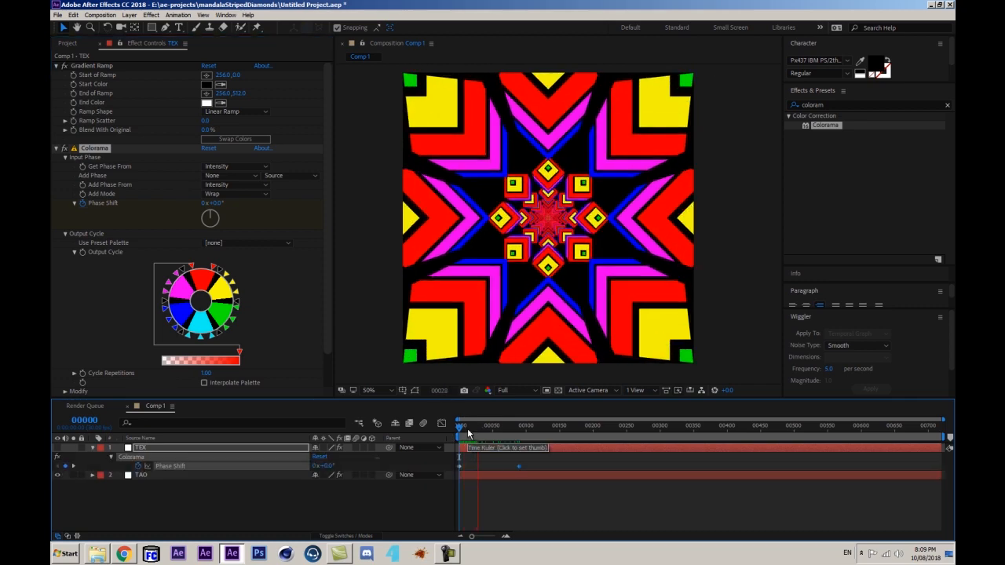
click(518, 430)
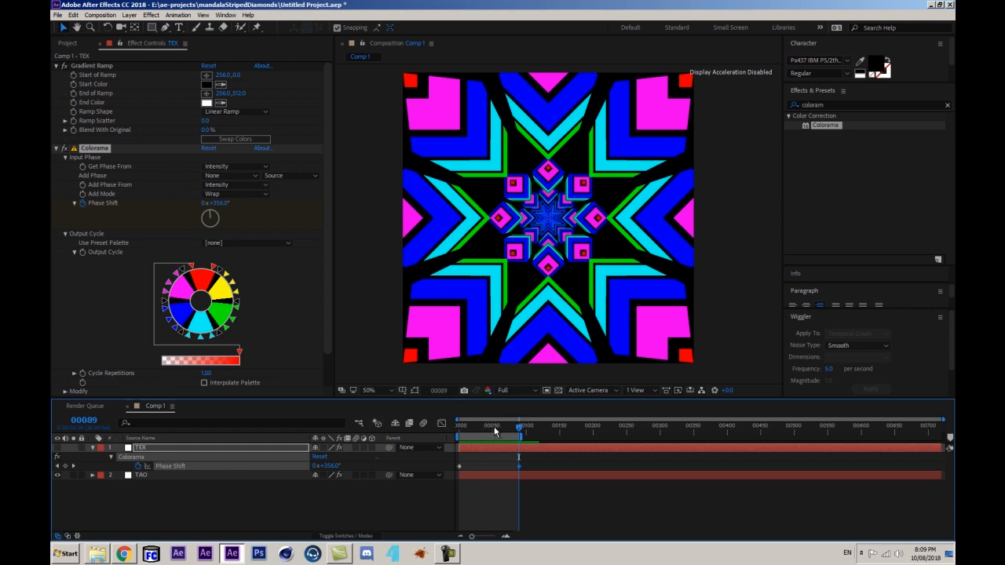
drag(515, 428, 407, 407)
key(space)
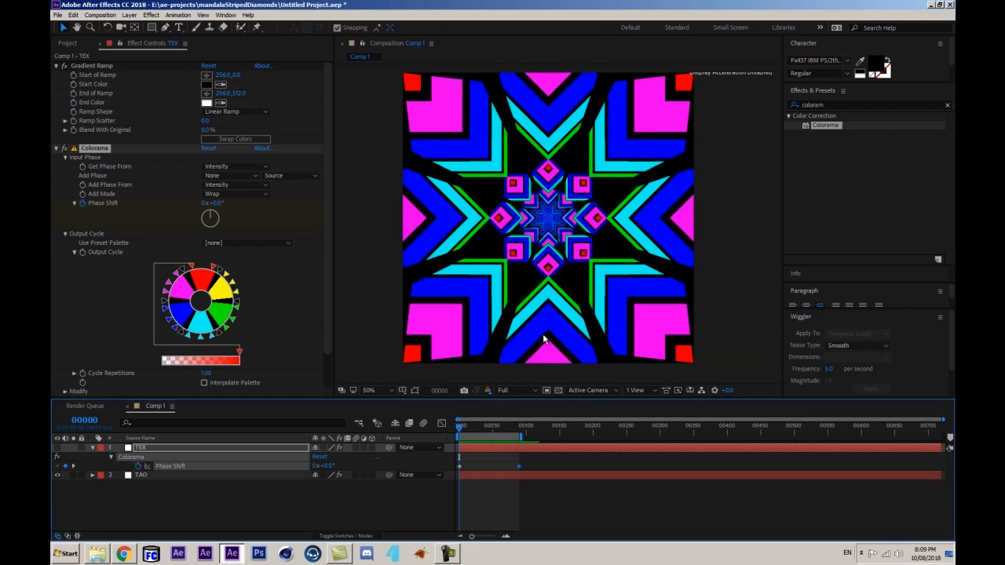
- Time-reverse the two Phase Shift keyframes and preview the reversed colour motion
drag(528, 460, 448, 481)
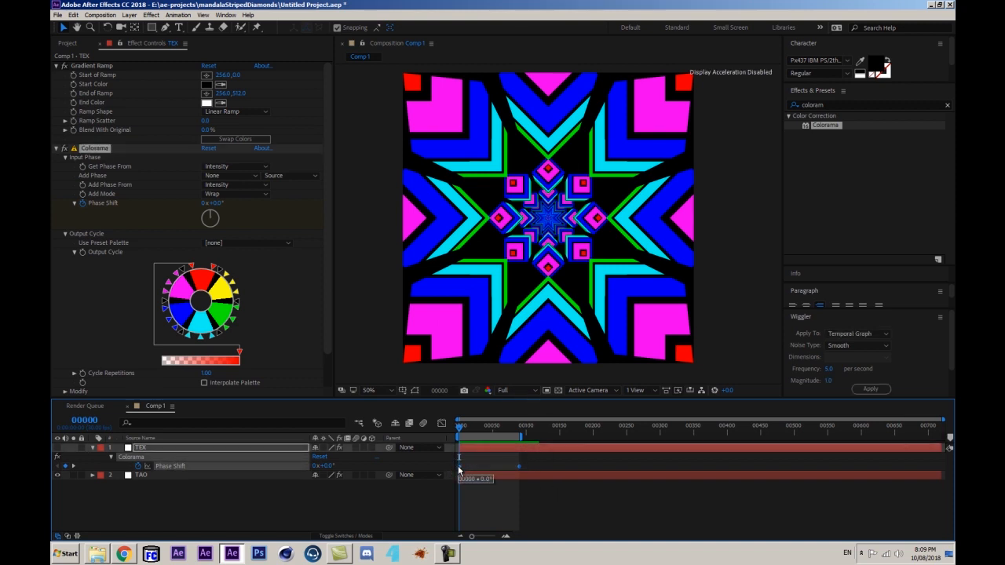
right_click(459, 469)
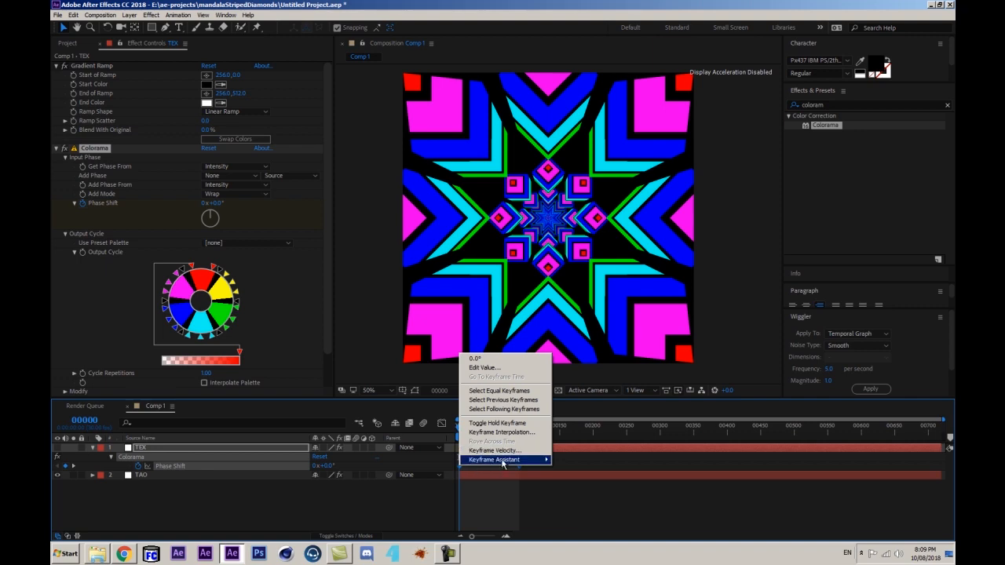
mouse_move(502, 464)
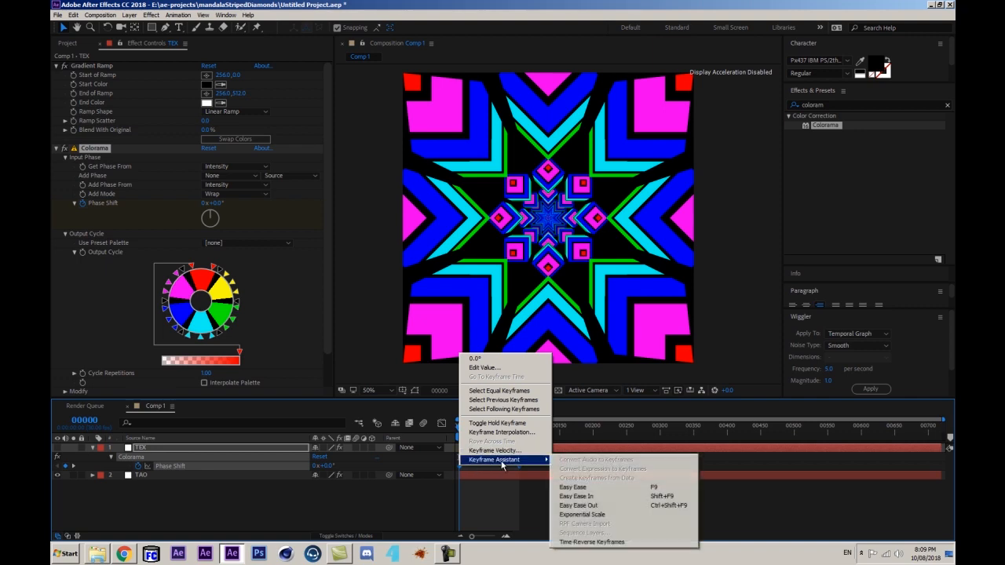
click(598, 542)
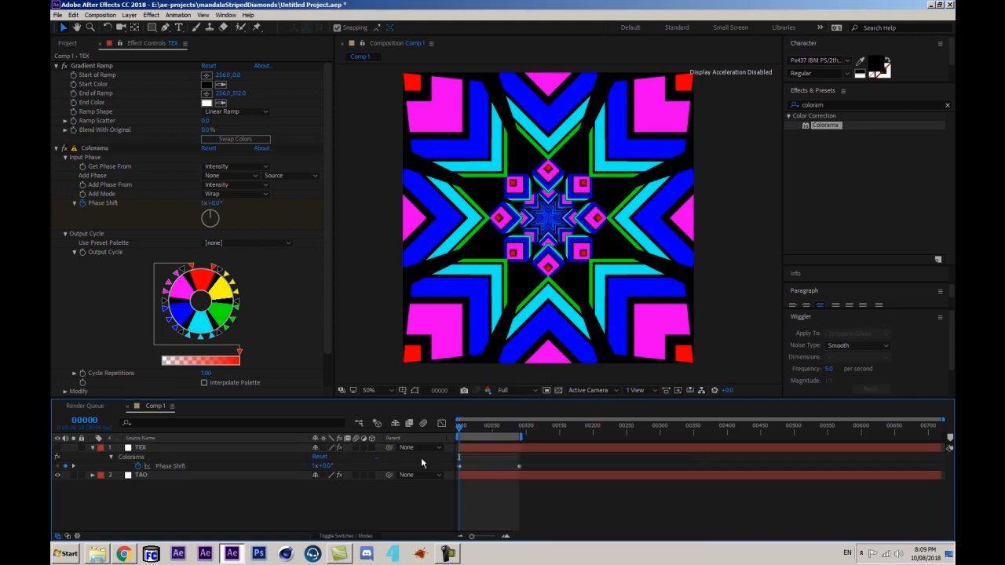
key(space)
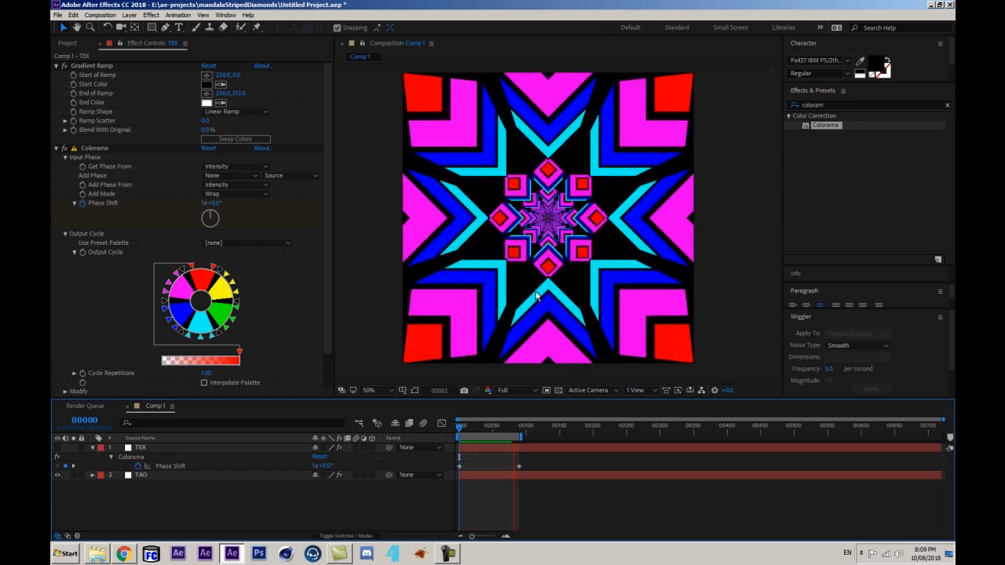
key(space)
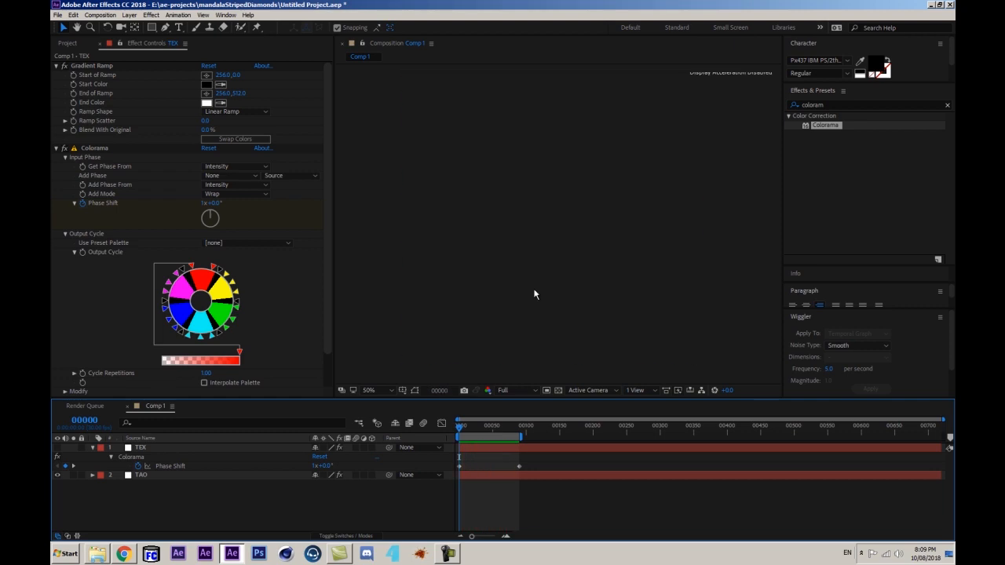
- Set Colorama's Cycle Repetitions to 2
scroll(326, 290, down, 1)
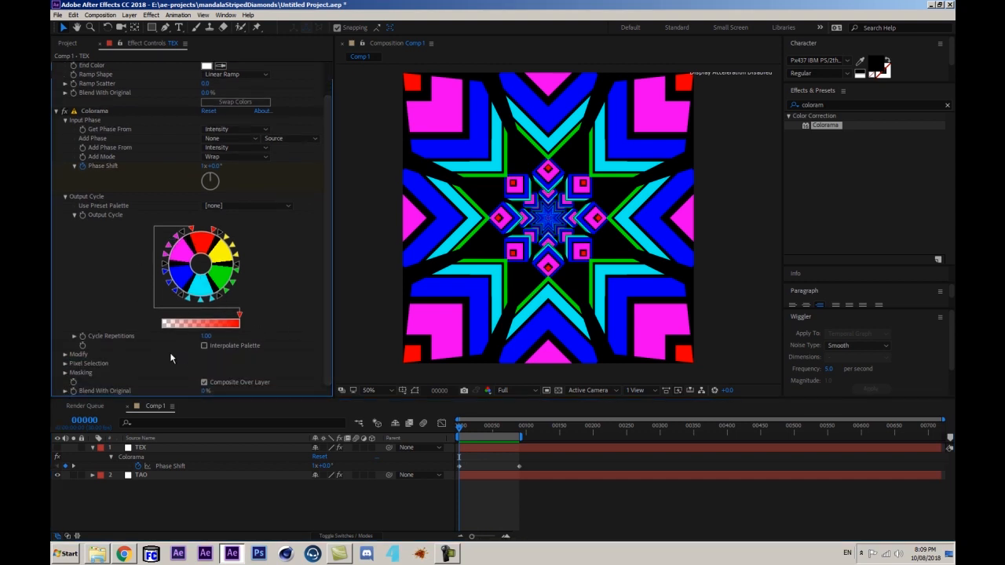
click(206, 336)
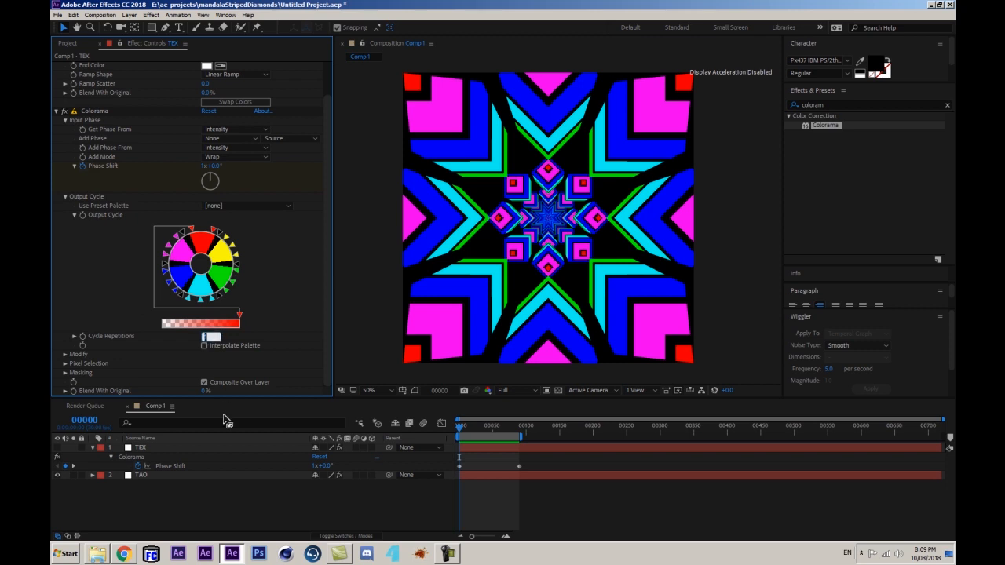
text(2)
click(171, 356)
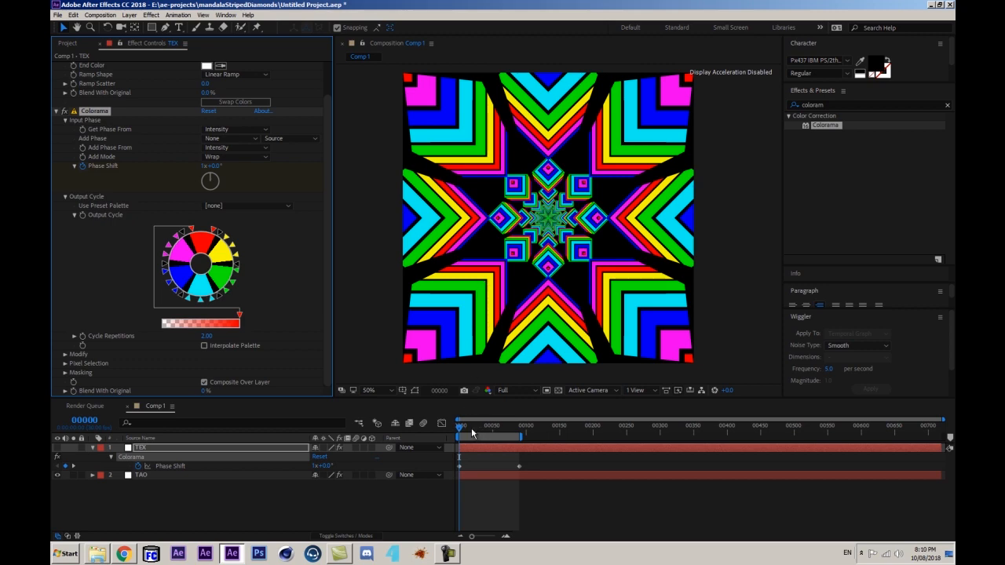
- Set the Phase Shift keyframe at frame 0 to 0x+180° and preview the animation
click(521, 426)
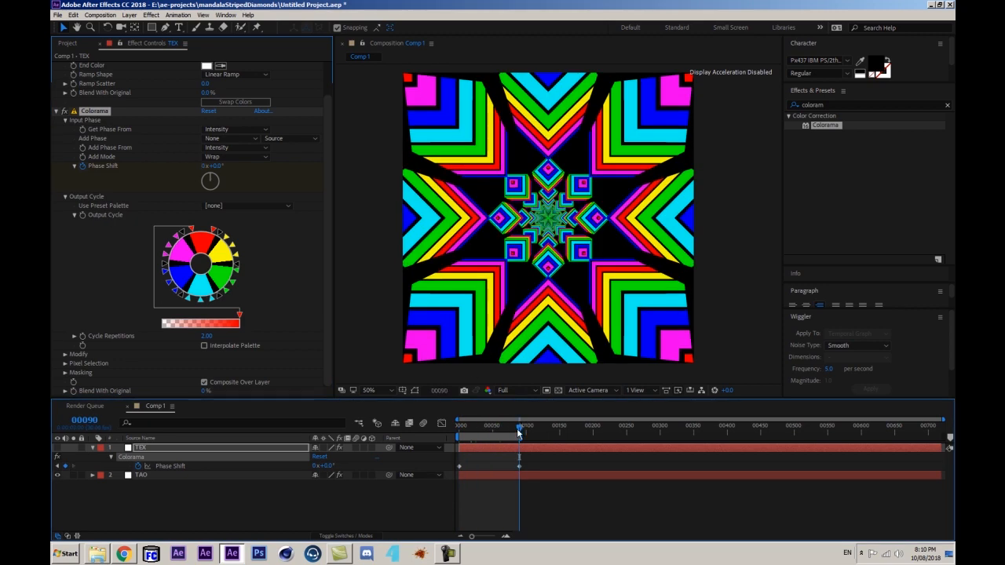
drag(518, 431, 425, 442)
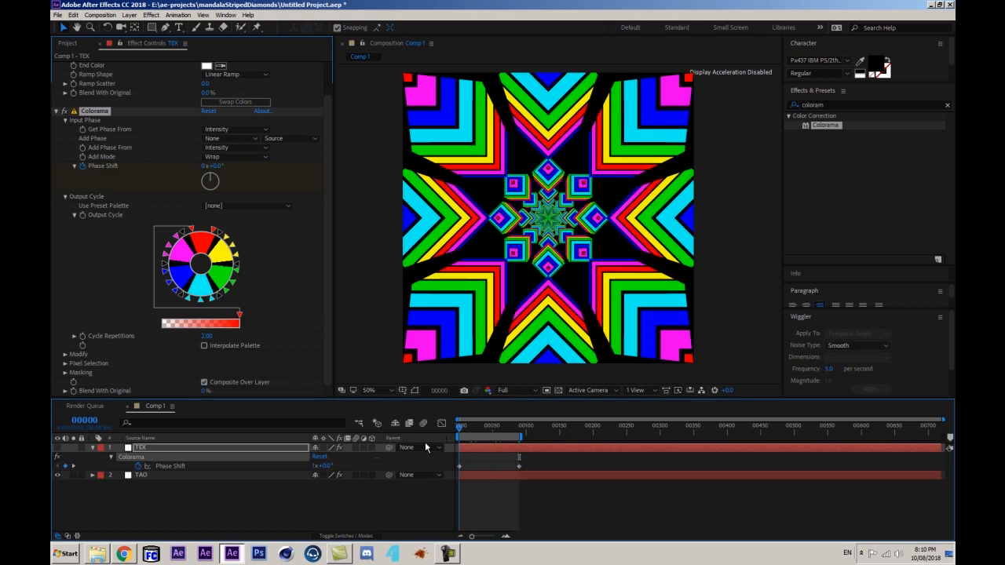
click(314, 466)
text(0)
key(Tab)
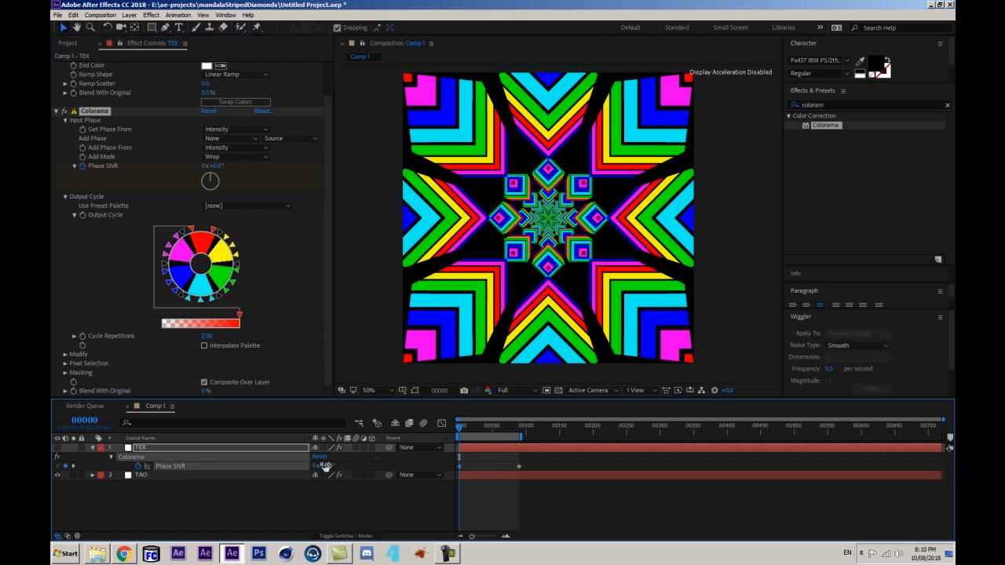
text(180)
key(Return)
click(313, 489)
key(space)
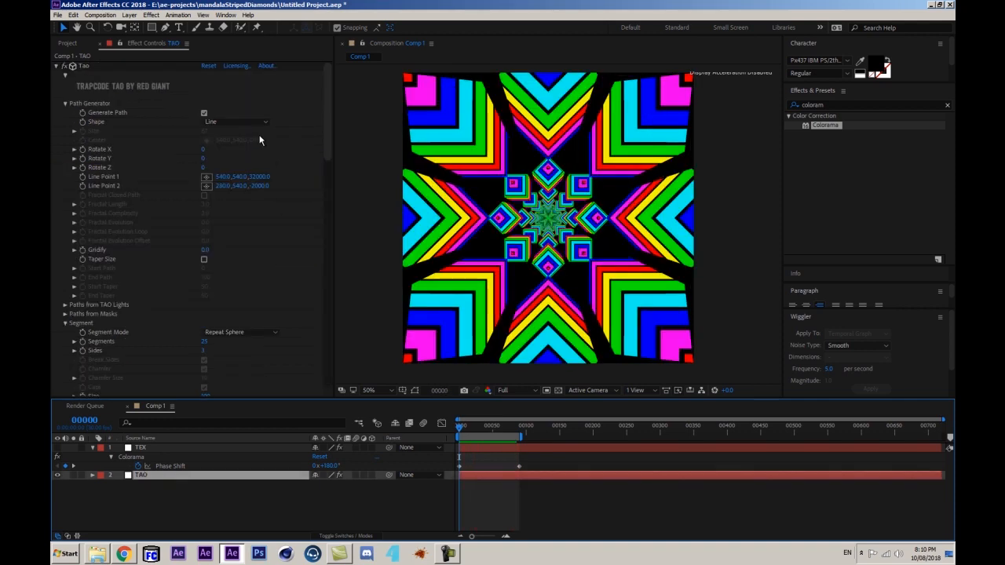
- Set the Second Repeater's R2 Repetitions to 2 in the TAO layer's Repeat Paths settings
drag(323, 128, 316, 203)
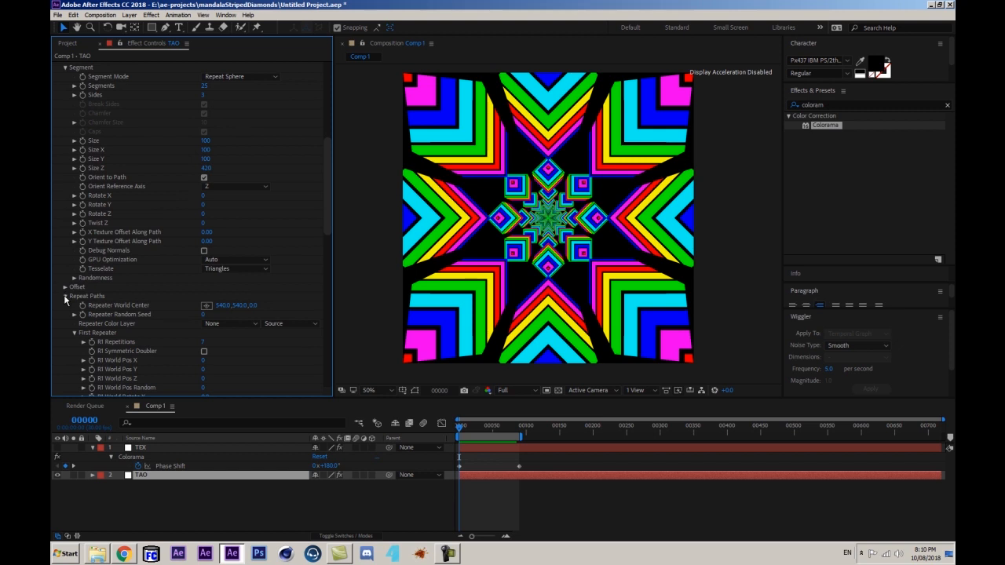
scroll(123, 313, down, 4)
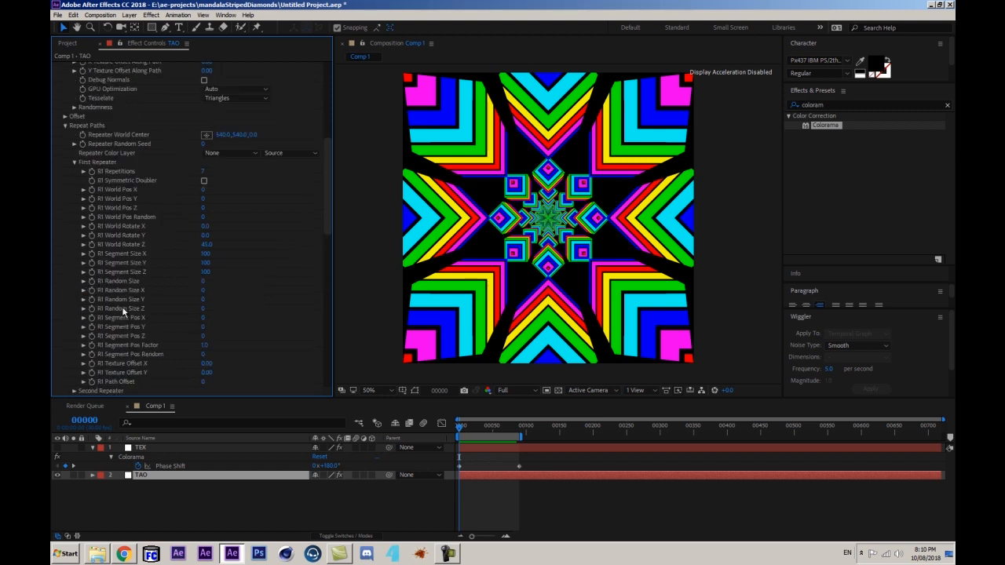
scroll(127, 302, down, 1)
scroll(103, 309, down, 2)
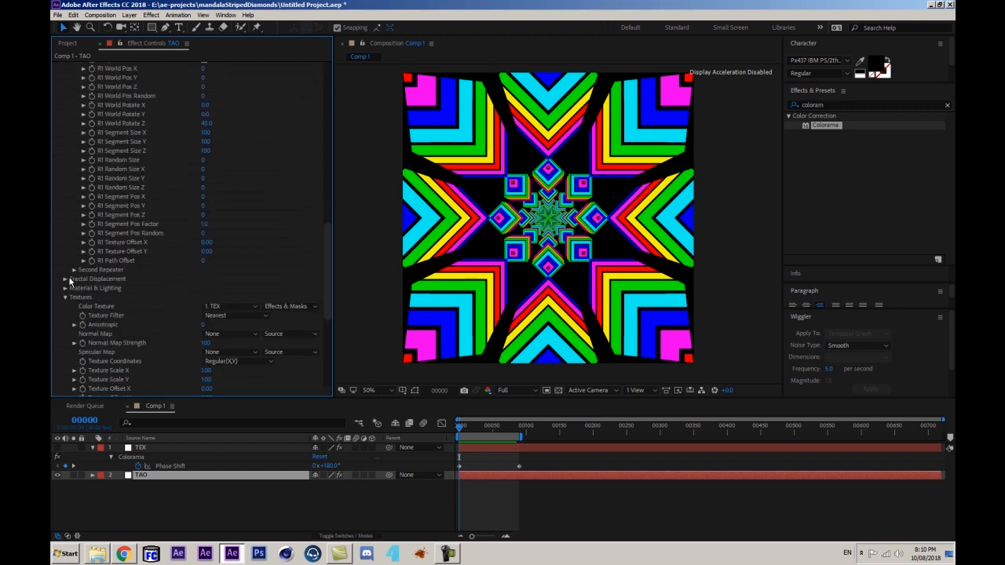
click(74, 270)
scroll(117, 270, down, 3)
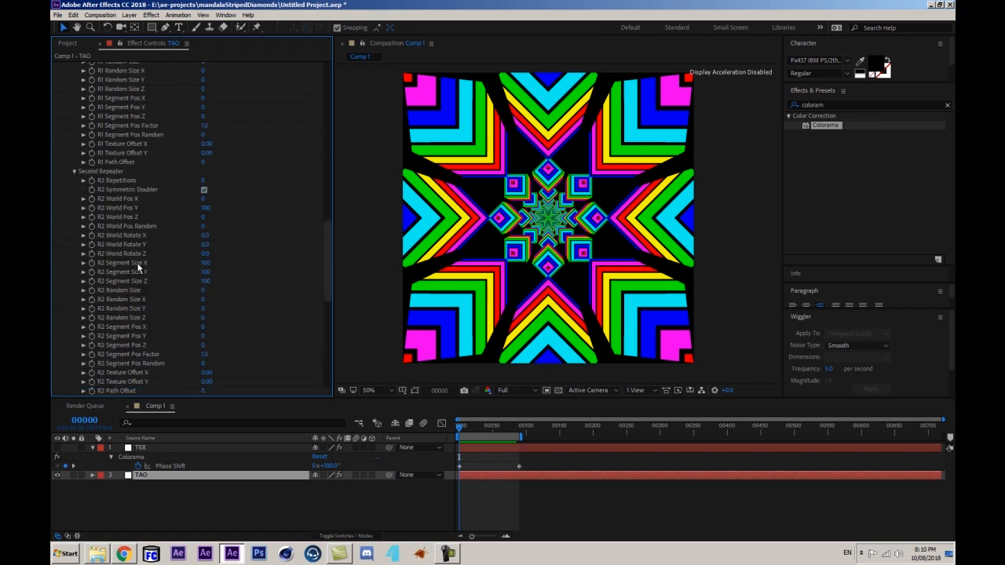
click(204, 182)
text(2)
key(Return)
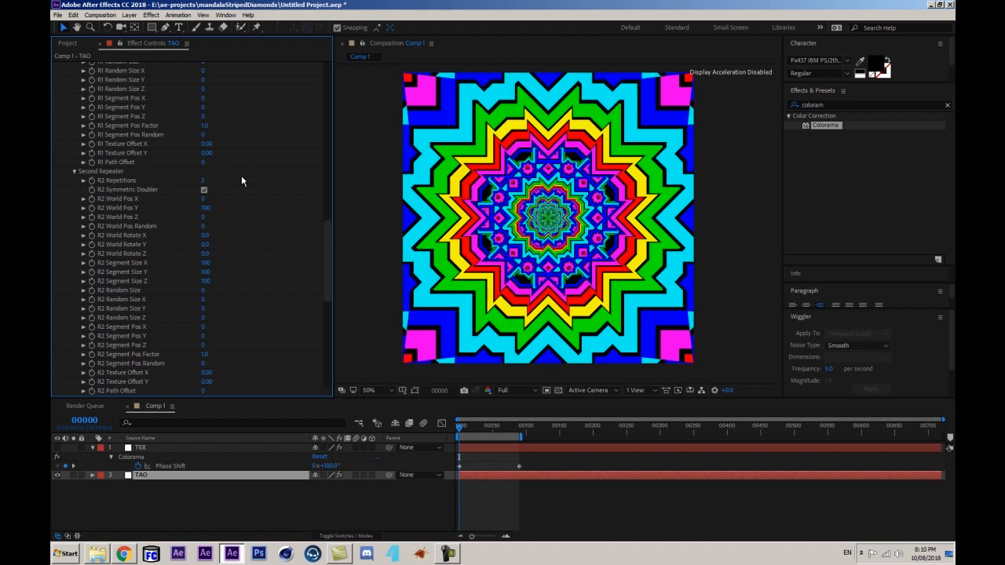
- Set the second repeater's World Pos Y to 0, Segment Pos Y to -90 and Segment Pos Z to -46
click(203, 208)
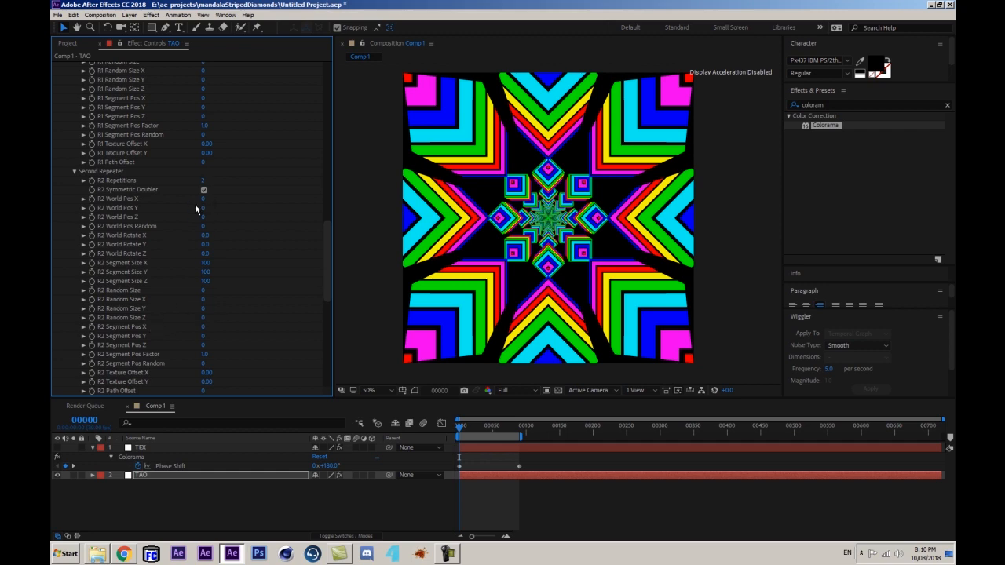
mouse_move(204, 208)
mouse_down()
mouse_move(270, 191)
mouse_move(188, 207)
mouse_up()
drag(203, 337, 166, 336)
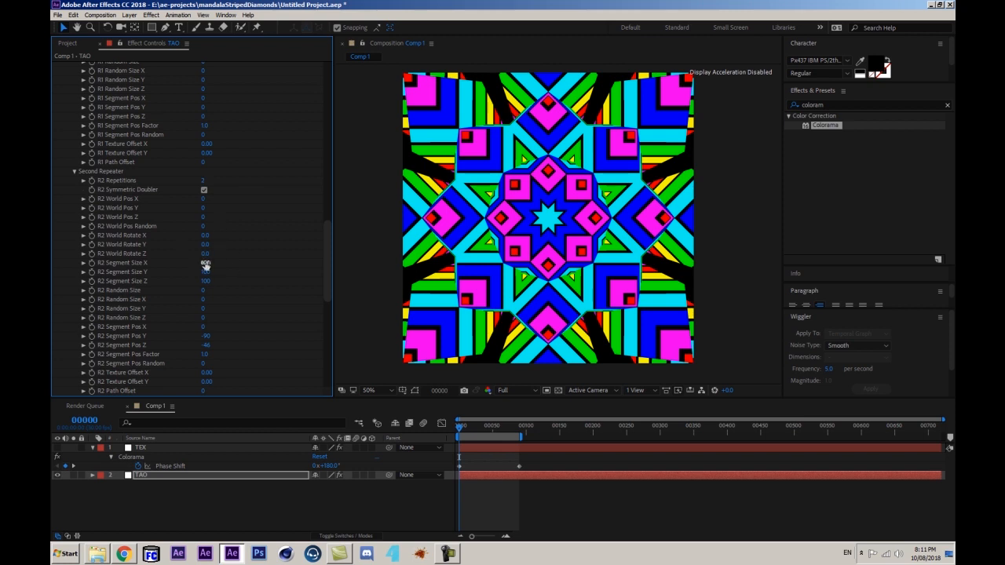
- Set the second repeater's Segment Size X, Y and Z to 80
click(205, 263)
text(80)
key(Tab)
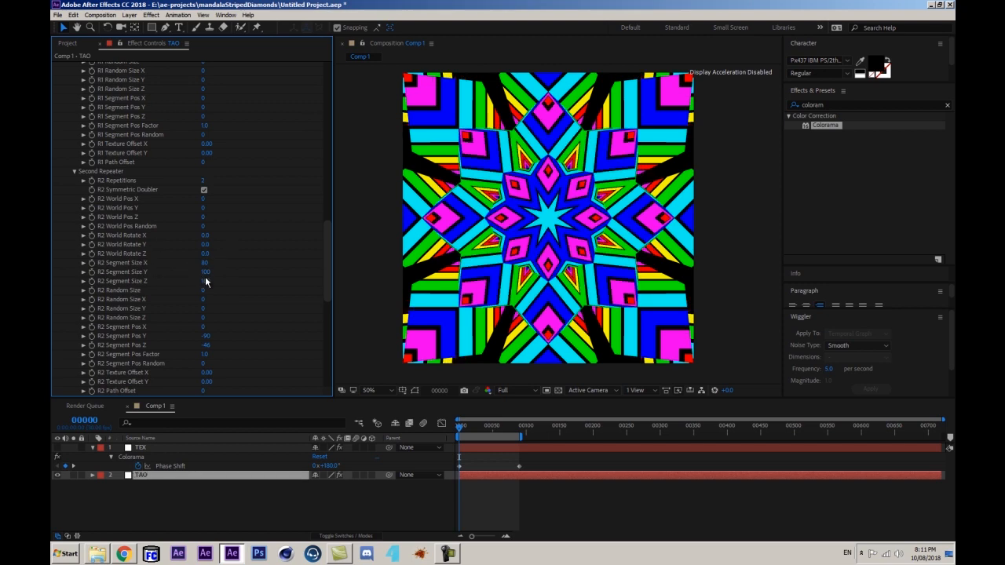
text(80)
key(Return)
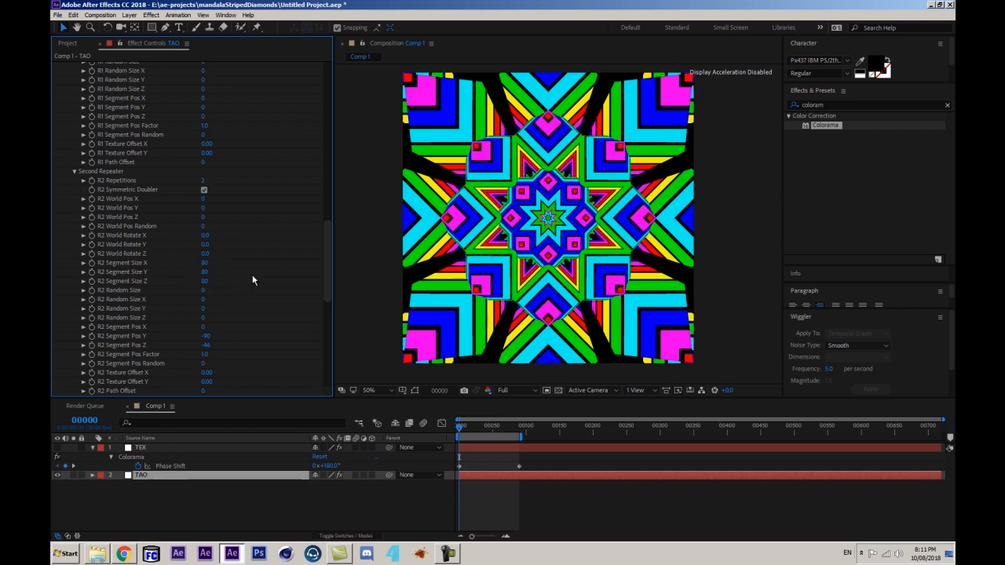
- Set the second repeater's Segment Size X to 54, Y to 69 and Z to 65, with Segment Pos Y at -132
drag(204, 264, 192, 281)
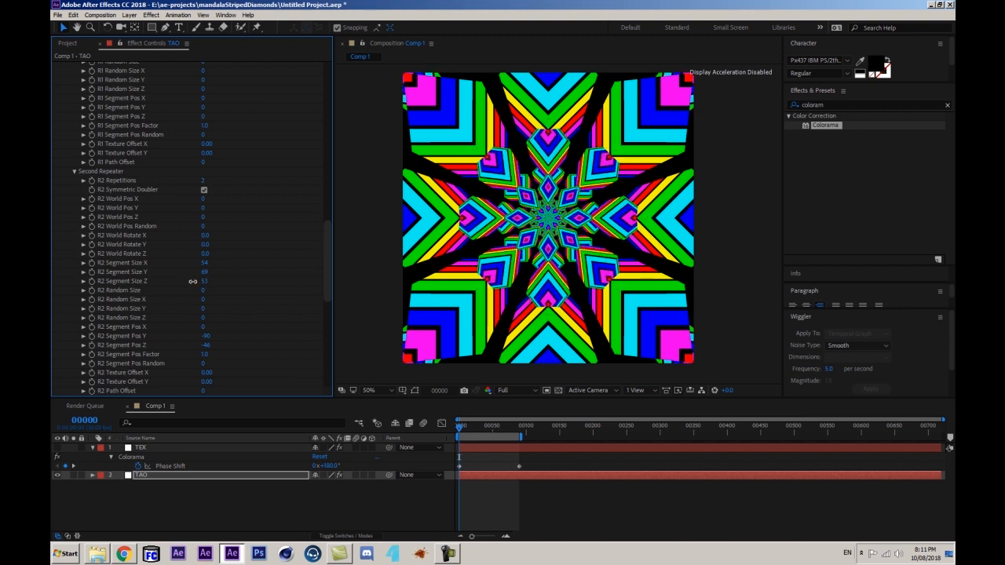
drag(196, 281, 197, 280)
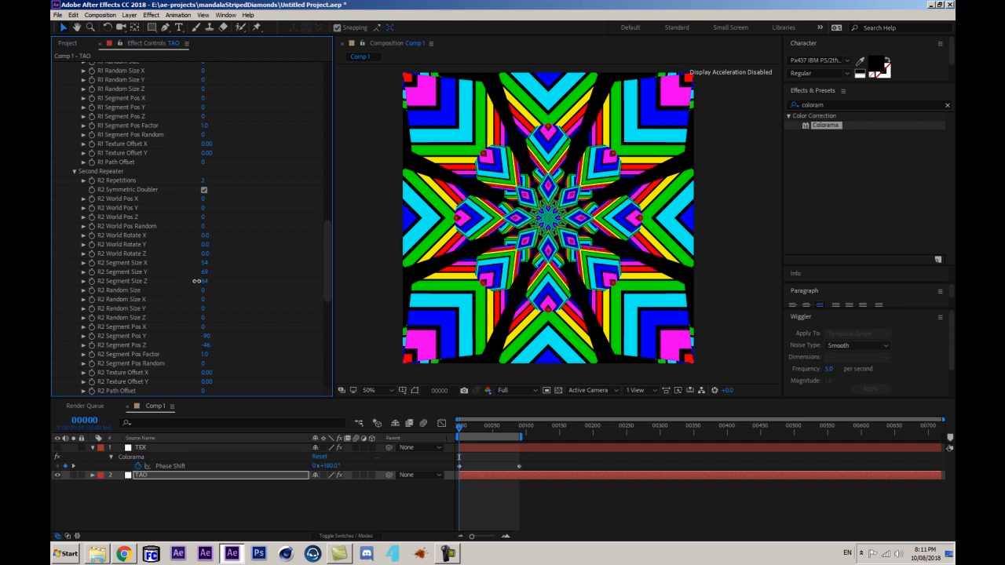
click(204, 280)
text(65)
key(Return)
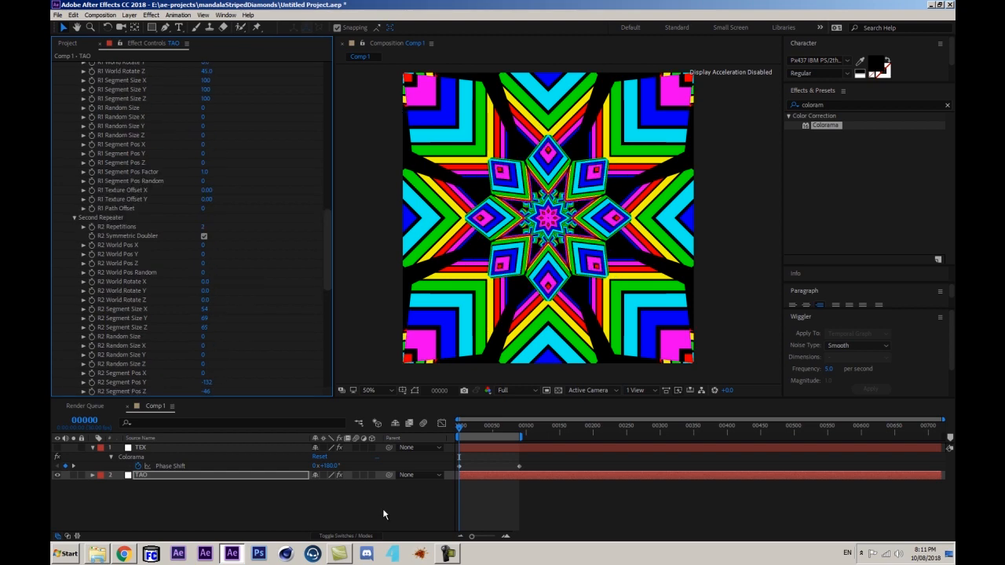
- Preview the tunnel animation with the second repeater's shapes and return the playhead to frame 0
key(space)
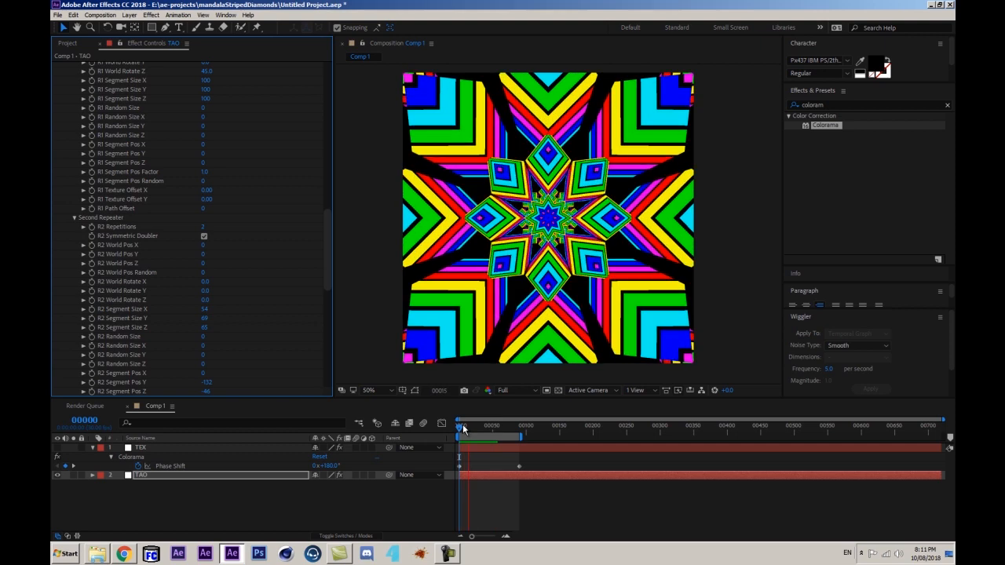
click(462, 423)
drag(461, 428, 457, 427)
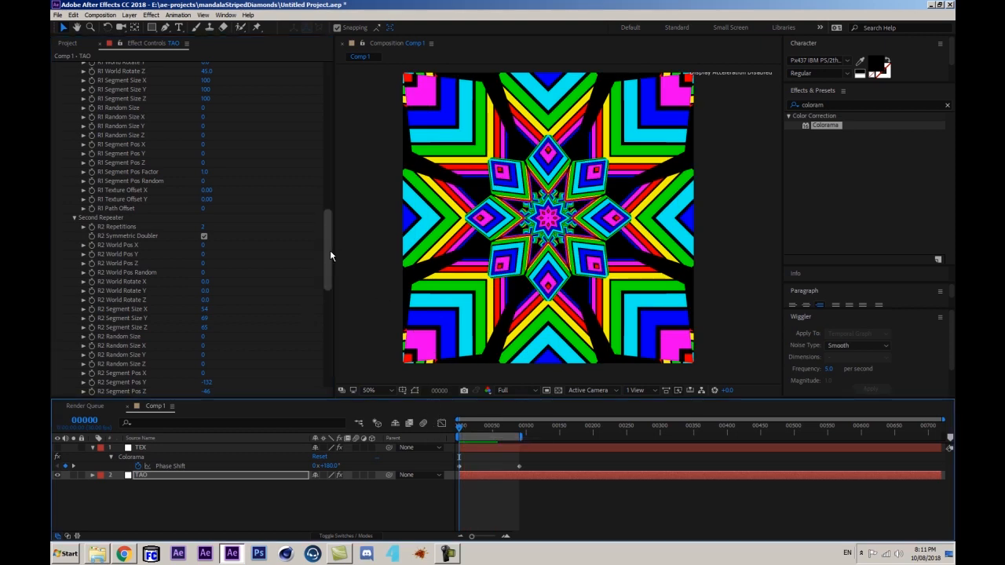
- With the playhead at frame 0, disable Offset Size and enable Offset Position in the Tao effect's Offset settings
drag(330, 250, 321, 289)
scroll(322, 292, up, 10)
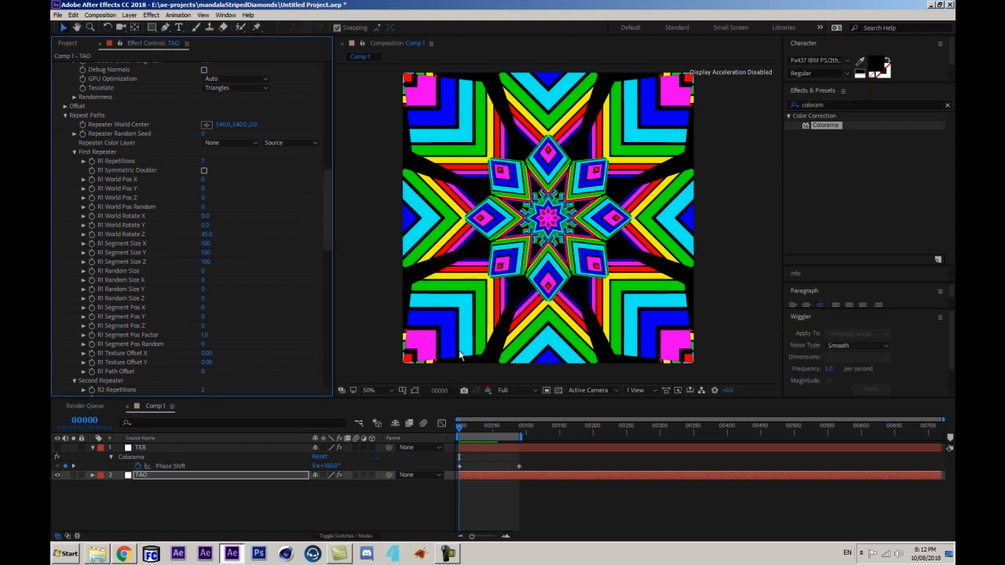
drag(458, 428, 438, 426)
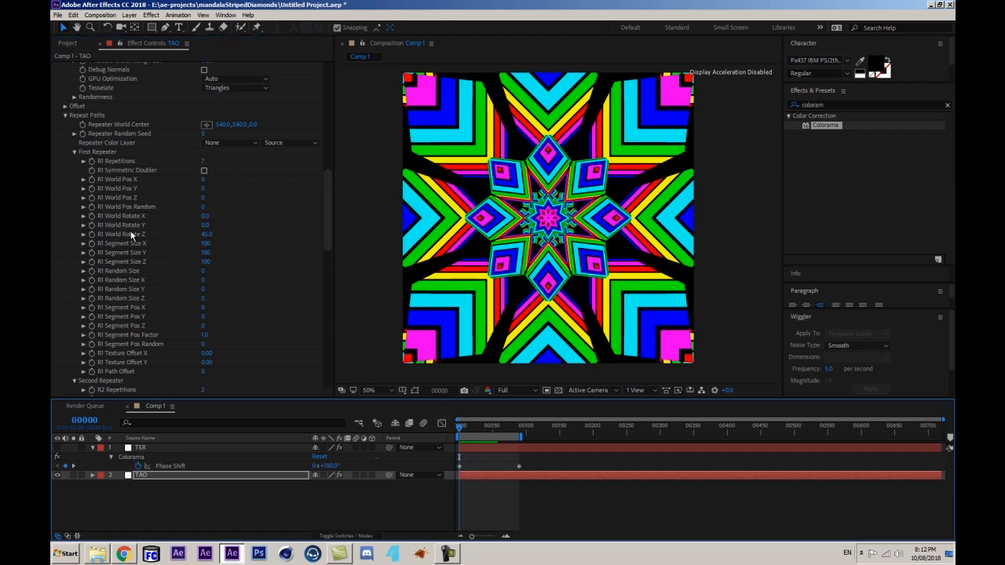
scroll(130, 230, up, 4)
click(65, 226)
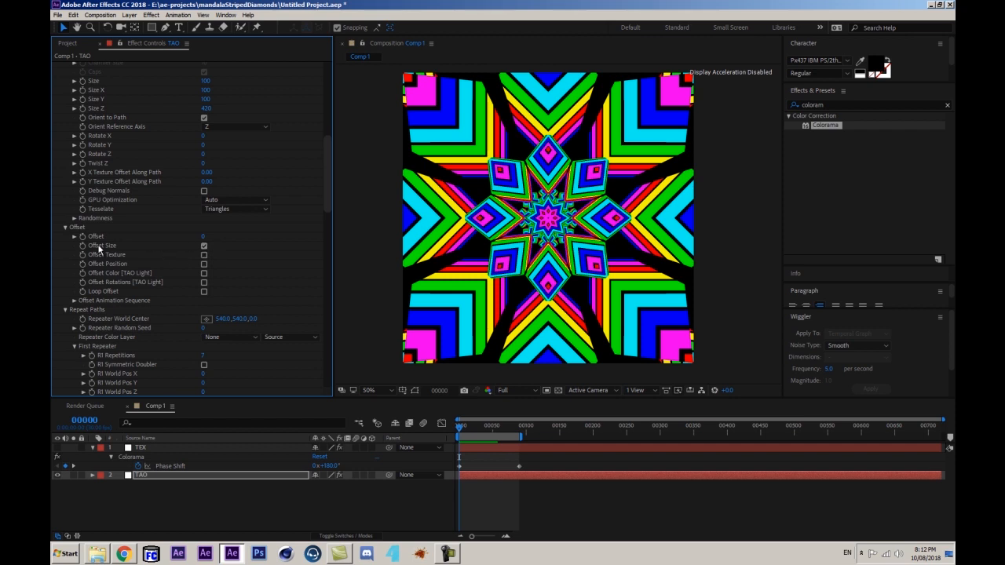
click(205, 246)
click(205, 263)
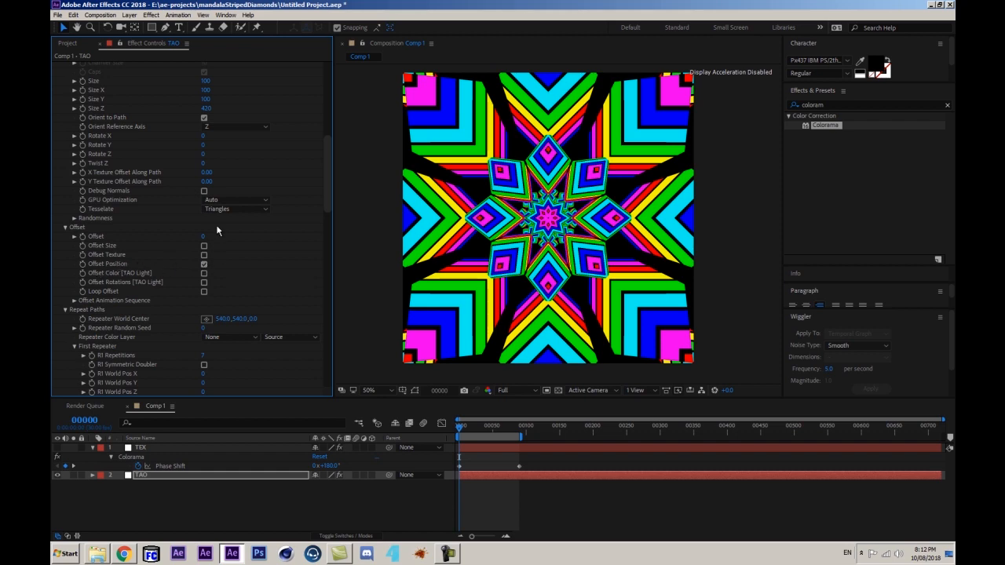
- Animate Tao's Offset with keyframes of 0 at frame 0 and 100/24 at frame 90
click(462, 425)
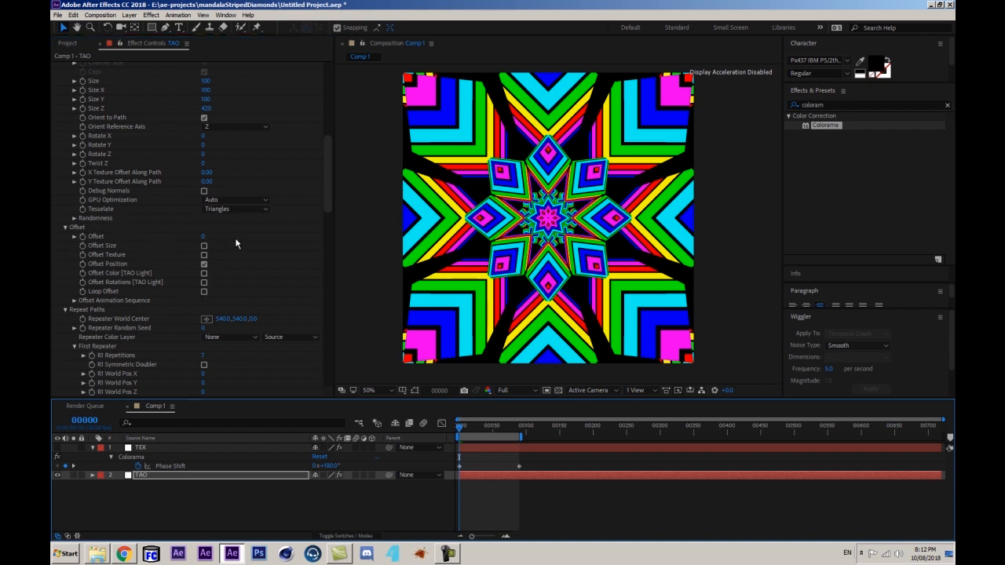
scroll(236, 244, up, 2)
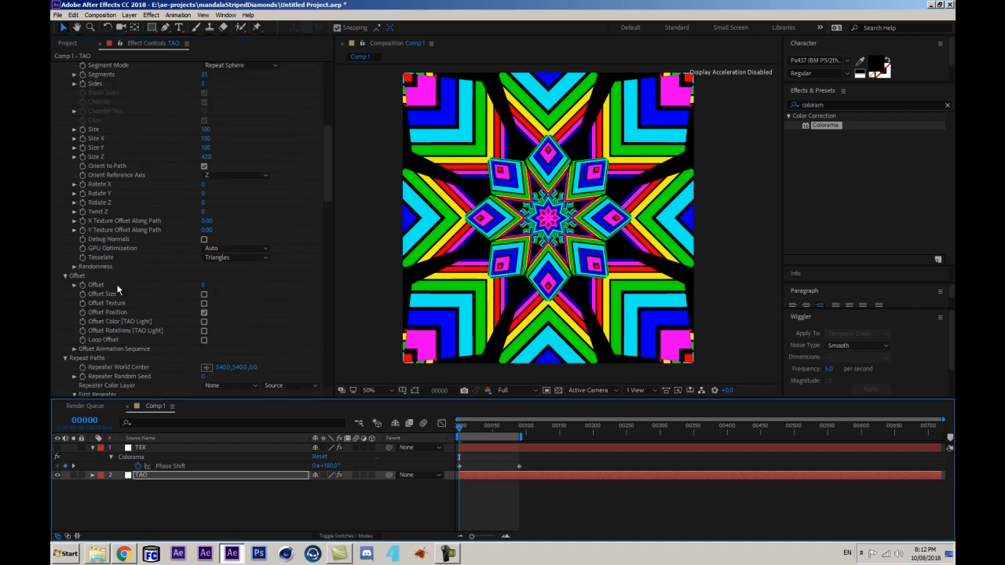
click(84, 288)
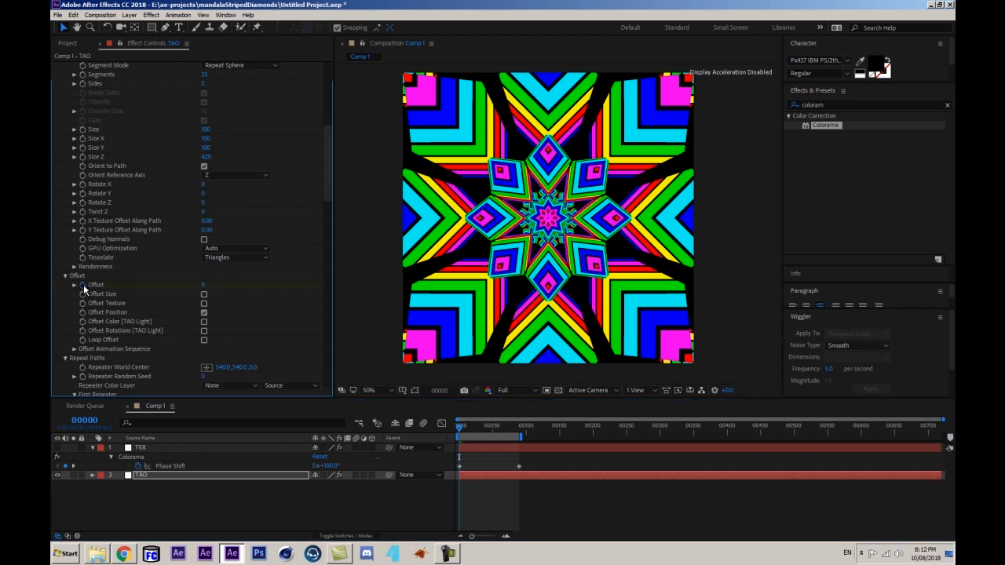
click(520, 429)
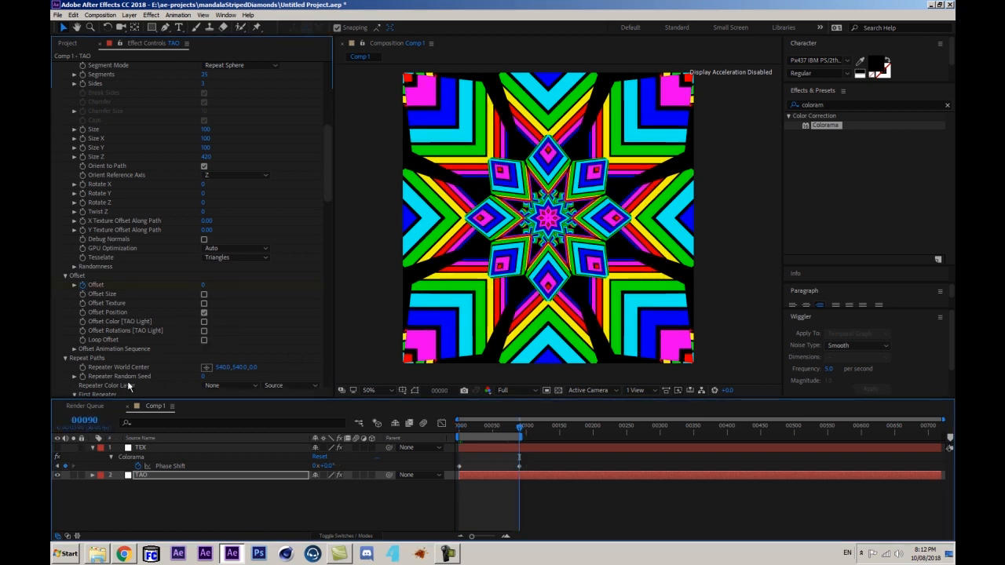
scroll(210, 293, up, 1)
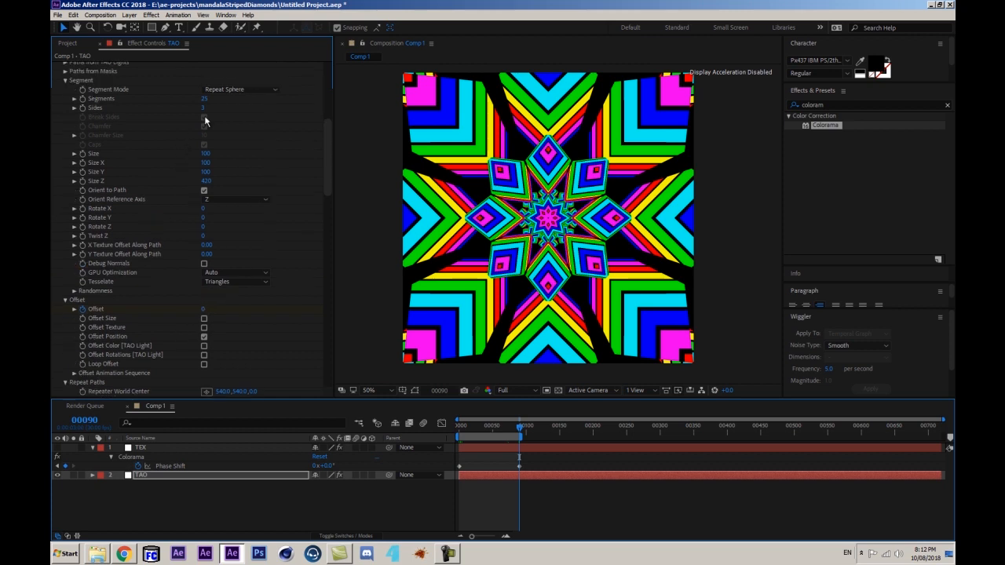
drag(204, 101, 205, 101)
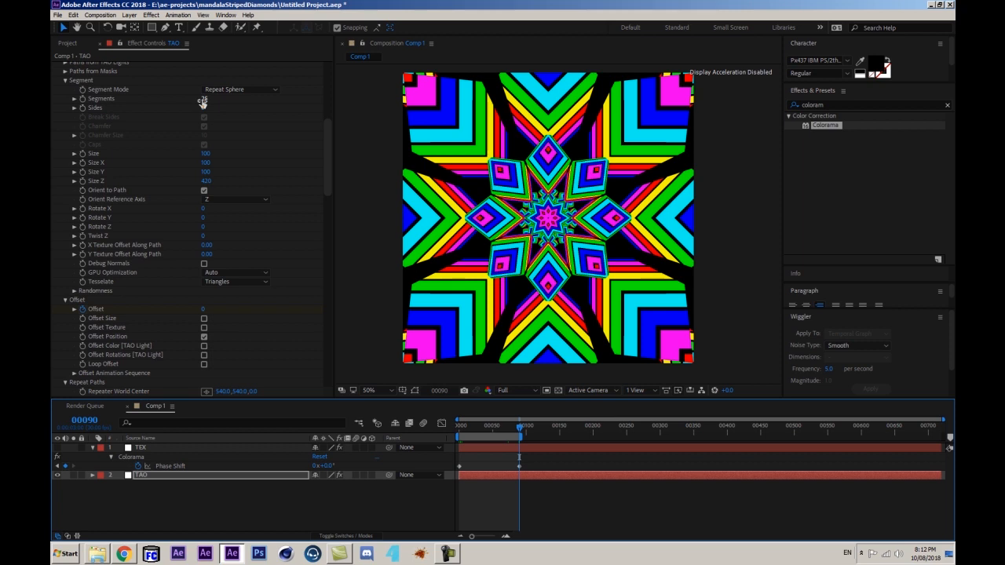
click(203, 309)
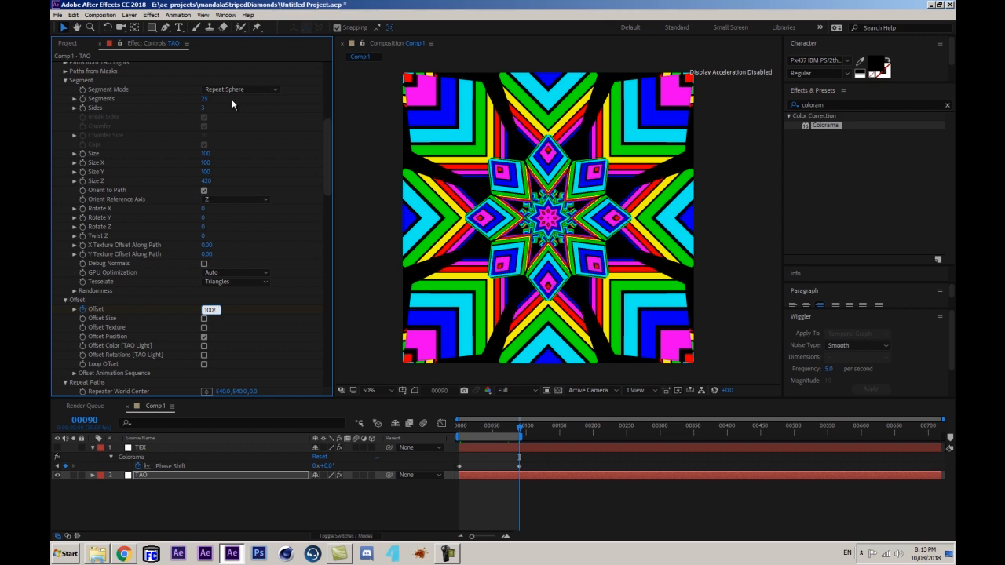
text(24)
click(203, 309)
- Preview the animation with the keyframed Tao Offset and park the playhead at frame 63
mouse_move(518, 426)
mouse_down()
mouse_move(500, 426)
mouse_move(516, 428)
mouse_up()
key(space)
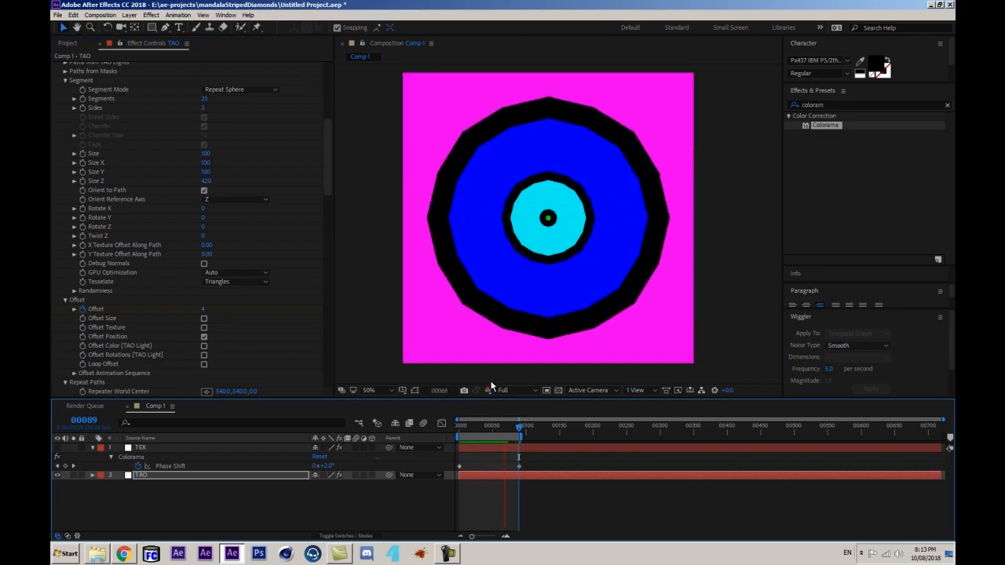
drag(495, 429, 499, 426)
- Set the second repeater's Segment Pos Y to -90 and Segment Pos Z to 435
scroll(198, 275, down, 10)
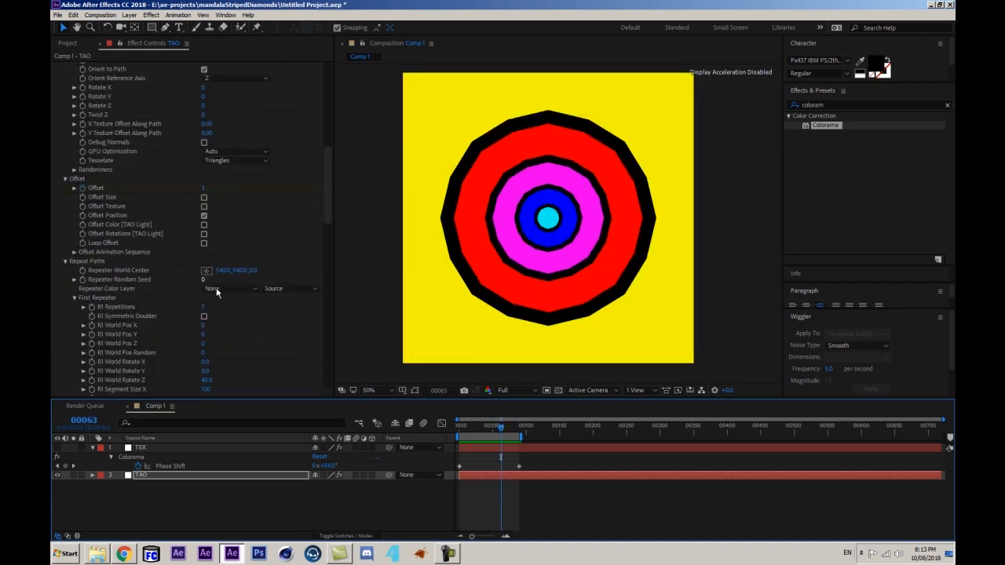
scroll(311, 236, down, 6)
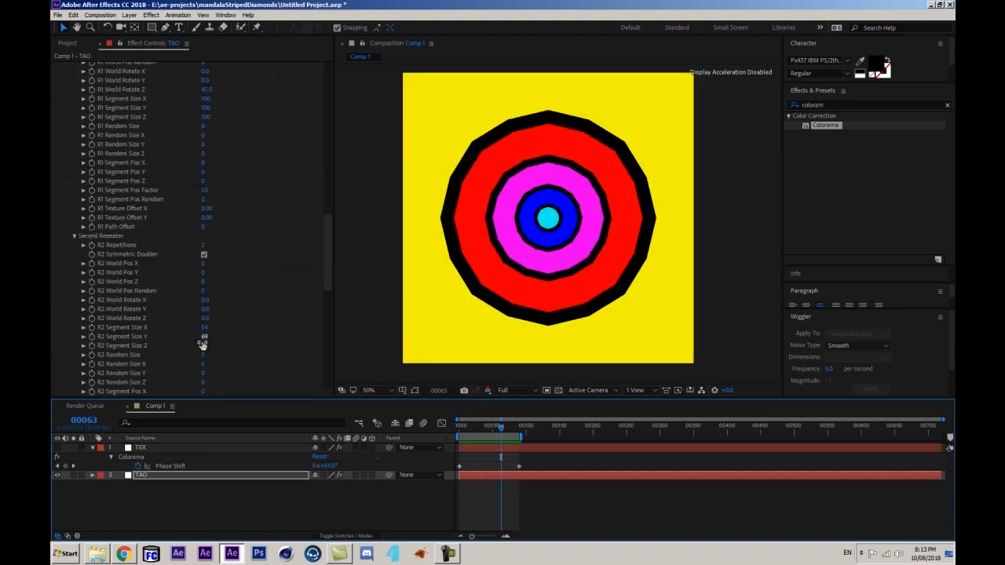
drag(206, 333, 398, 275)
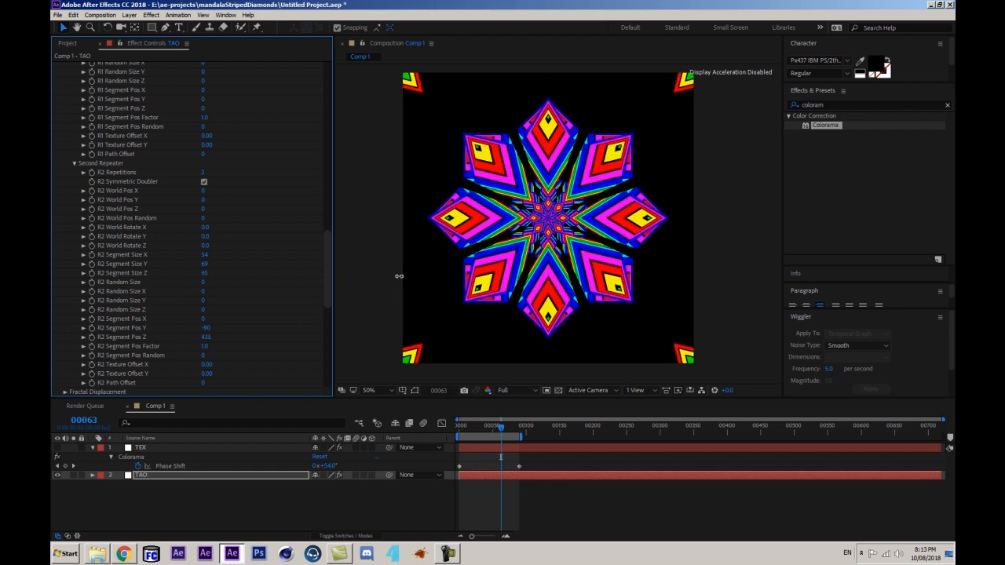
- Preview the tunnel with the repositioned second repeater segments and park the playhead at frame 38
click(410, 502)
key(space)
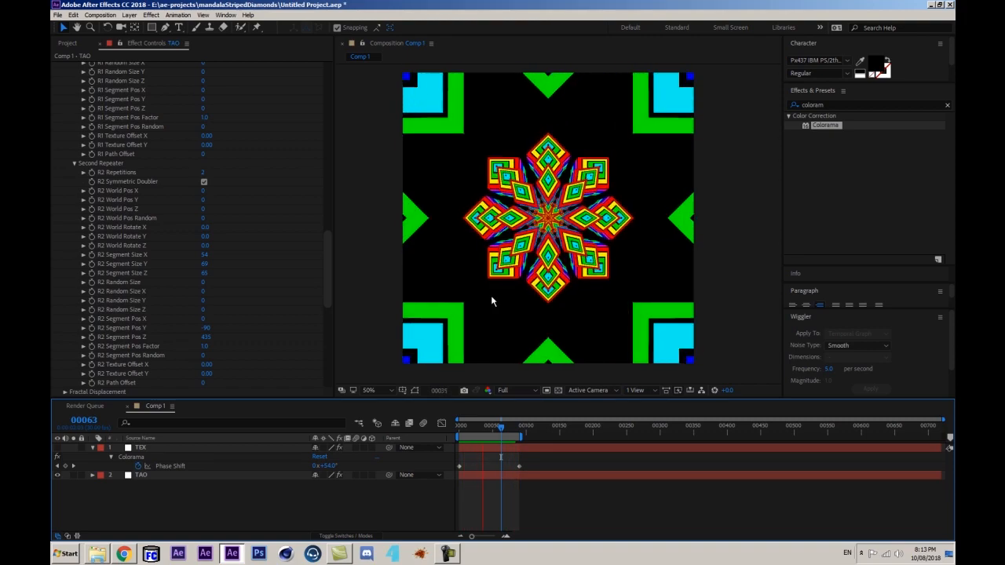
key(space)
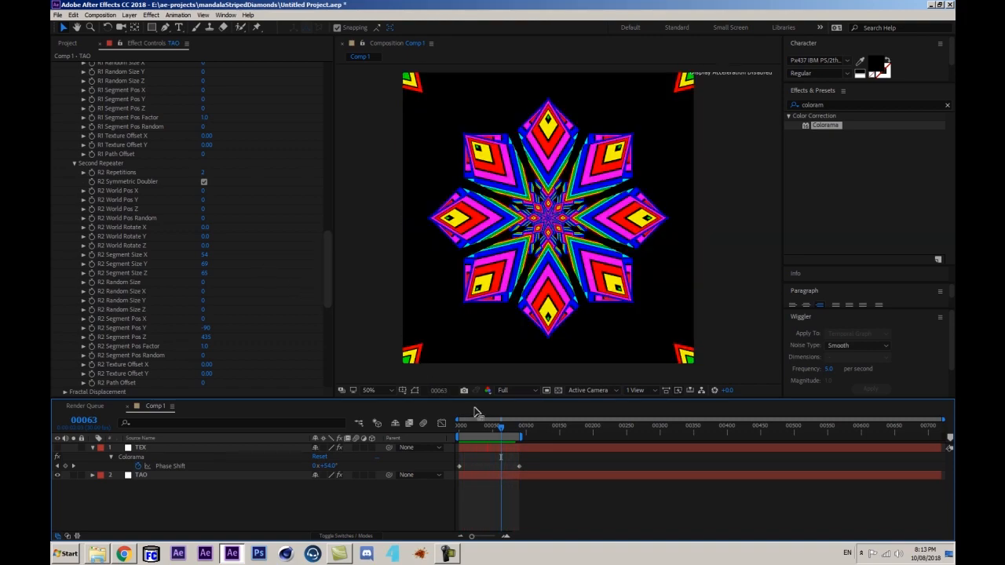
drag(477, 424, 484, 427)
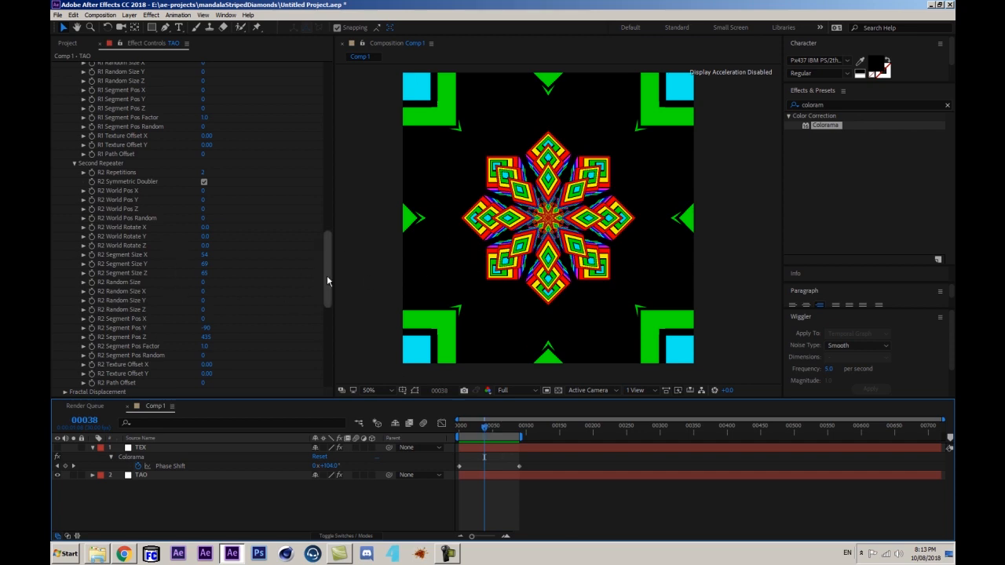
- Set Tao's Segments to 42 and compare the loop's frame 90 with frame 0
drag(326, 276, 321, 162)
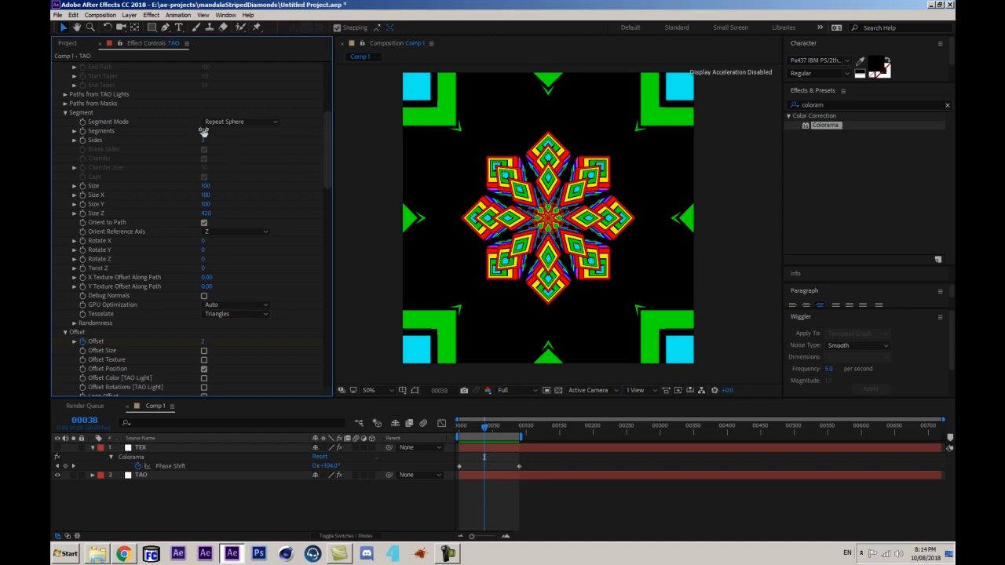
drag(203, 130, 211, 129)
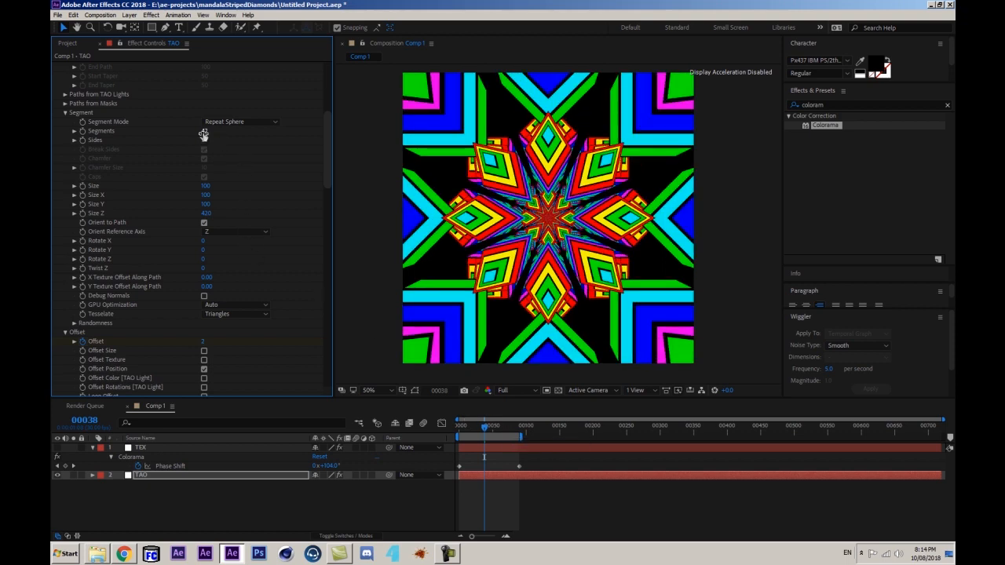
click(519, 426)
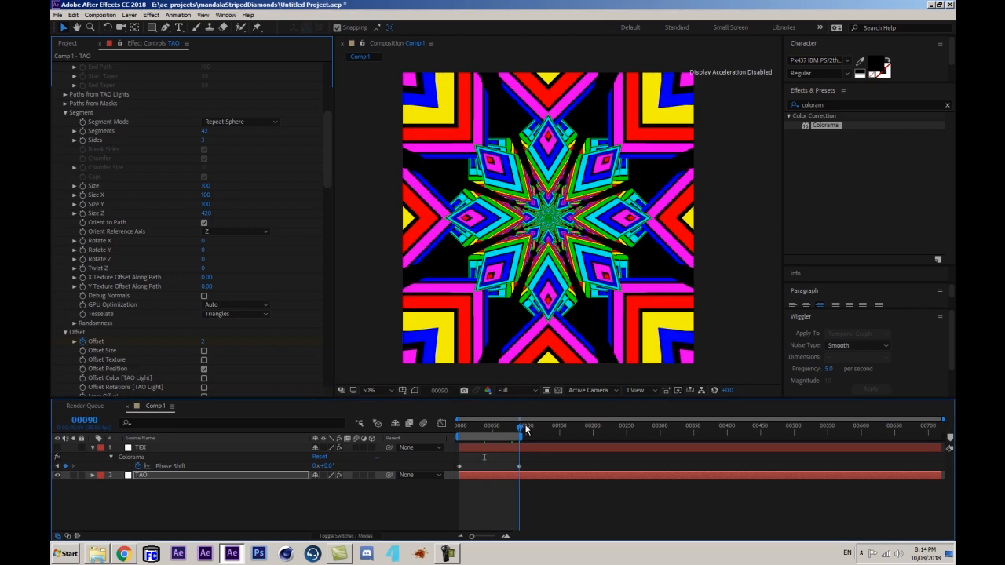
drag(526, 429, 429, 426)
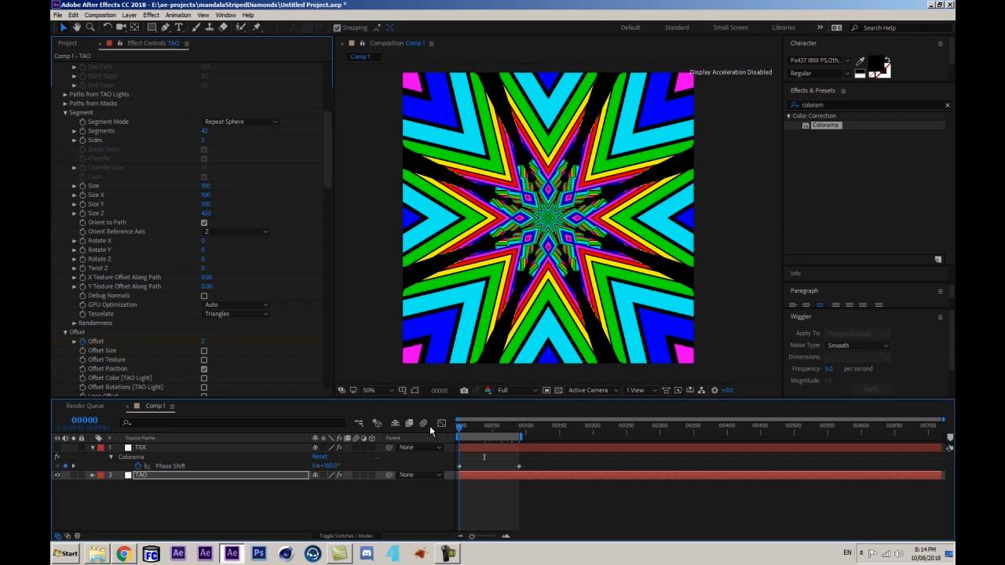
- Reveal the TAO layer's keyframed properties and set the Offset keyframe at frame 90 to 100/41
click(236, 456)
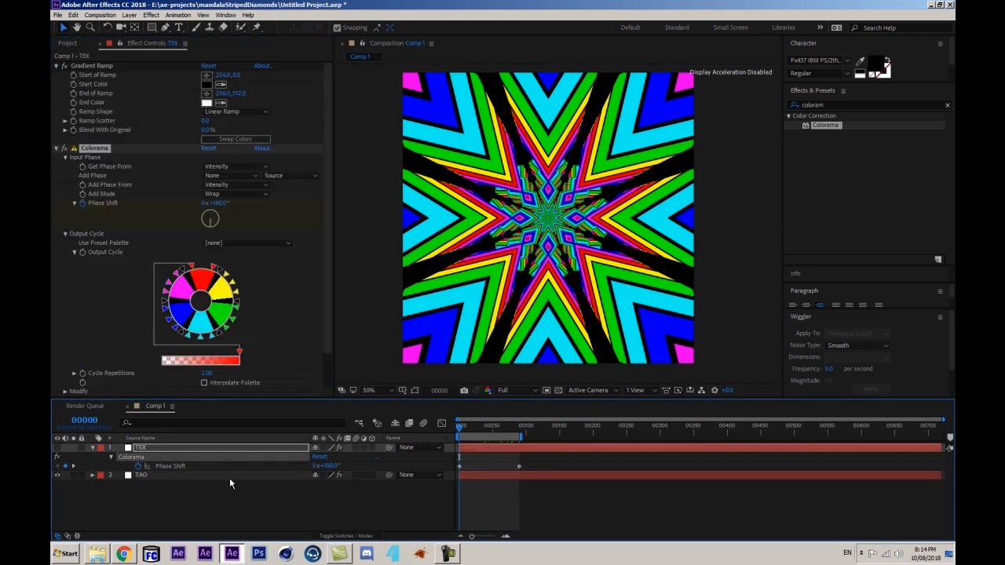
click(229, 477)
key(u)
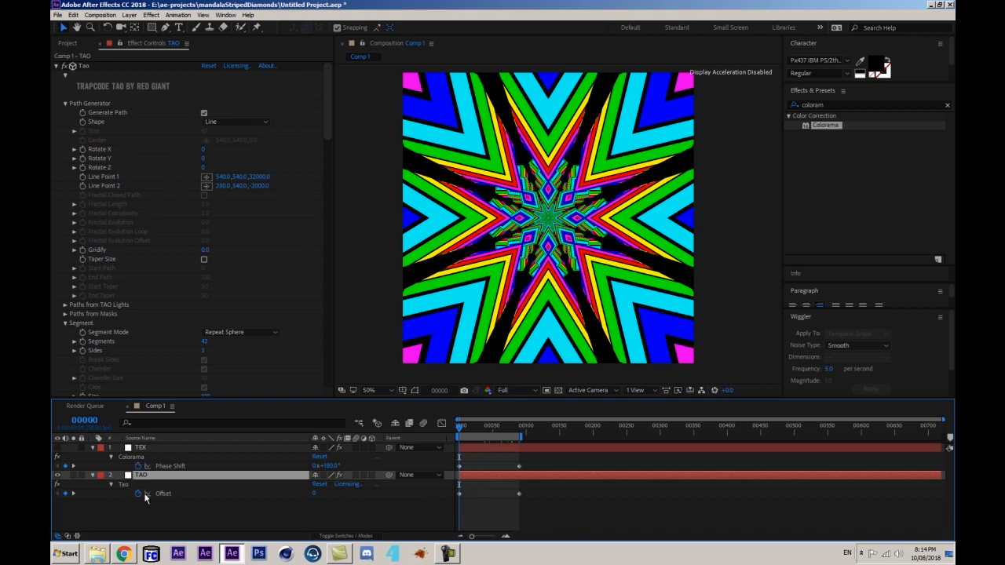
click(521, 426)
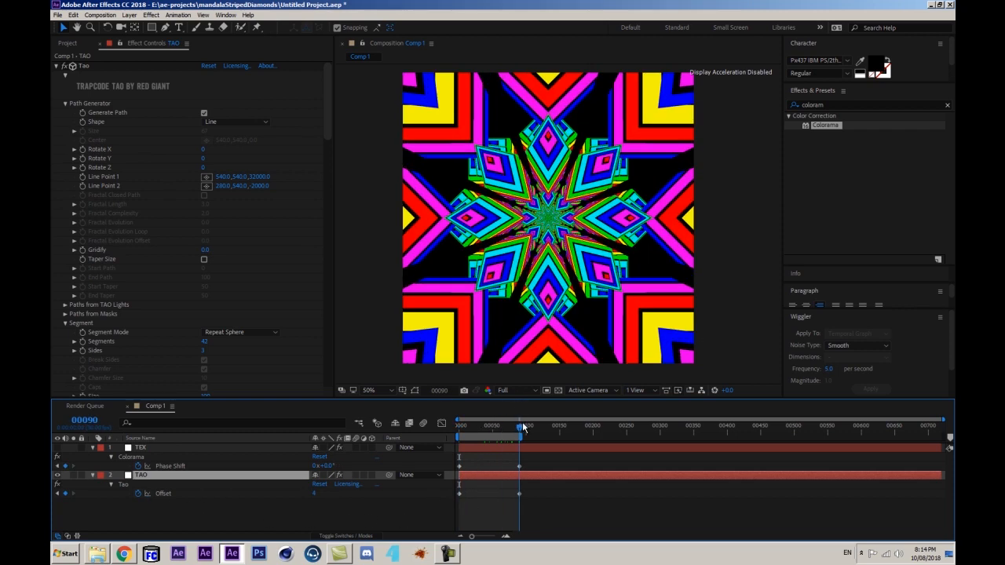
click(314, 493)
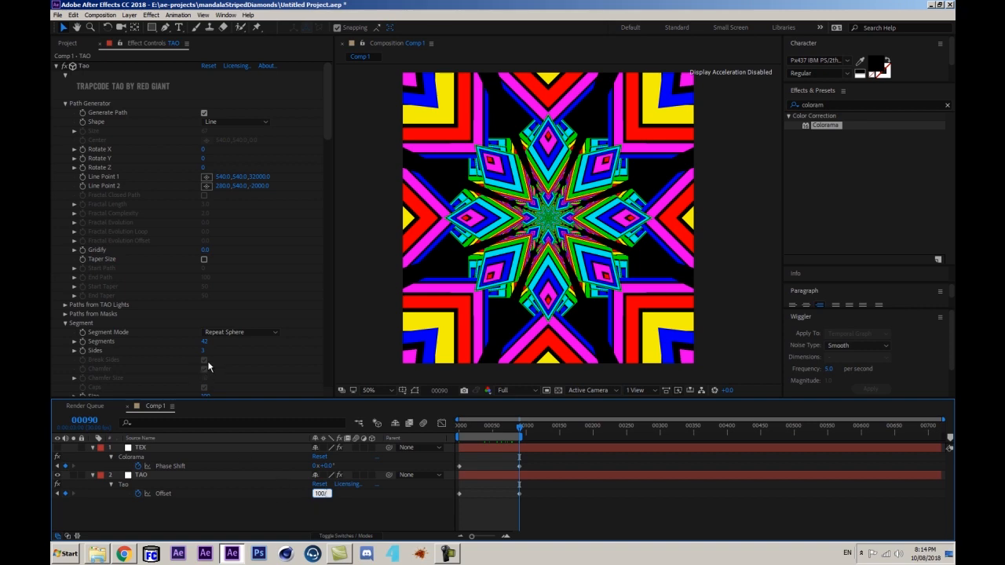
text(100/41)
key(Return)
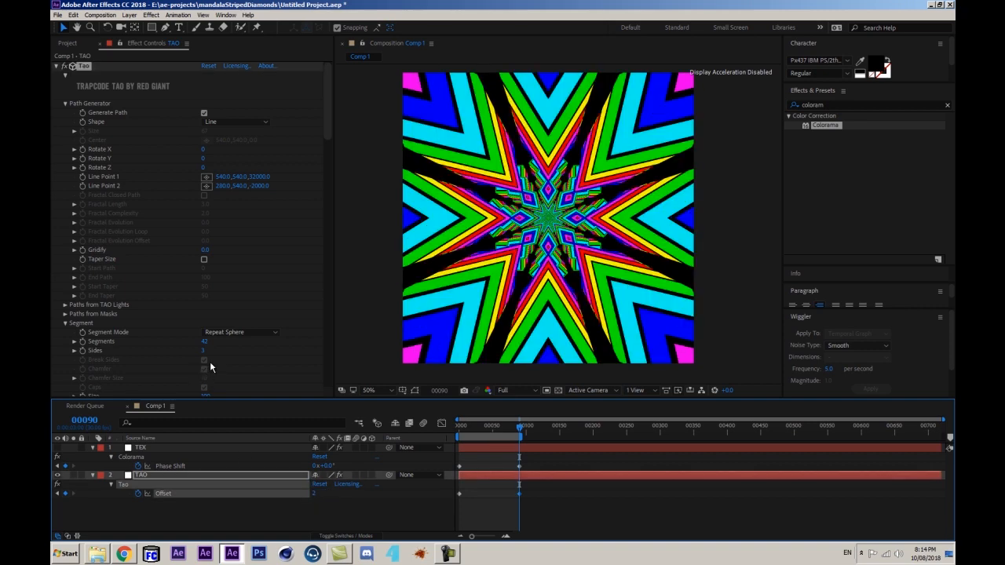
- Preview the loop from frame 0 with the corrected Offset keyframe
key(Home)
click(368, 511)
key(space)
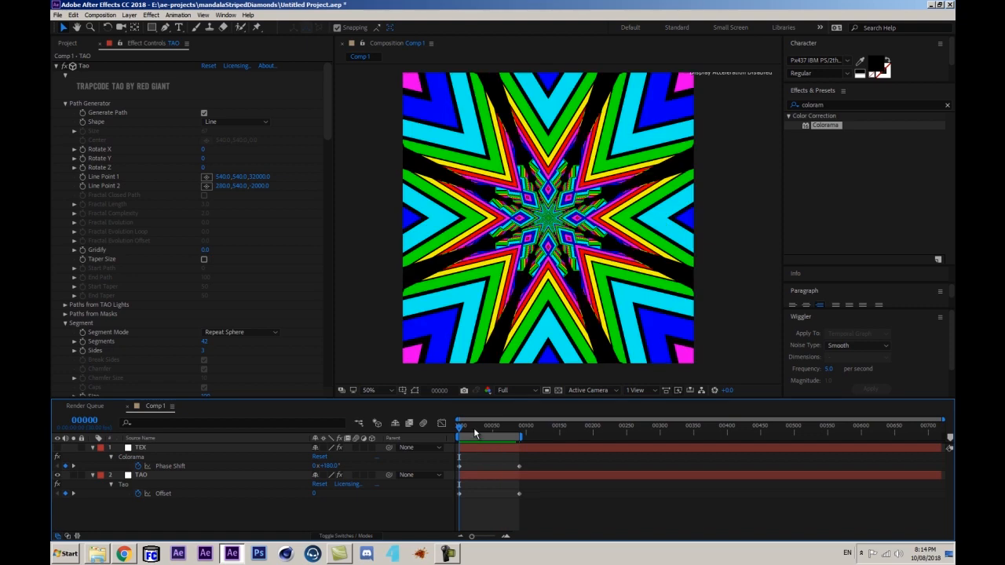
- Time-reverse the two Colorama Phase Shift keyframes on the TEX layer and deselect them
click(428, 466)
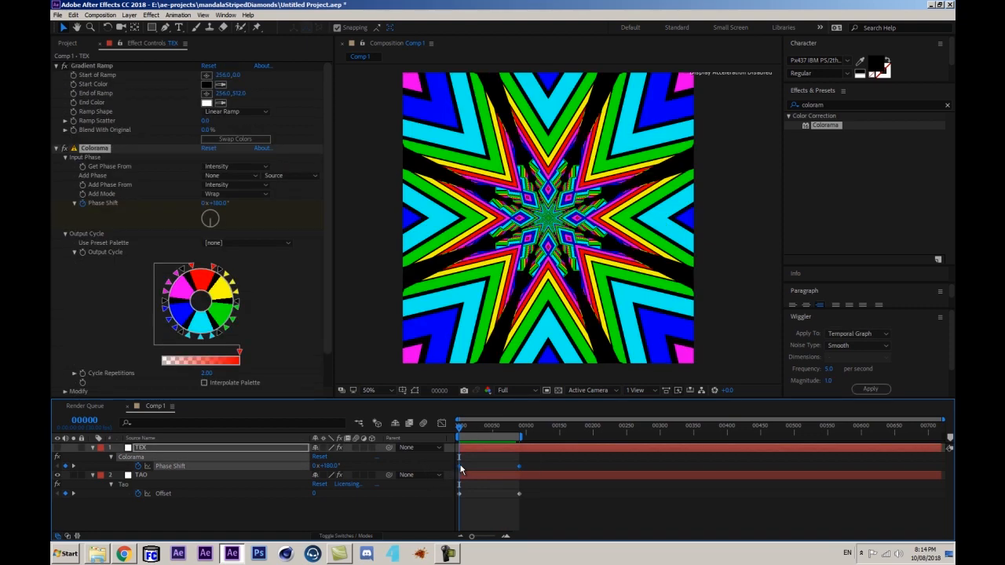
right_click(461, 468)
mouse_move(514, 460)
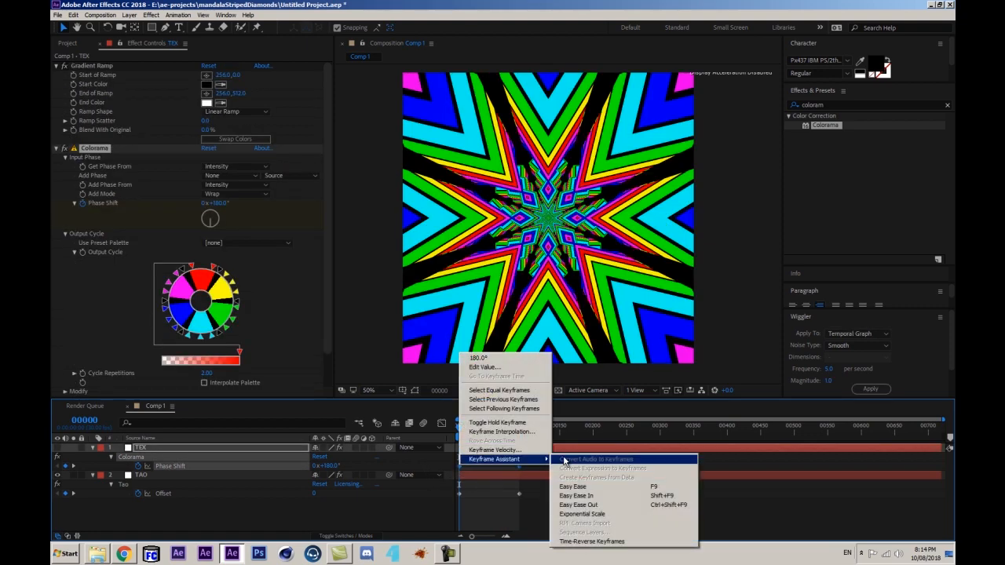
click(597, 542)
click(417, 512)
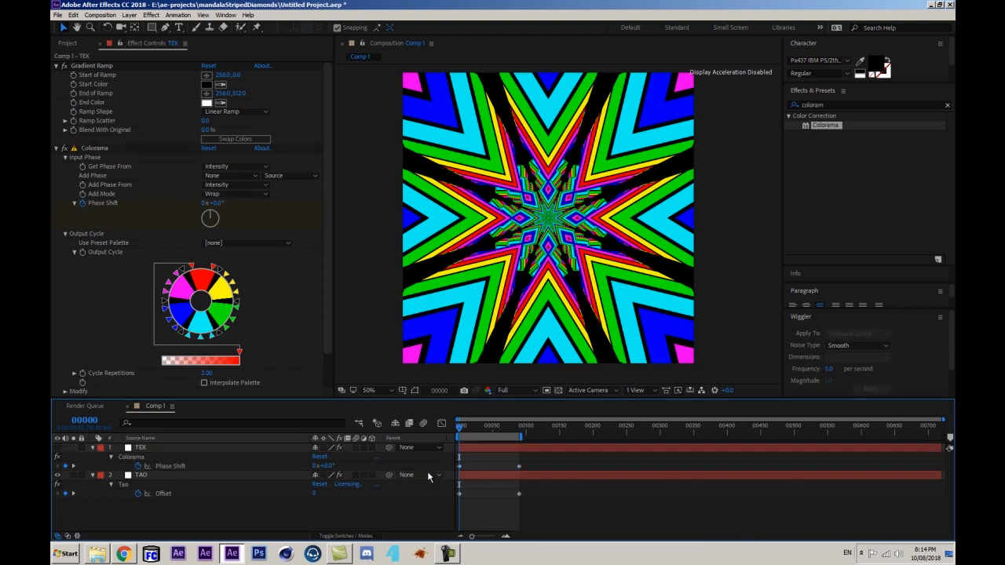
- Preview the loop with the reversed colour flow, stop at frame 62 and collapse the TEX and TAO layers' properties
key(space)
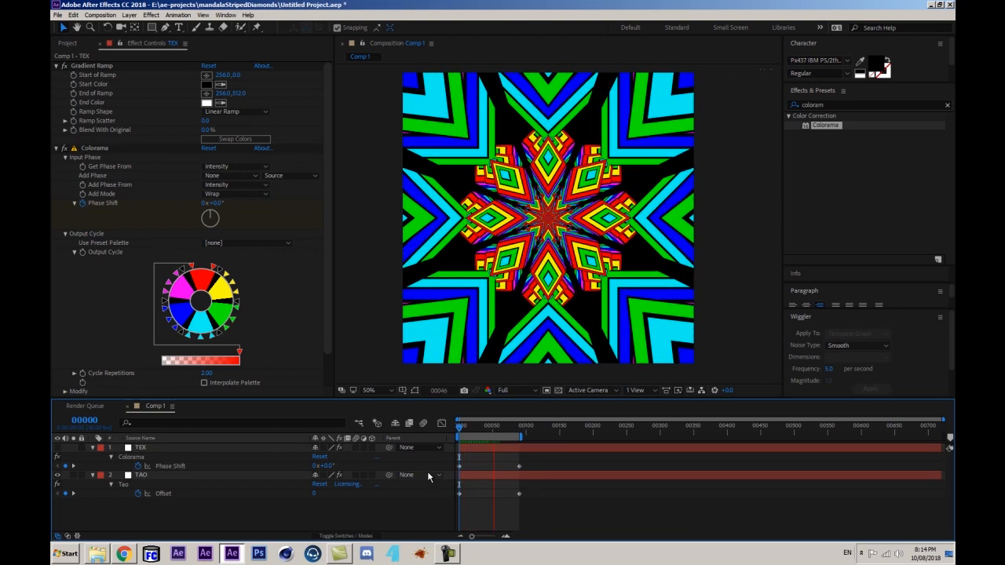
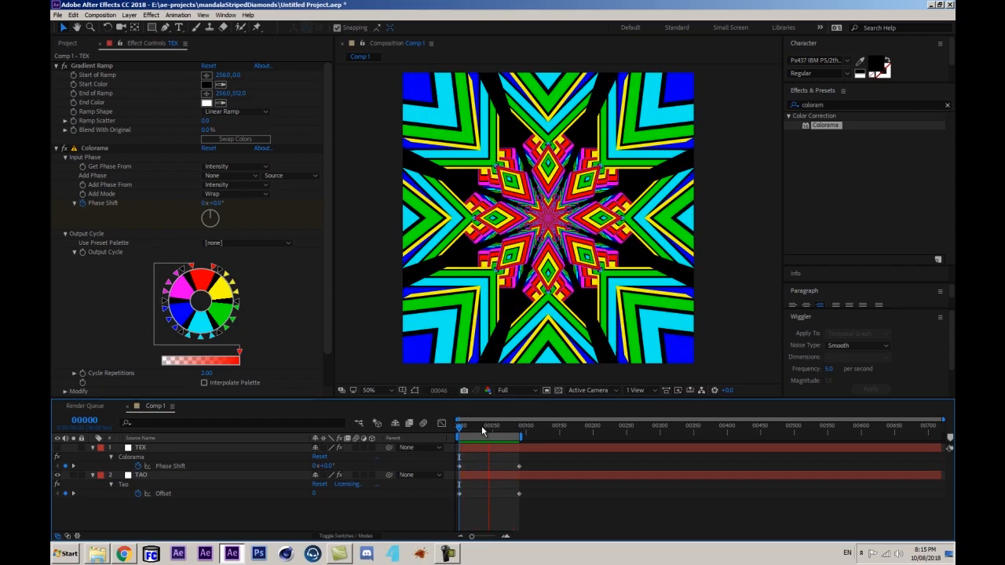
mouse_move(482, 431)
mouse_down()
mouse_move(514, 432)
mouse_move(500, 431)
mouse_up()
click(92, 447)
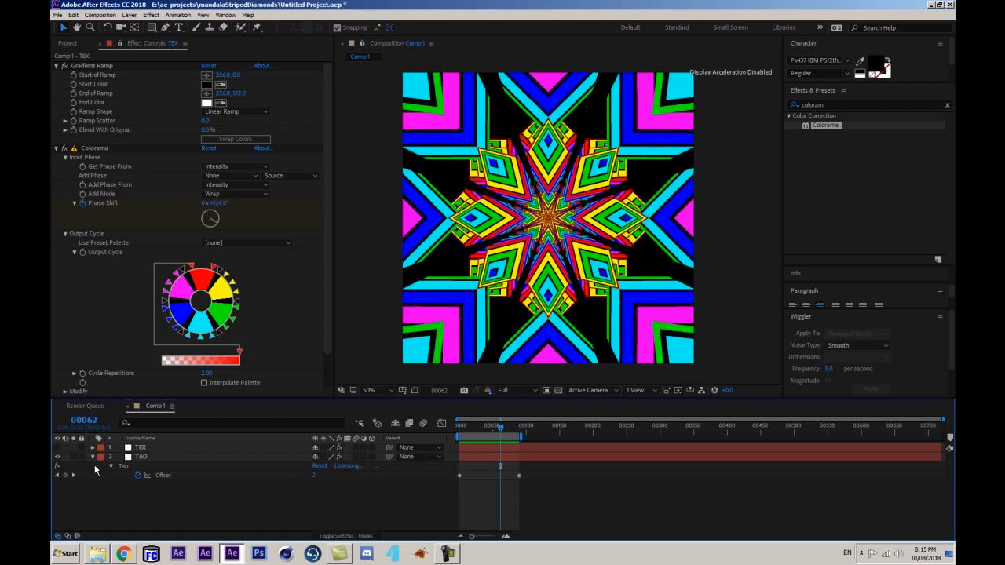
click(93, 456)
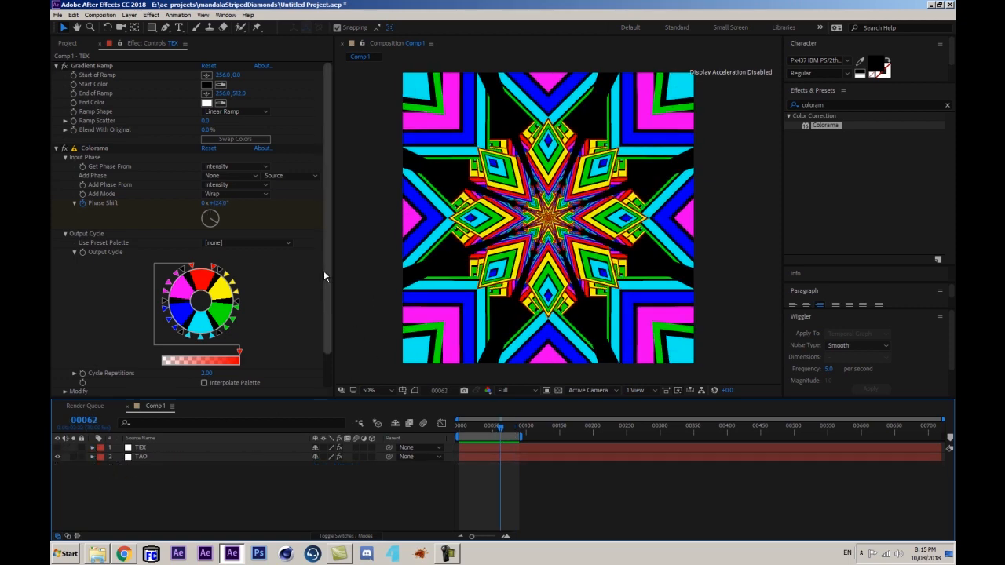
- Set the Second Pass of the TAO layer's Shader to Wireframe with the composition at frame 35
drag(323, 270, 328, 344)
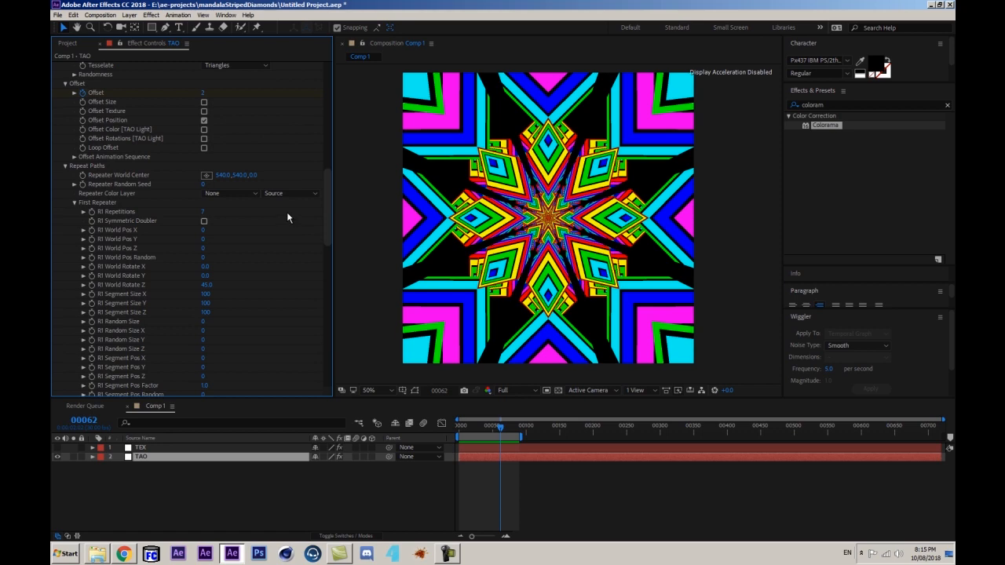
scroll(279, 221, down, 3)
scroll(272, 226, down, 3)
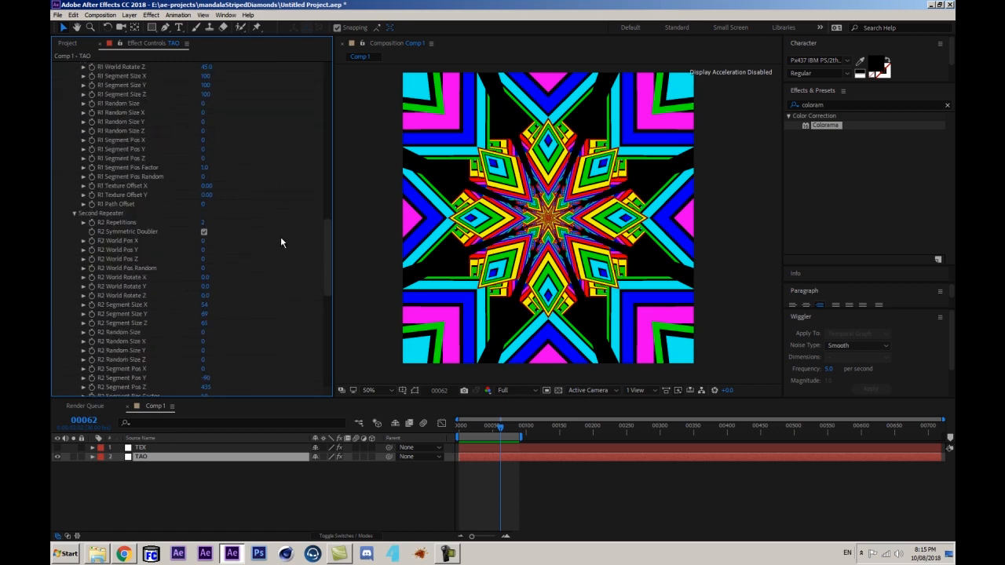
scroll(235, 245, down, 3)
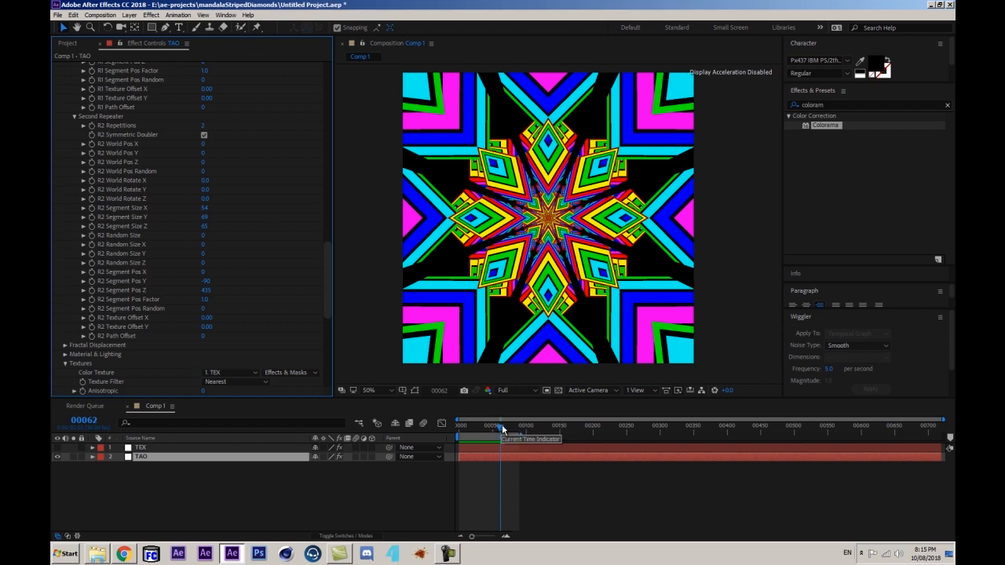
mouse_move(494, 428)
mouse_down()
mouse_move(457, 432)
mouse_move(488, 432)
mouse_up()
scroll(64, 338, down, 9)
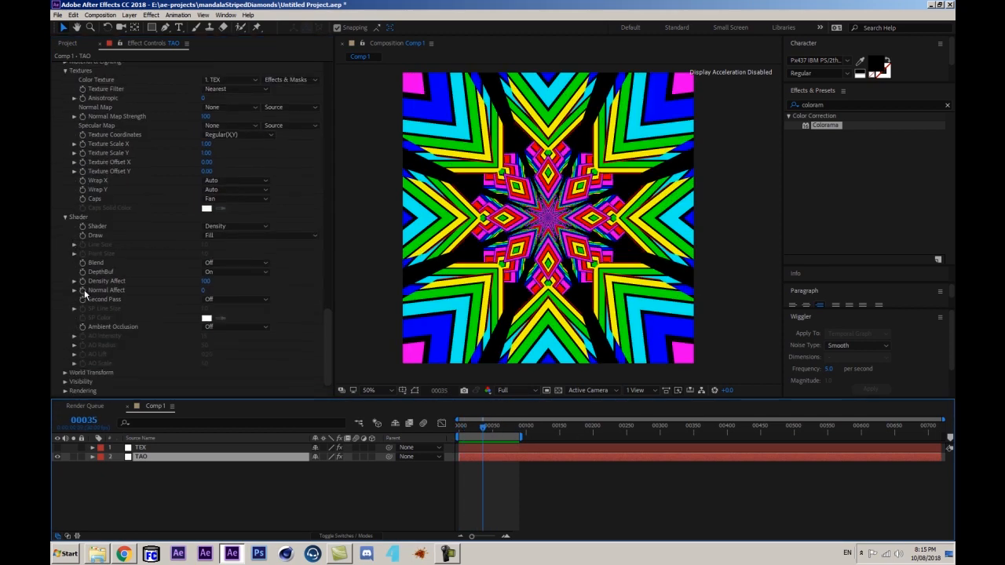
click(227, 299)
click(224, 319)
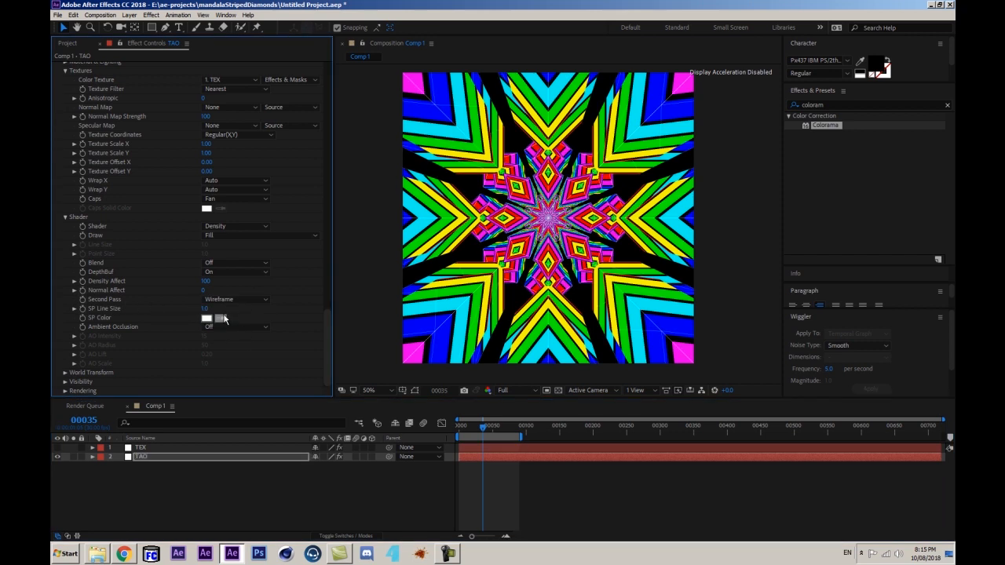
- Set the wireframe's SP Color to pure red and its SP Line Size to 5.0
click(206, 317)
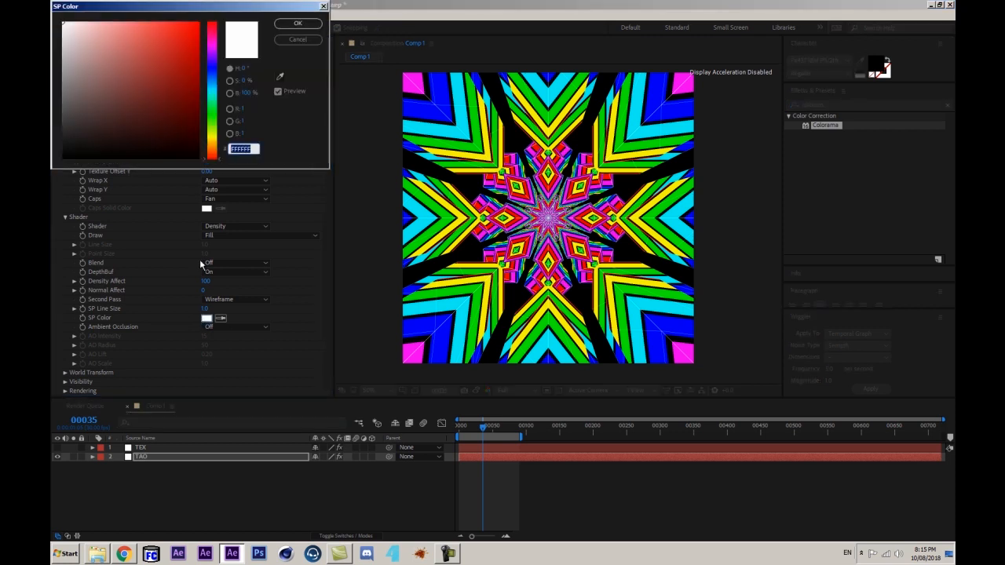
drag(141, 98, 215, 8)
click(297, 23)
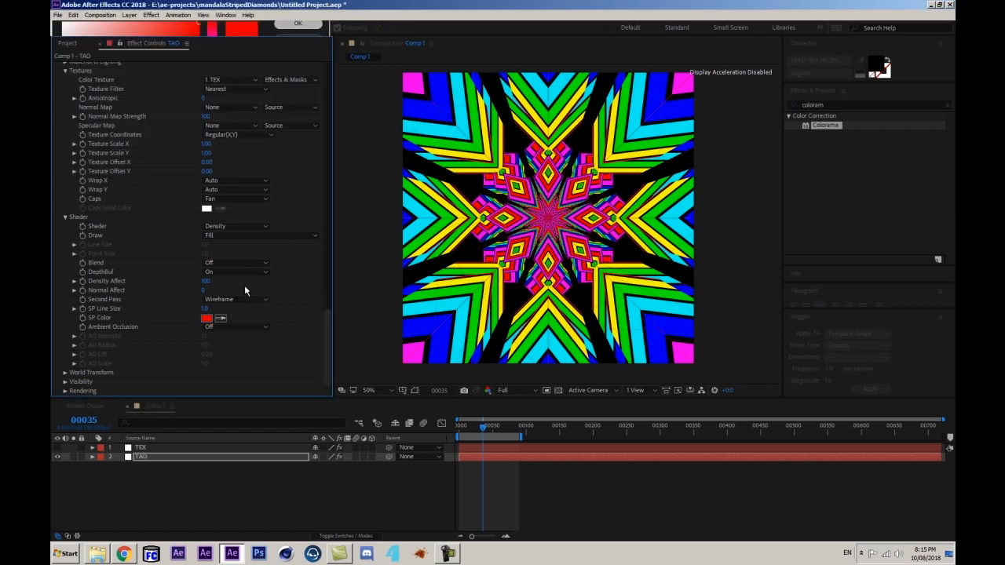
drag(234, 303, 362, 290)
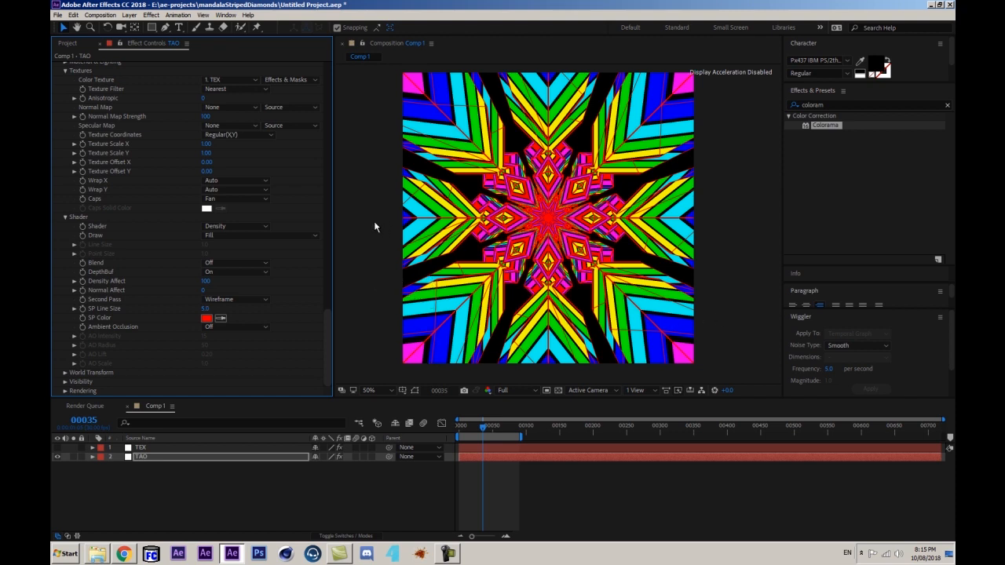
- Change the Tesselate option of the TAO segments to Quads
drag(326, 336, 306, 161)
scroll(272, 210, up, 2)
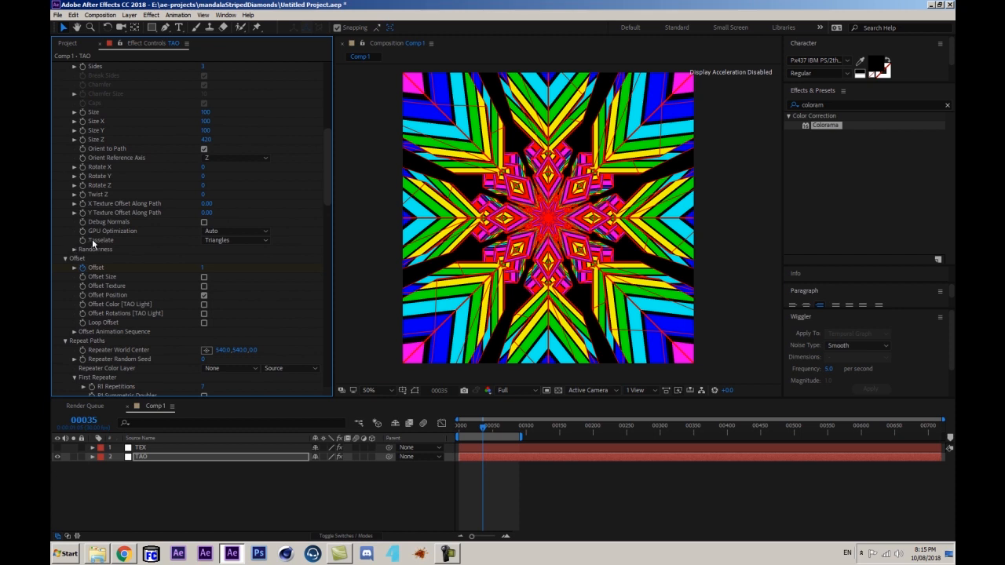
scroll(92, 244, up, 3)
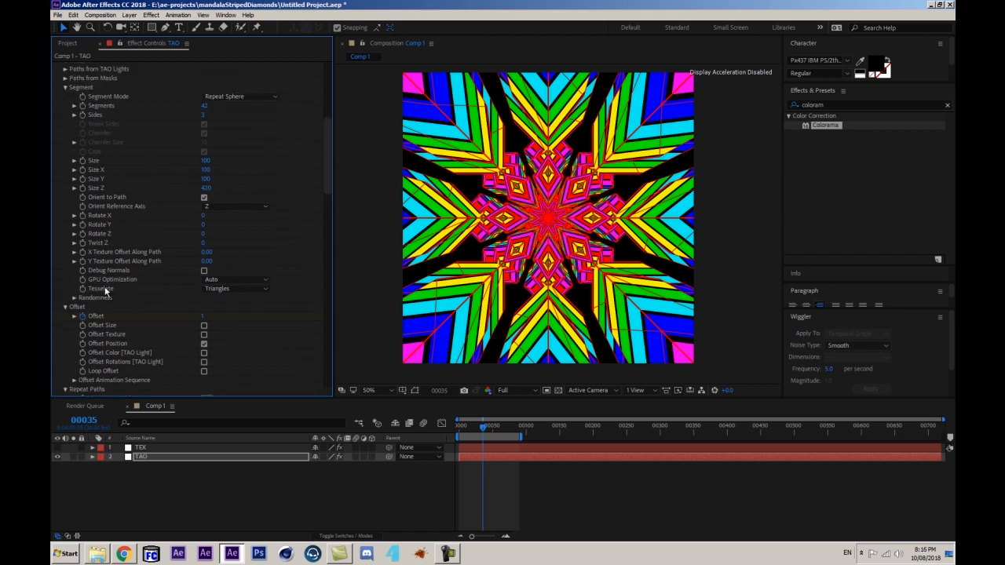
click(249, 287)
click(212, 308)
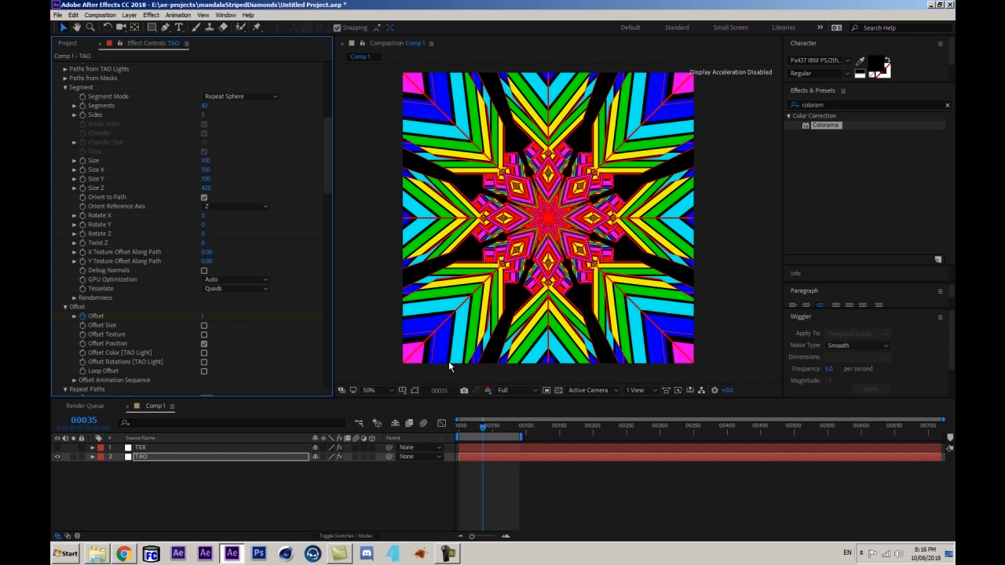
- Preview the loop with the red wireframe from frame 0 and stop at frame 48
drag(471, 427, 452, 434)
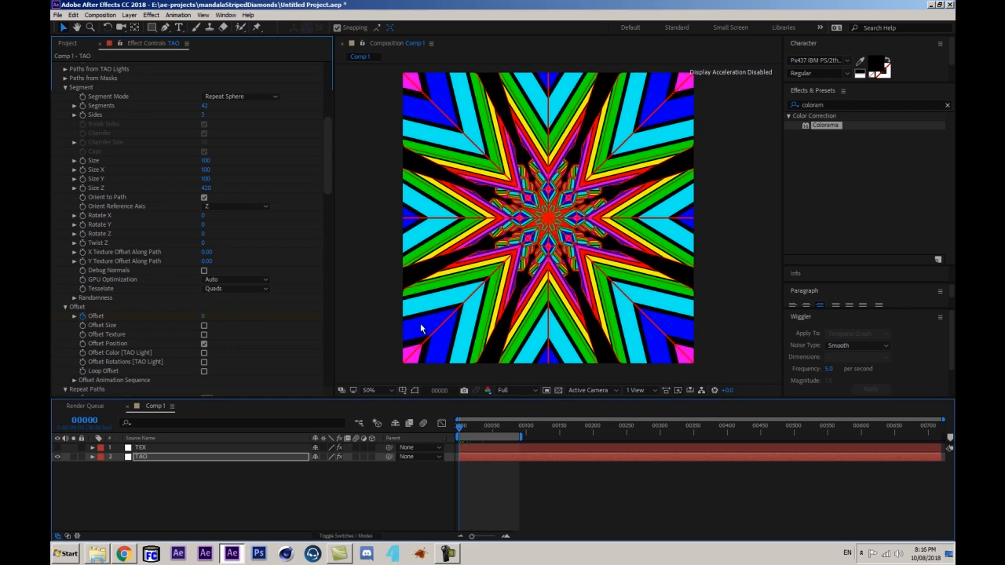
key(space)
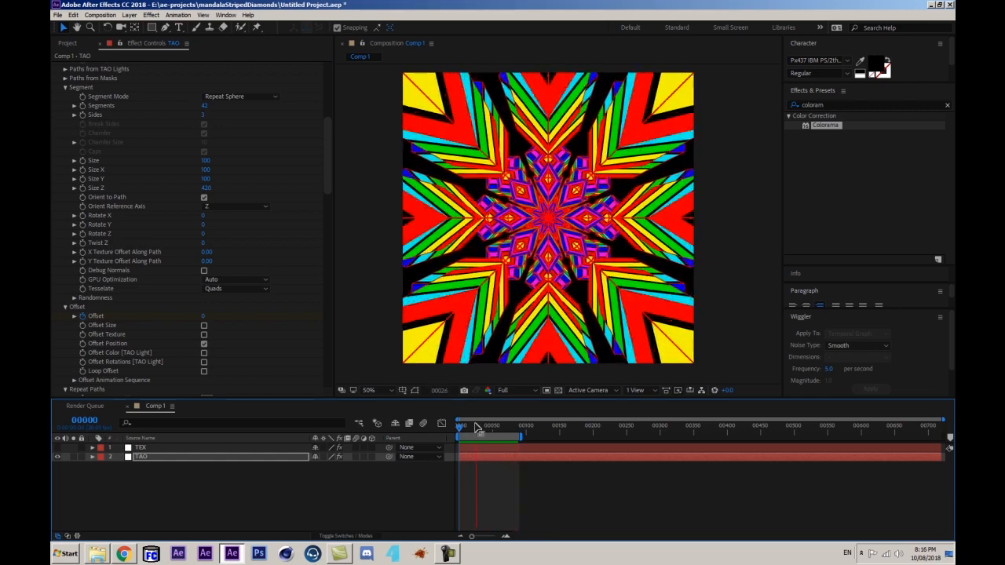
key(space)
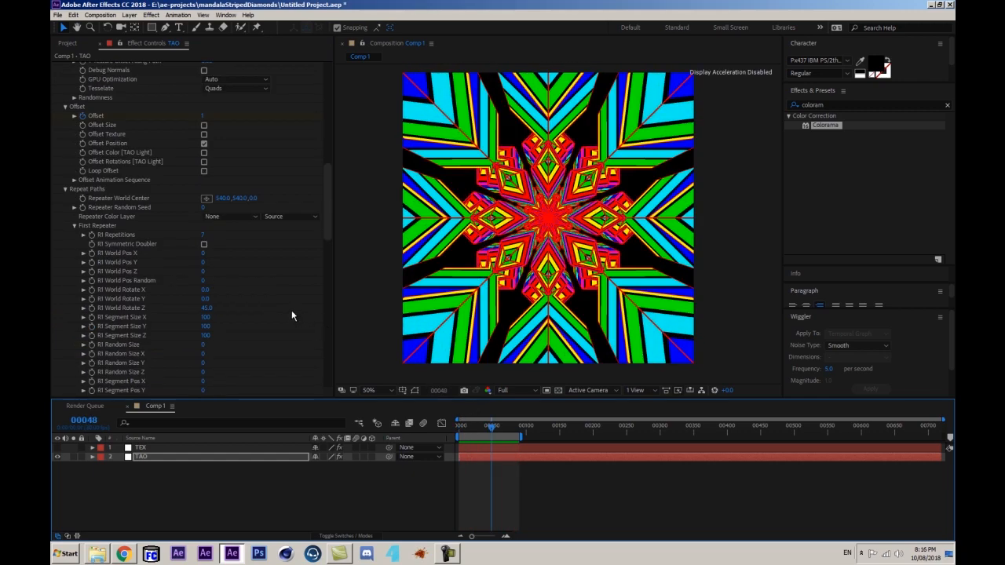
- Enable keyframing for the TAO effect's SP Color at frame 0 and reveal the layer's keyframed properties
scroll(291, 311, down, 5)
drag(485, 425, 415, 432)
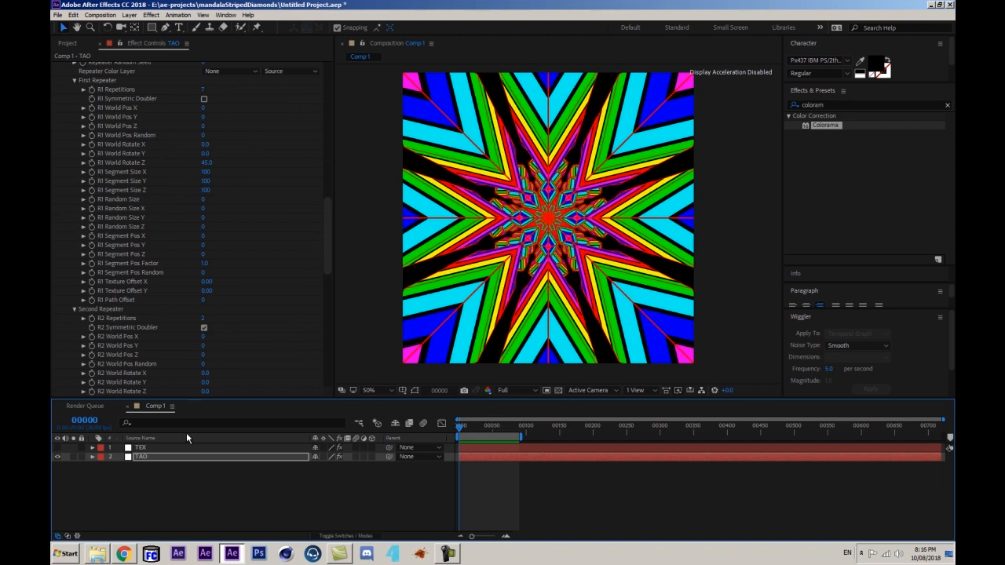
drag(327, 235, 79, 306)
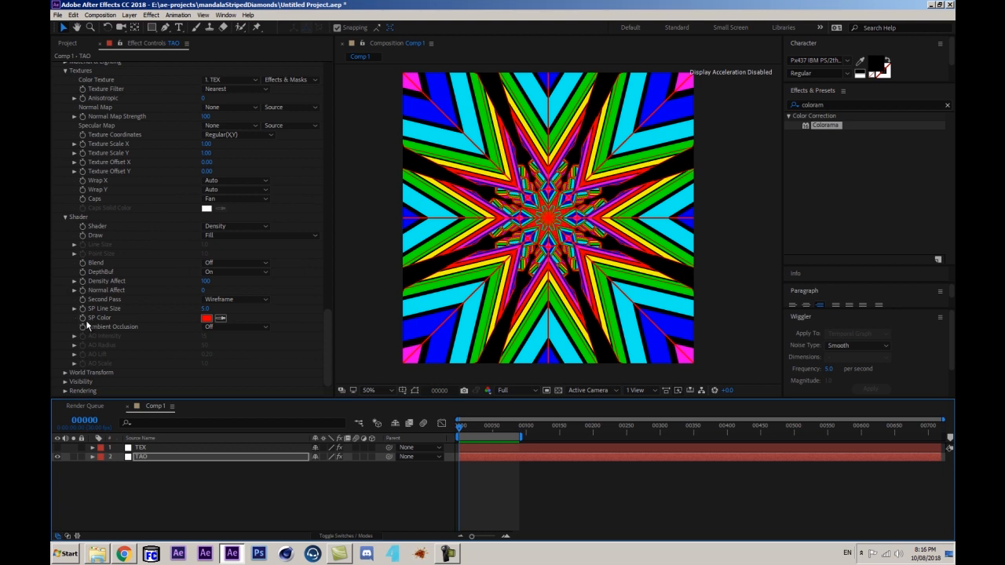
click(84, 316)
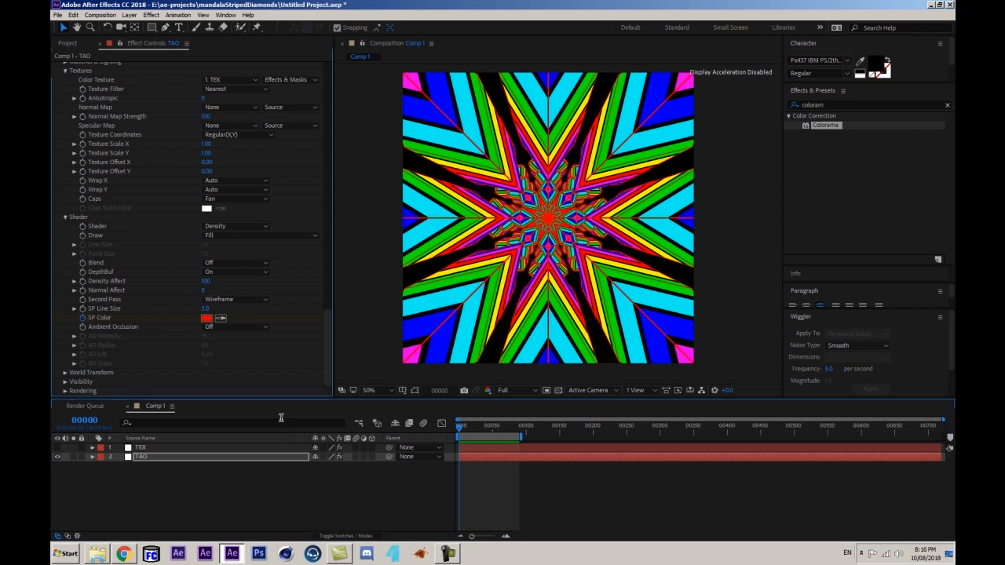
key(u)
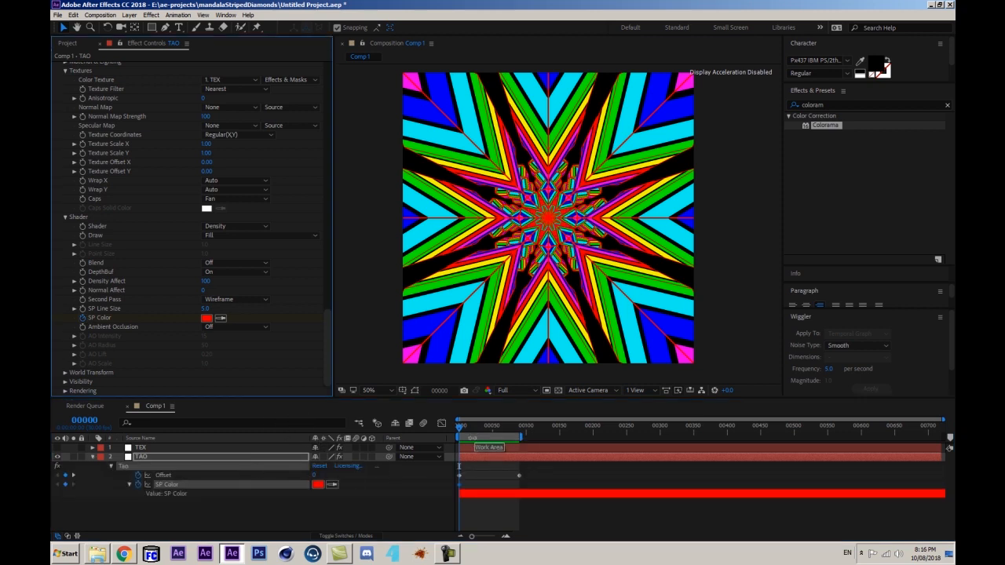
- Add a yellow SP Color keyframe (FFF000) at frame 10
key(space)
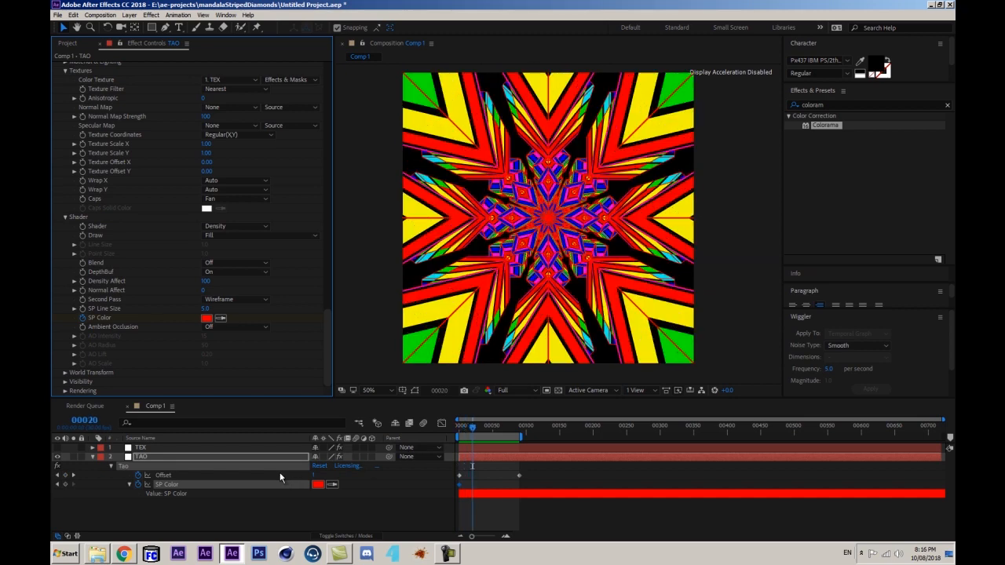
click(205, 319)
click(214, 142)
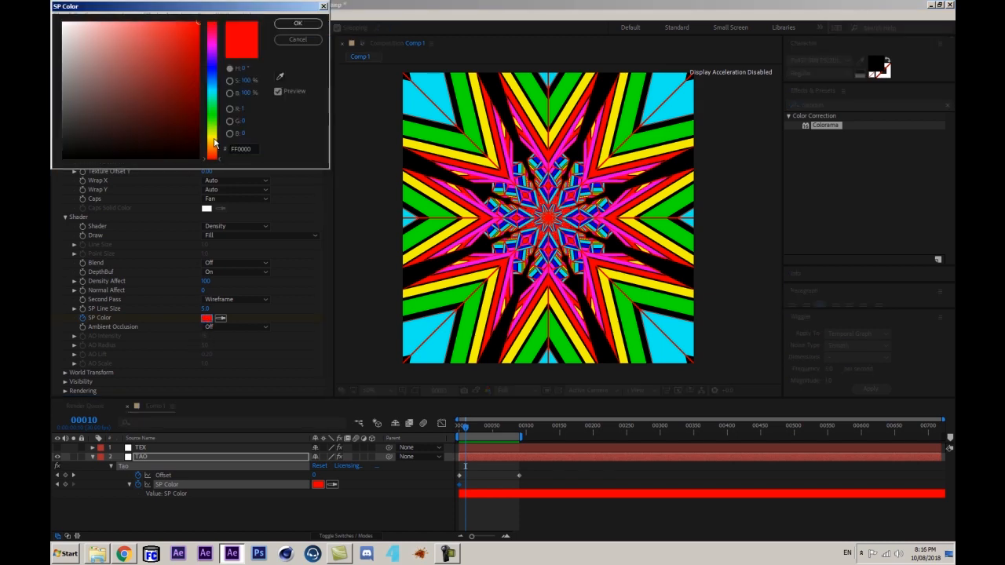
drag(214, 142, 214, 136)
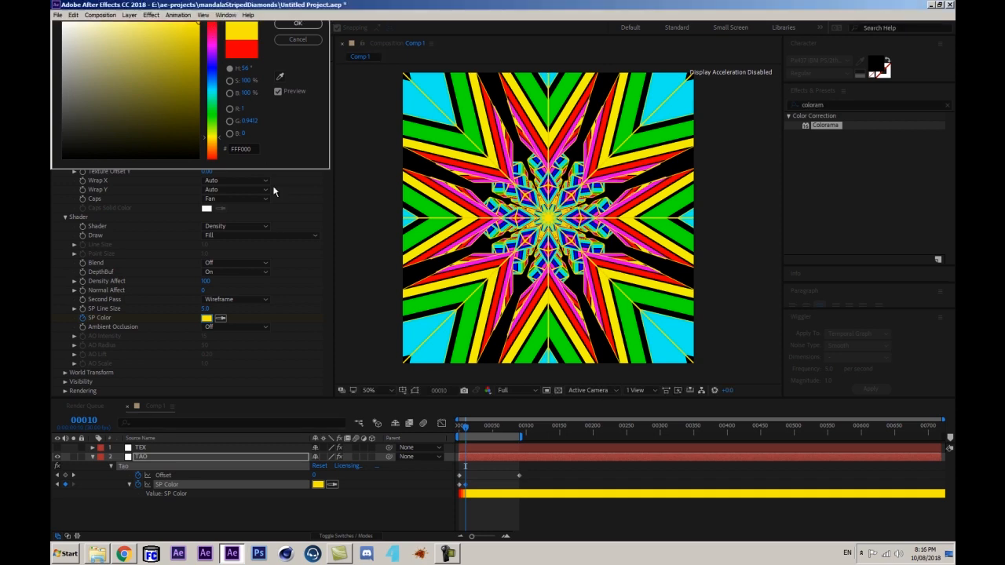
key(Return)
- Add a green SP Color keyframe (00FF18) at frame 20
key(shift+Page_Down)
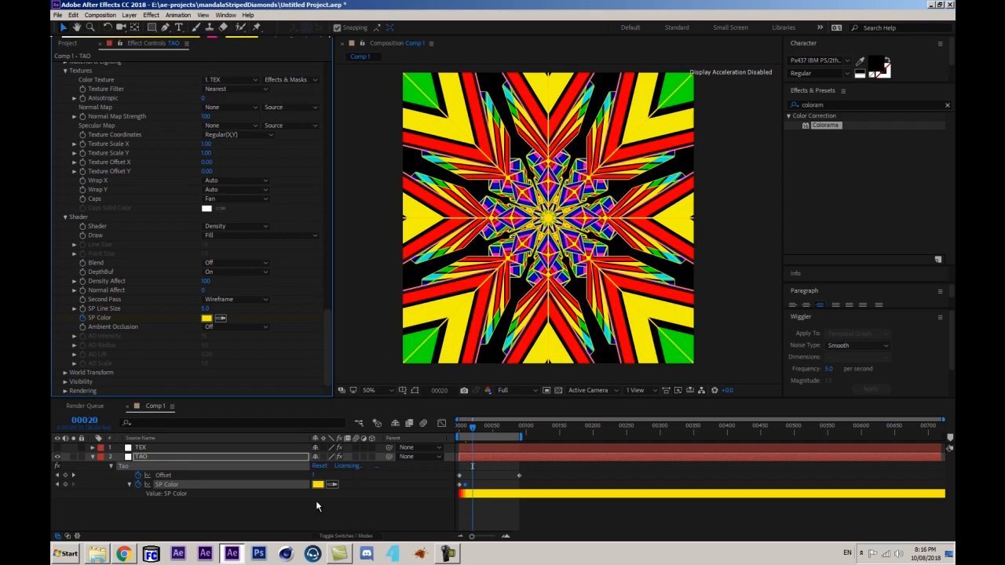
click(316, 485)
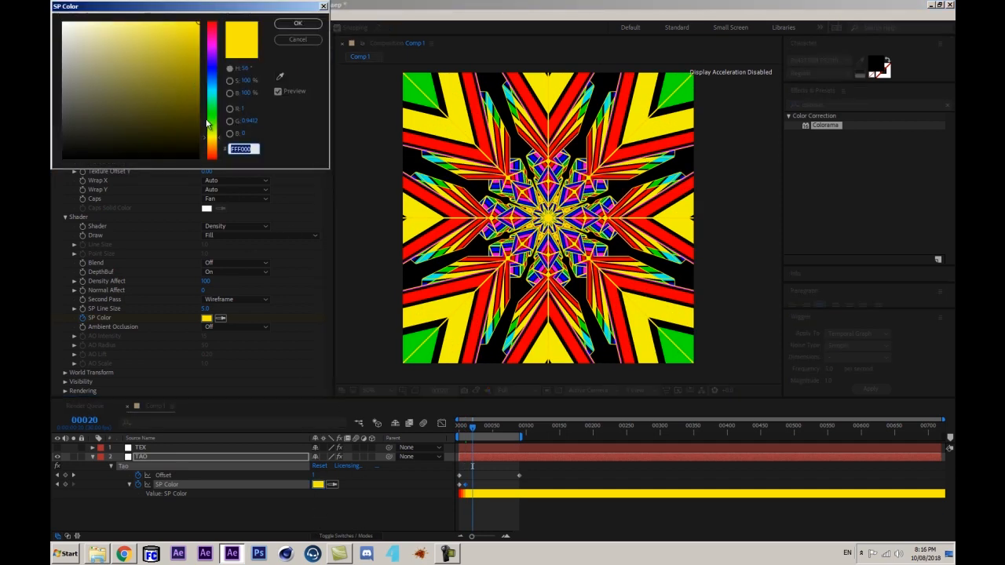
drag(207, 123, 215, 113)
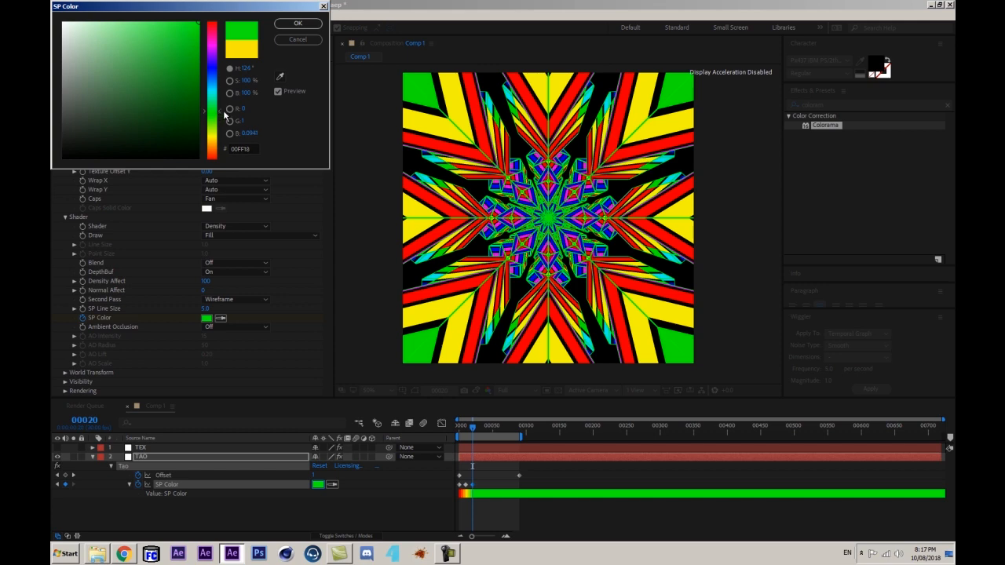
click(297, 23)
- Add a cyan SP Color keyframe (00EAFF) at frame 30
key(shift+Page_Down)
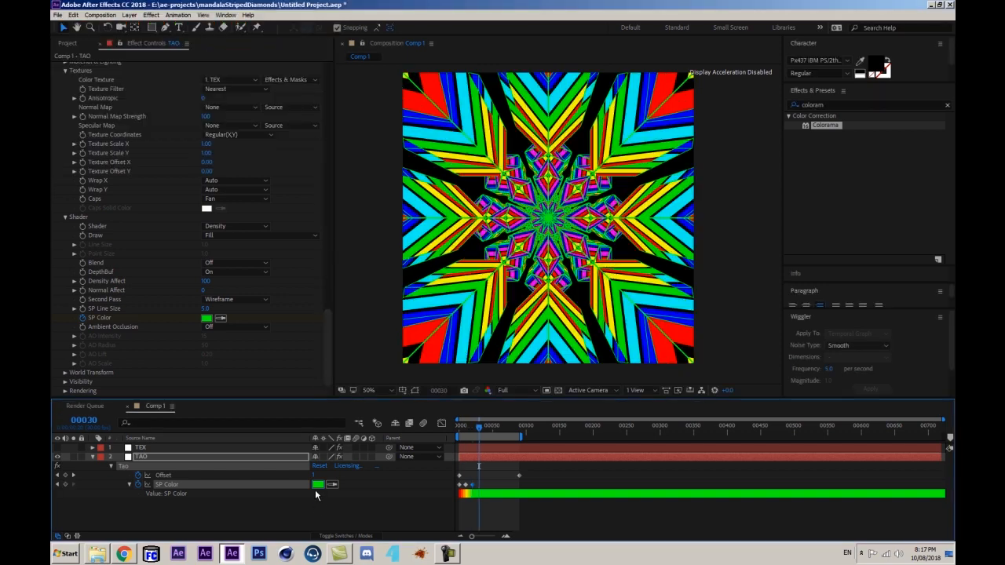
click(318, 488)
drag(212, 96, 213, 88)
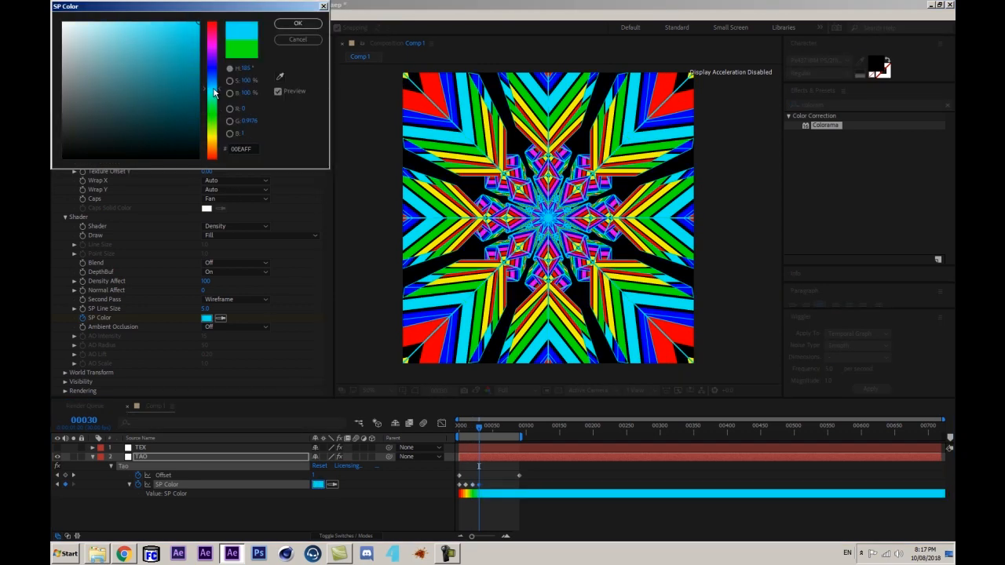
key(Return)
- Add a violet-blue SP Color keyframe (2A00FF) at frame 40
key(shift+Page_Down)
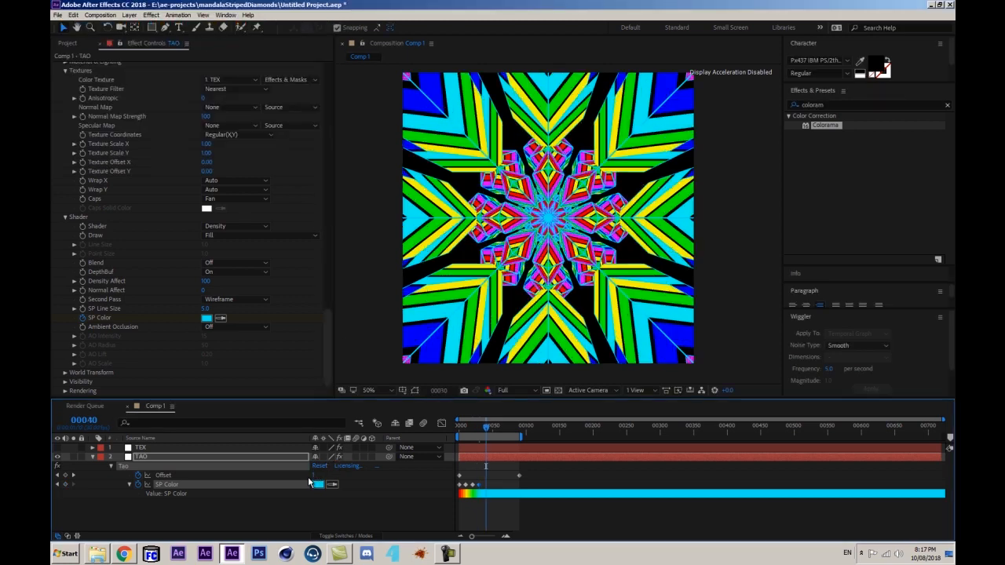
click(317, 488)
click(213, 67)
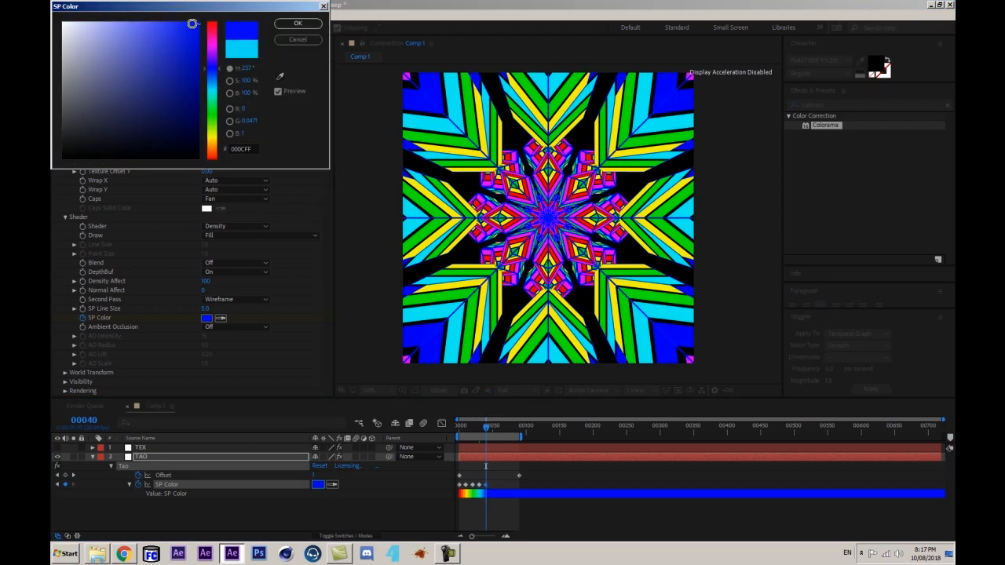
click(217, 60)
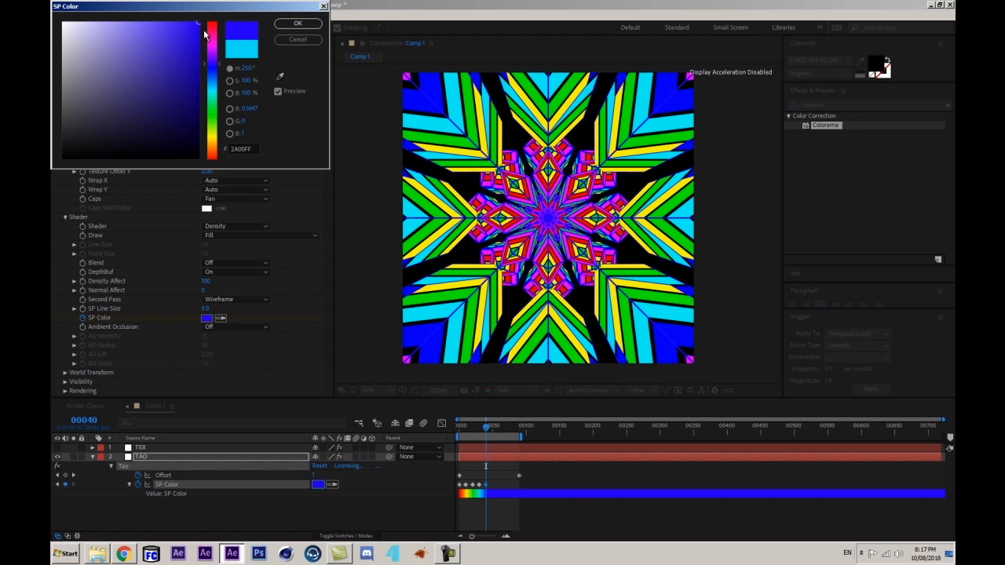
click(285, 201)
- Add a magenta SP Color keyframe (F600FF) at frame 50
key(shift+Page_Down)
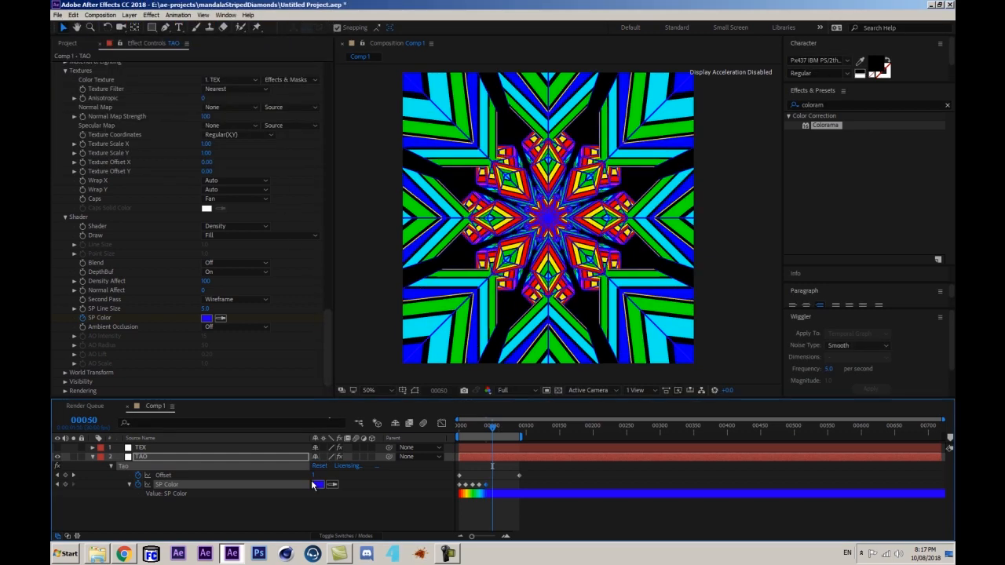
click(317, 484)
click(217, 49)
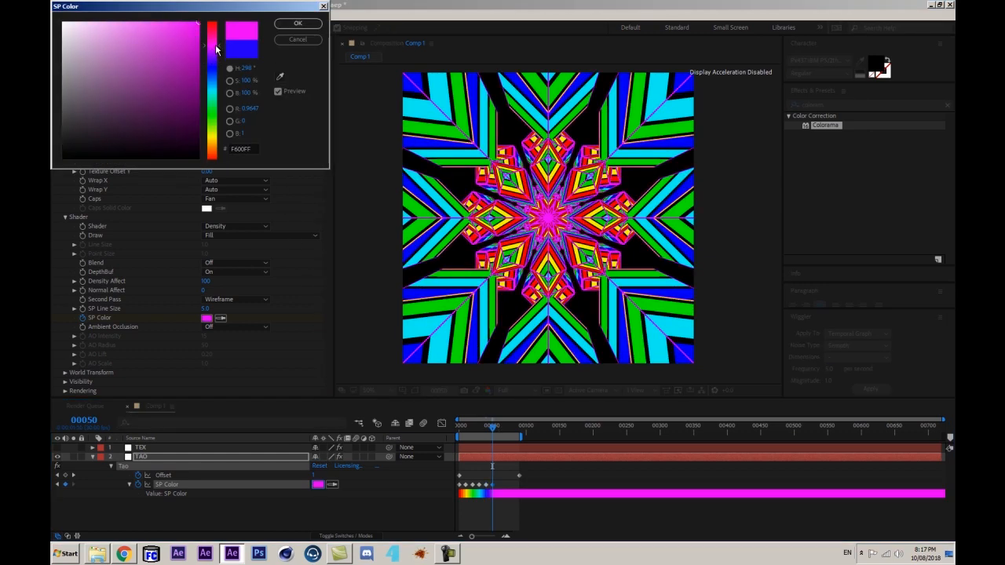
click(315, 172)
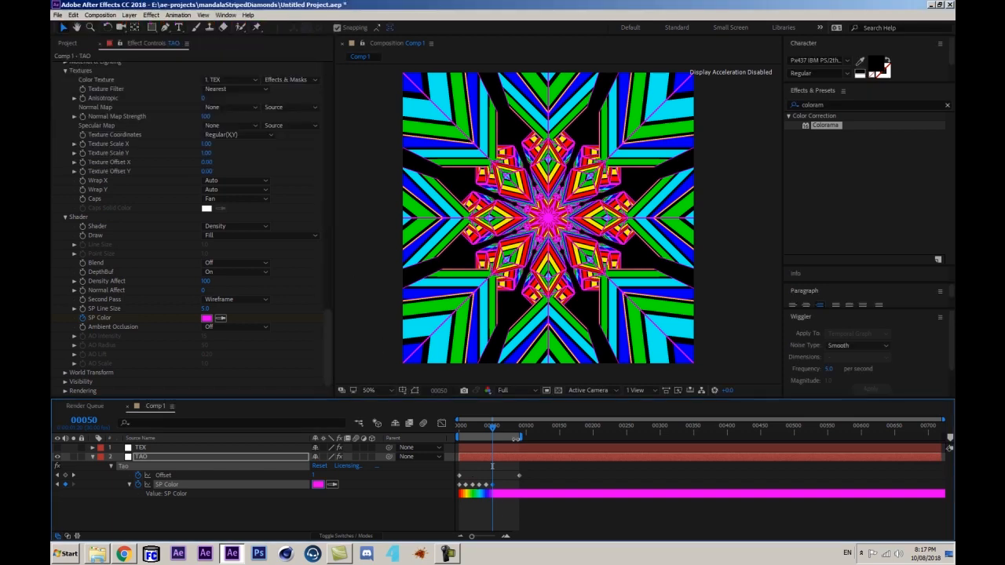
- Stretch the SP Color keyframes evenly over the loop and copy the first red keyframe to frame 90
click(518, 429)
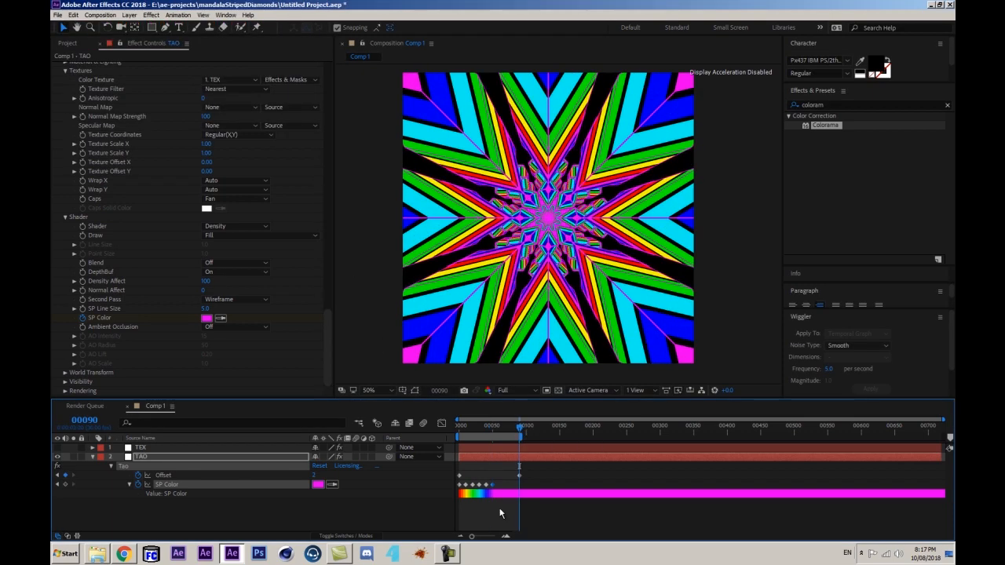
drag(505, 487, 438, 492)
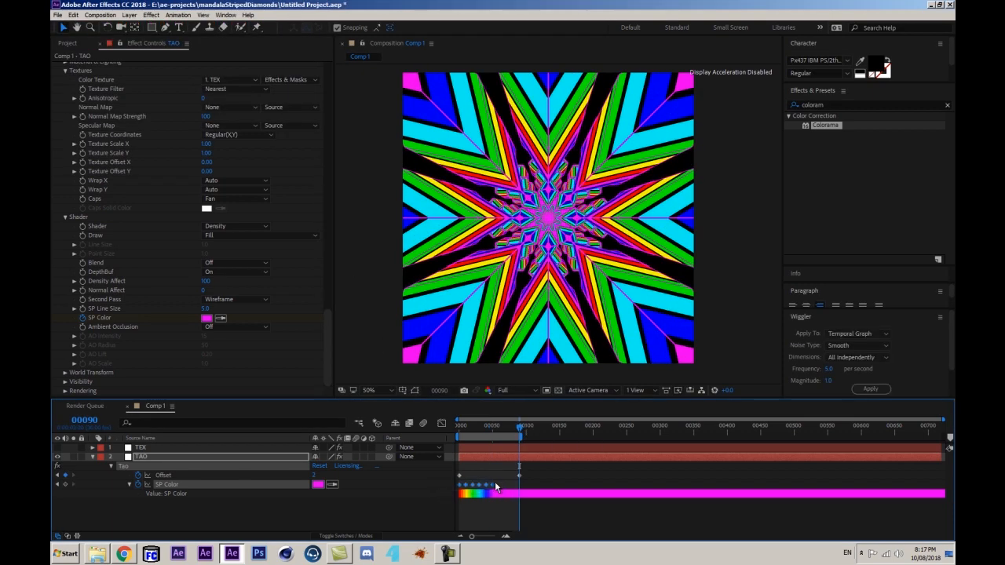
mouse_move(499, 485)
mouse_down()
mouse_move(518, 485)
mouse_move(509, 488)
mouse_up()
click(463, 489)
key(ctrl+v)
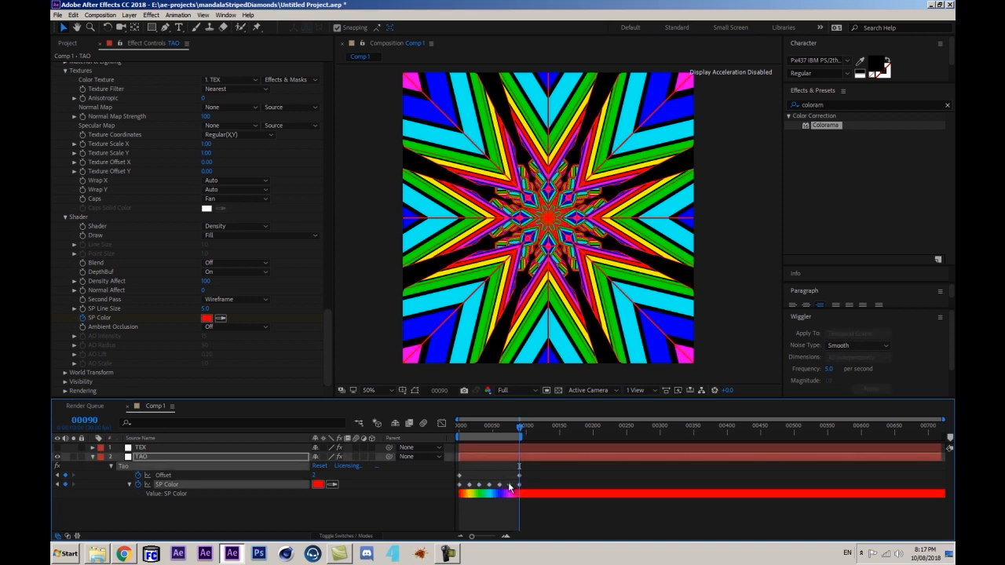
- Preview the looping tunnel with its colour-cycling wireframe outline
click(438, 494)
key(space)
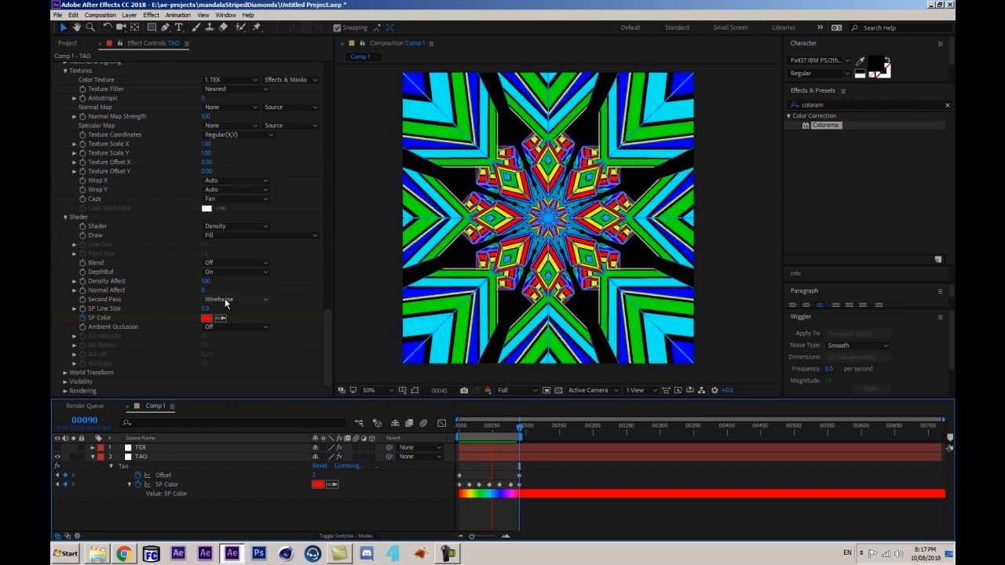
key(space)
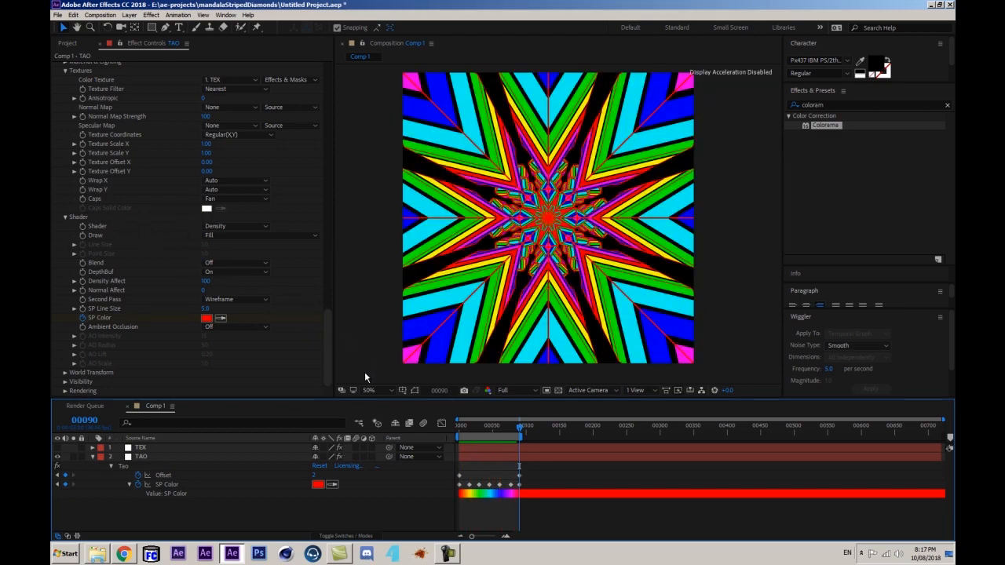
- At frame 36, try a value of 2 for Texture Scale X and for Texture Scale Y
drag(327, 339, 328, 307)
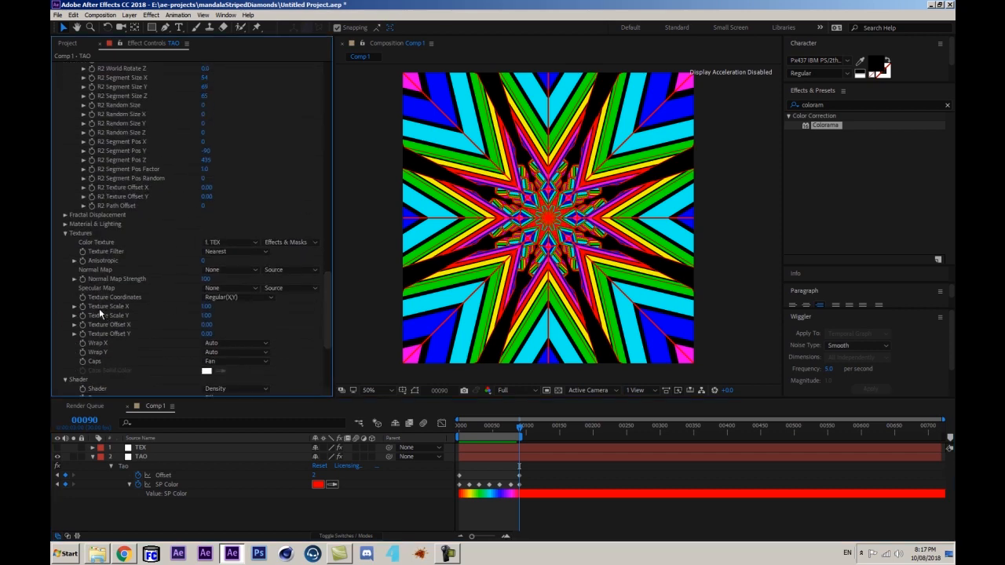
drag(514, 430, 483, 433)
click(205, 306)
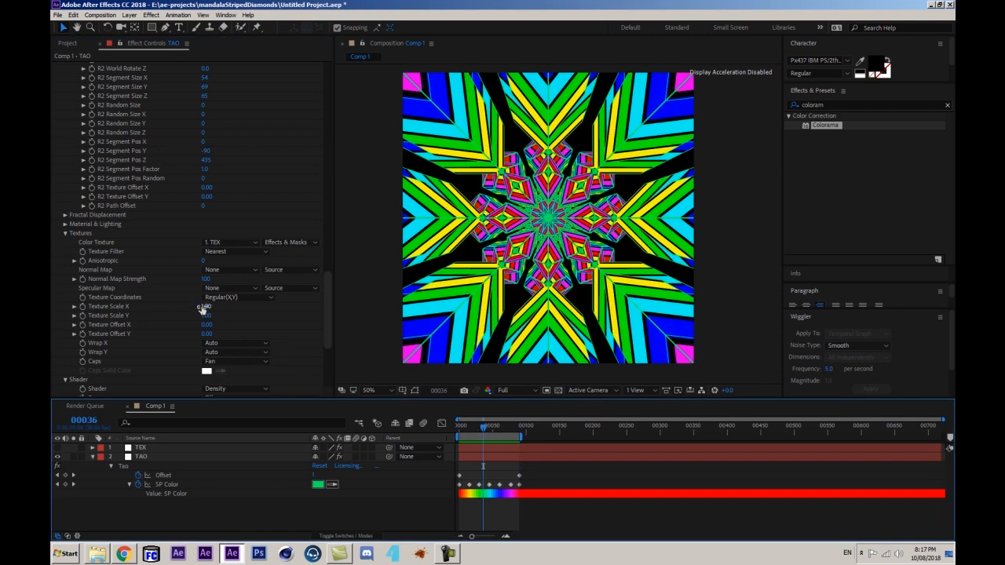
key(Return)
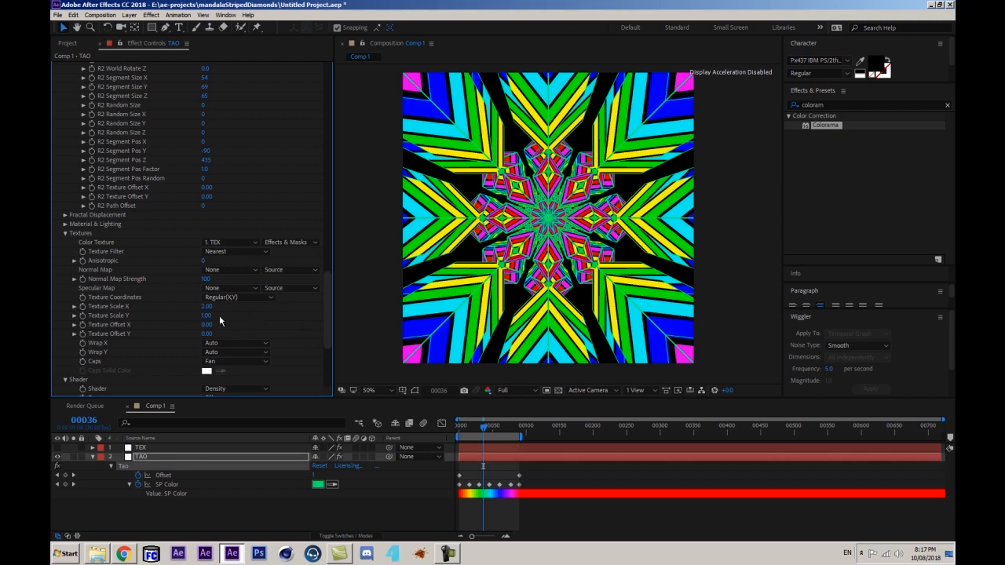
click(210, 315)
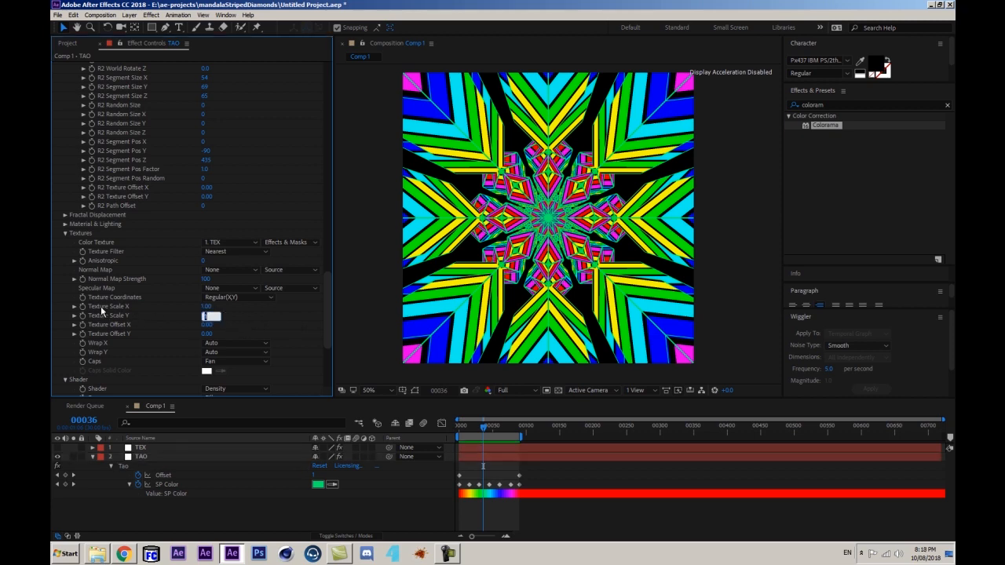
text(2)
key(Return)
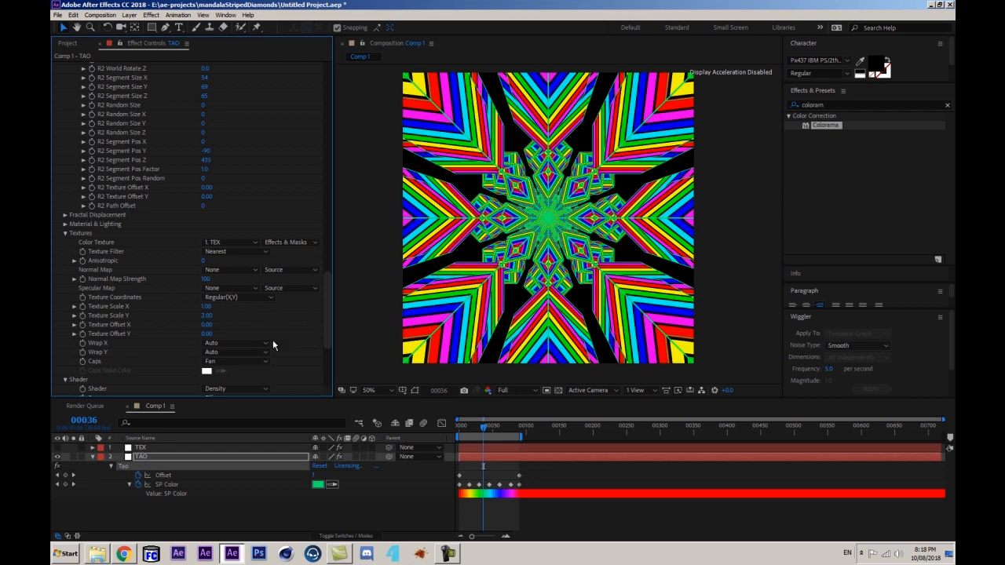
- Set Texture Scale Y to 0.5 and preview the loop from frame 0
click(217, 314)
text(0.5)
key(Return)
click(470, 423)
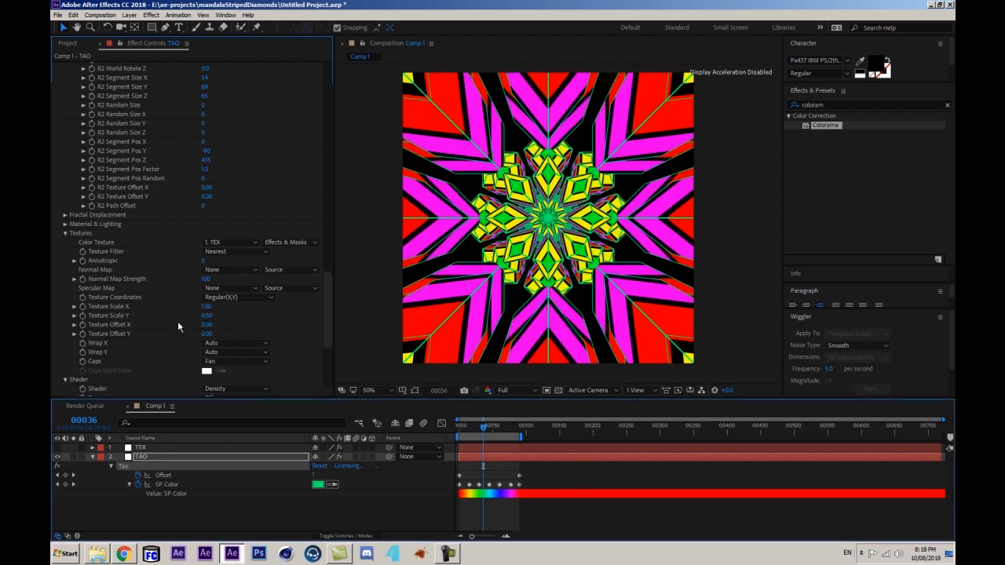
drag(482, 430, 458, 430)
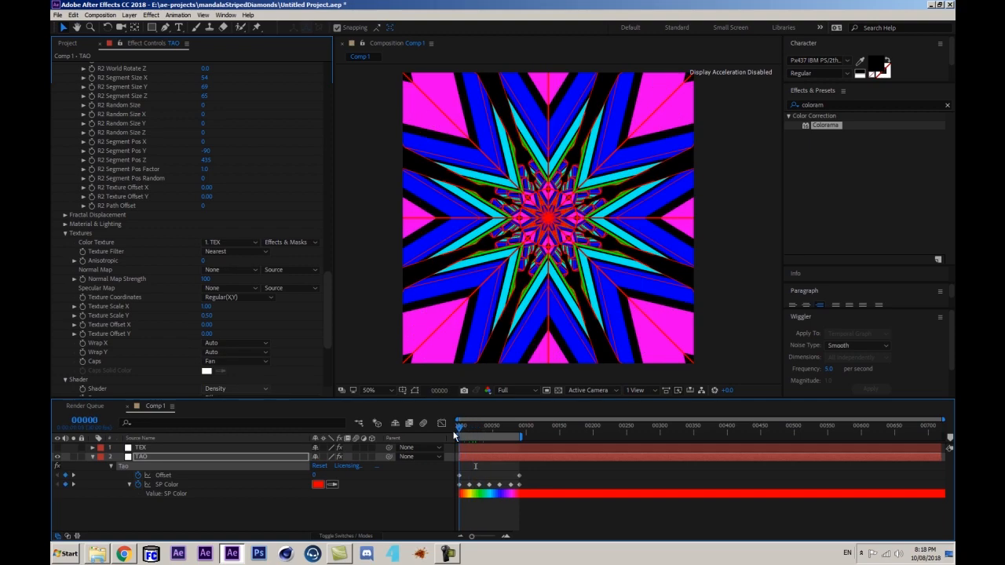
key(space)
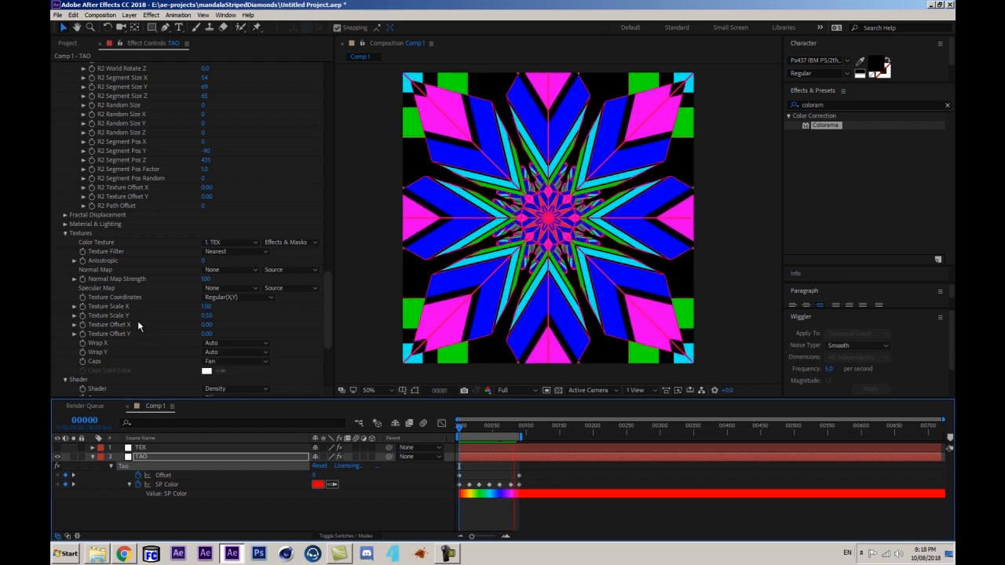
key(space)
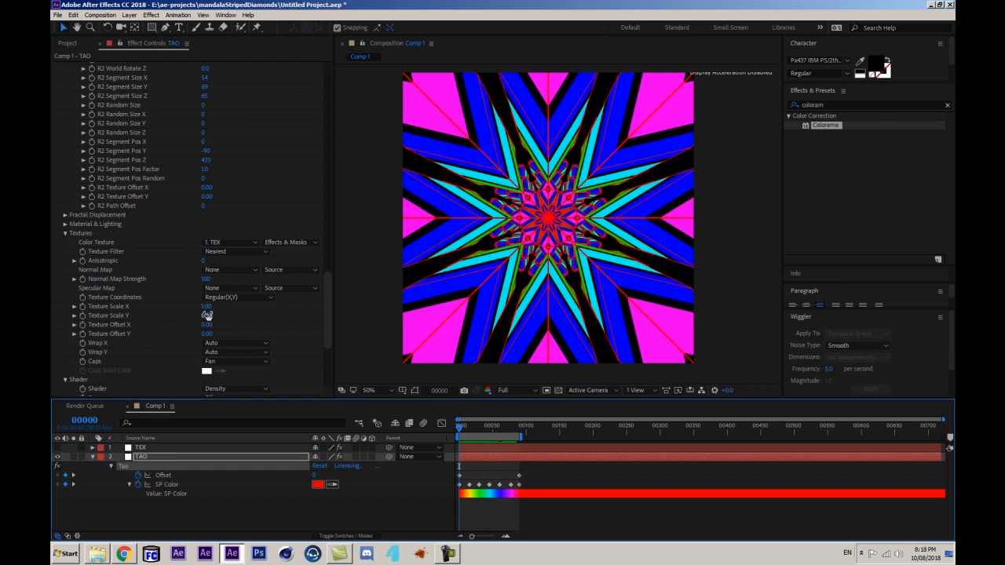
- Restore Texture Scale Y to 1
click(207, 316)
text(1)
key(Return)
- Try rotating the Tao segments about Y and Z, setting the segment's Rotate Z to 30
scroll(249, 182, up, 15)
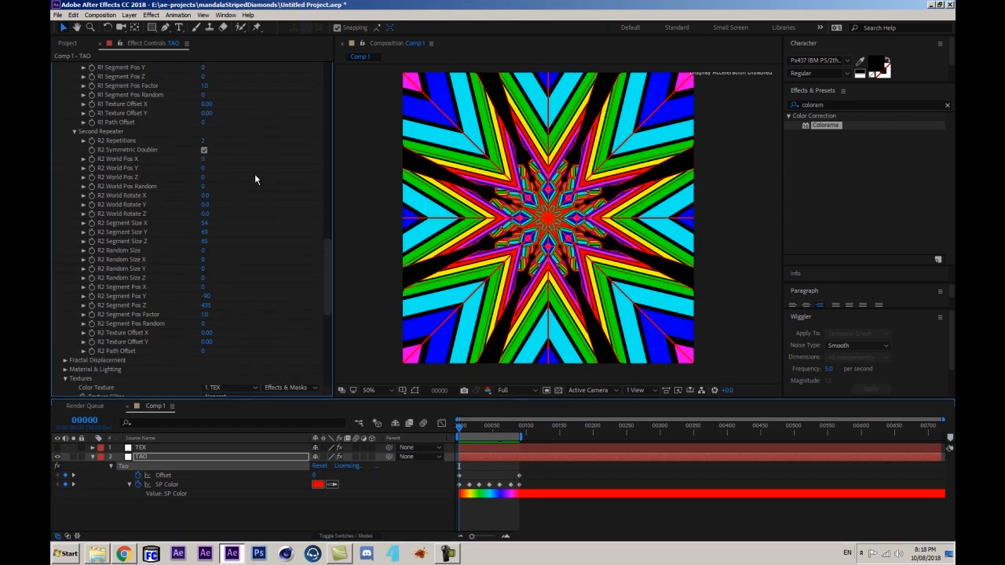
scroll(239, 185, up, 3)
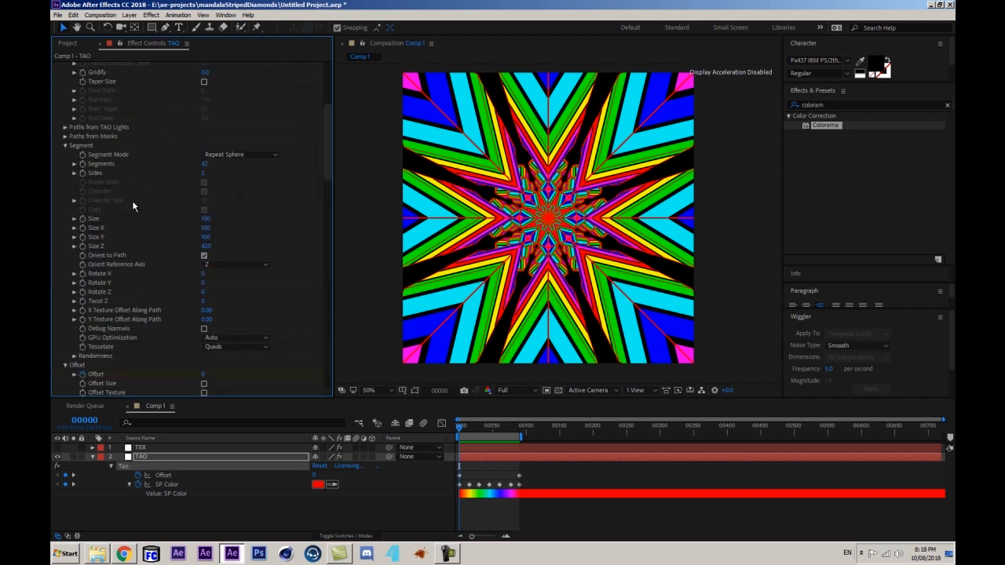
click(65, 146)
scroll(64, 221, up, 3)
click(65, 227)
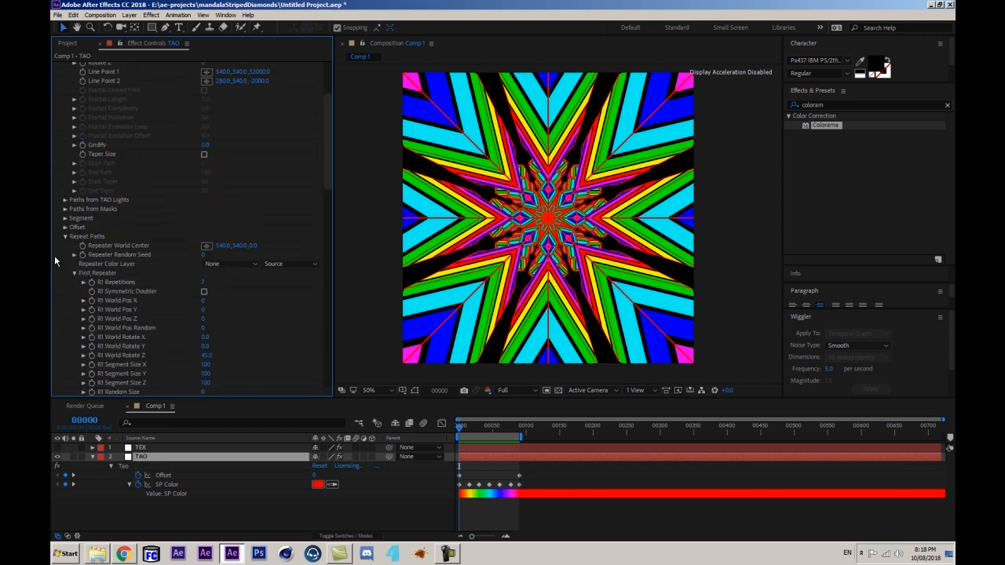
click(65, 218)
scroll(61, 226, down, 4)
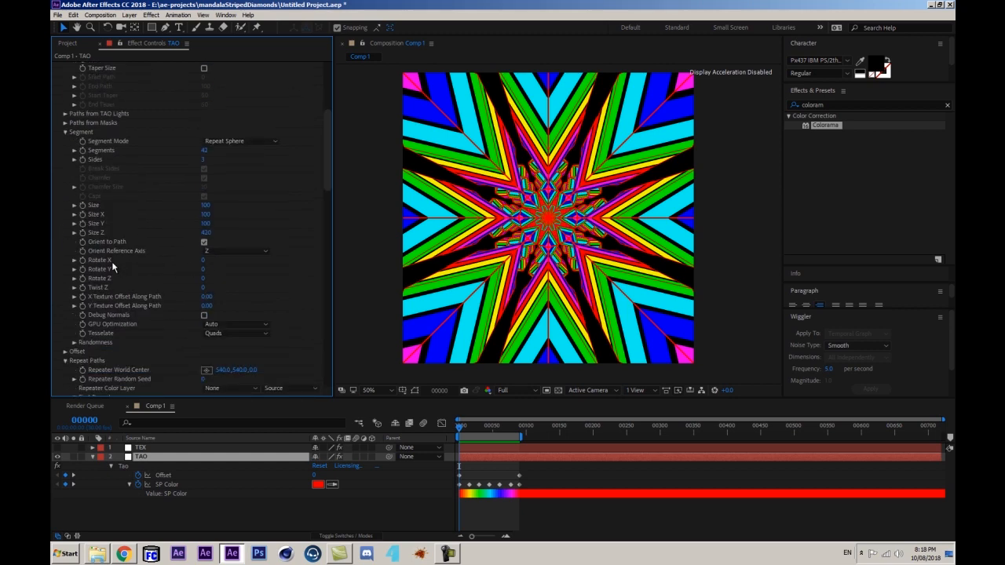
mouse_move(203, 260)
mouse_down()
mouse_move(198, 270)
mouse_move(213, 273)
mouse_up()
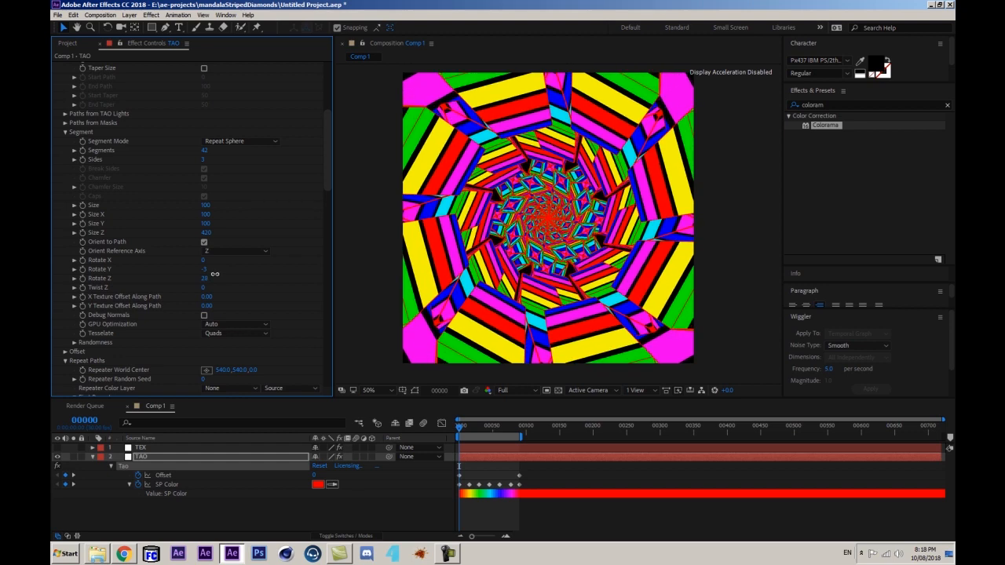
click(204, 278)
text(30)
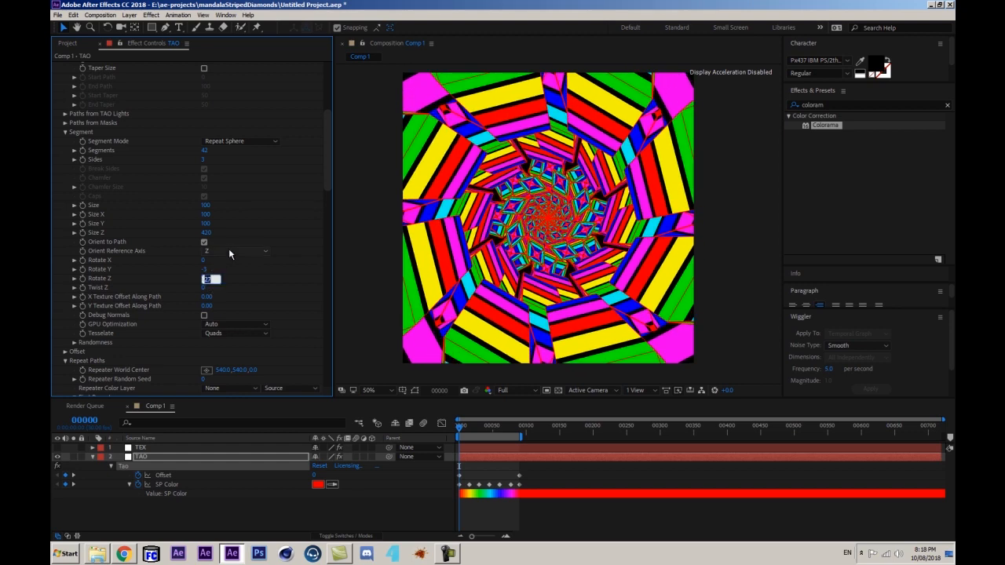
key(Return)
- Reset the segment's Rotate Z and Rotate Y to 0 and try a Rotate X of -30
click(203, 277)
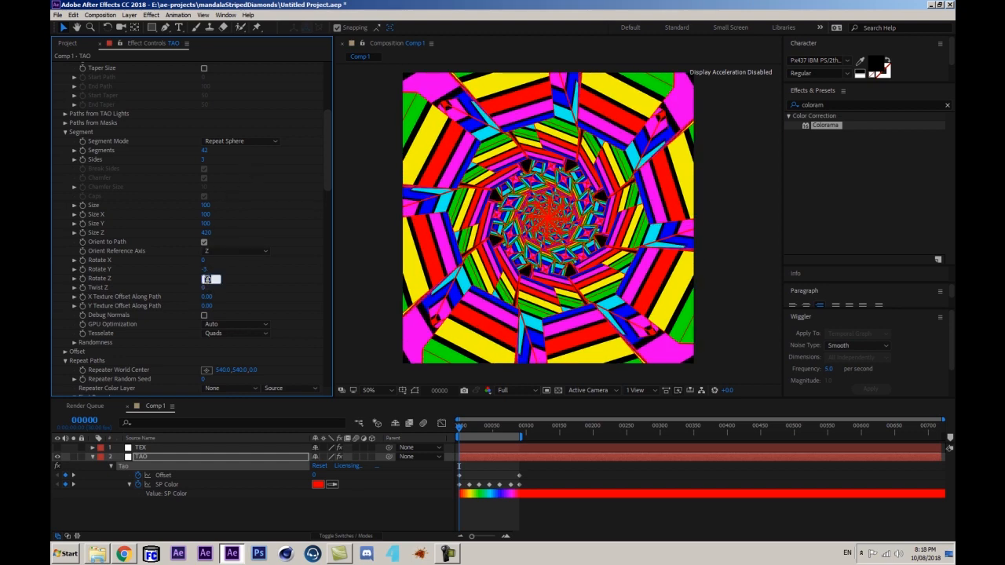
text(0)
click(204, 270)
text(0)
click(202, 261)
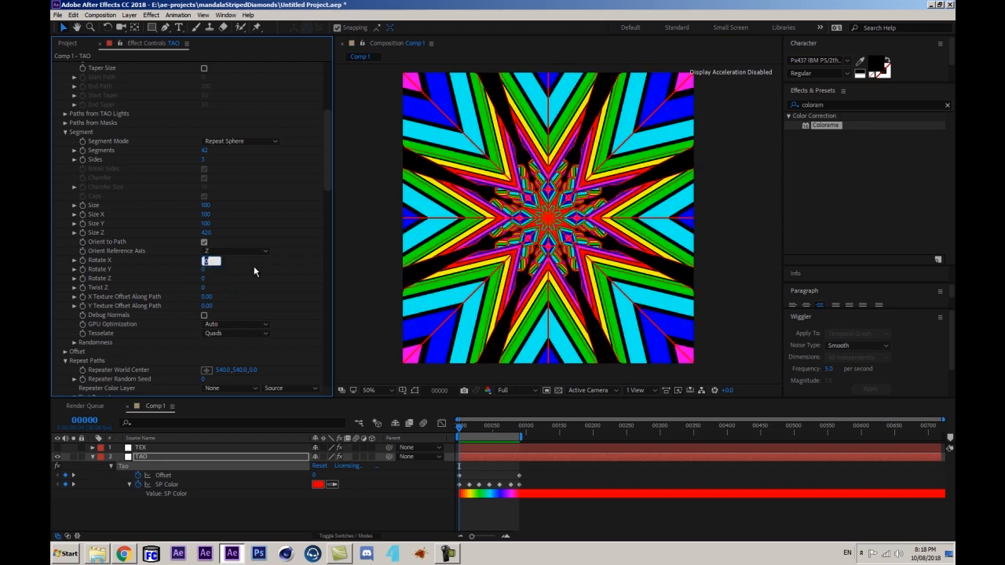
text(-30)
key(Return)
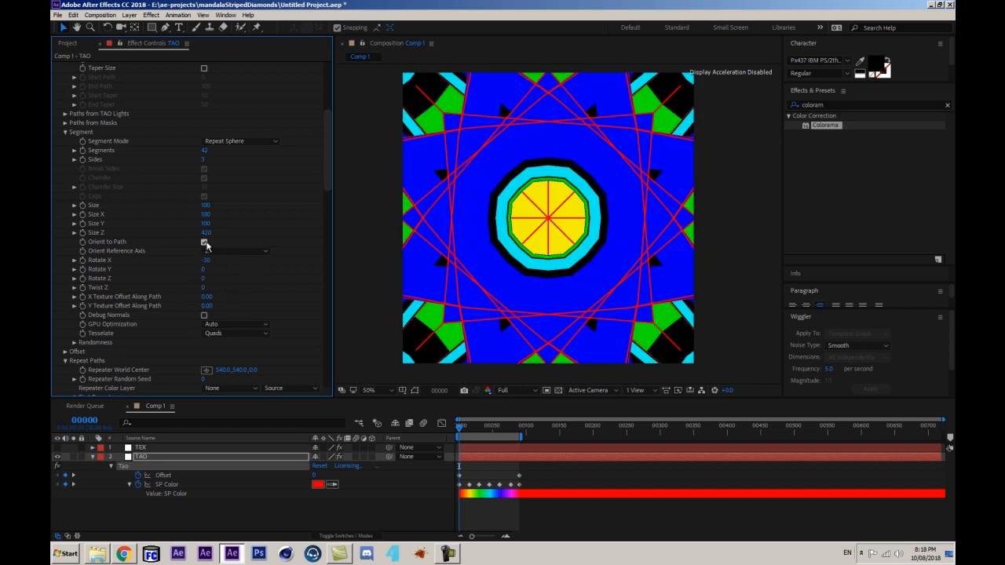
- Try a smaller segment Size in a loop preview and undo the size change
drag(207, 205, 265, 383)
click(274, 456)
key(space)
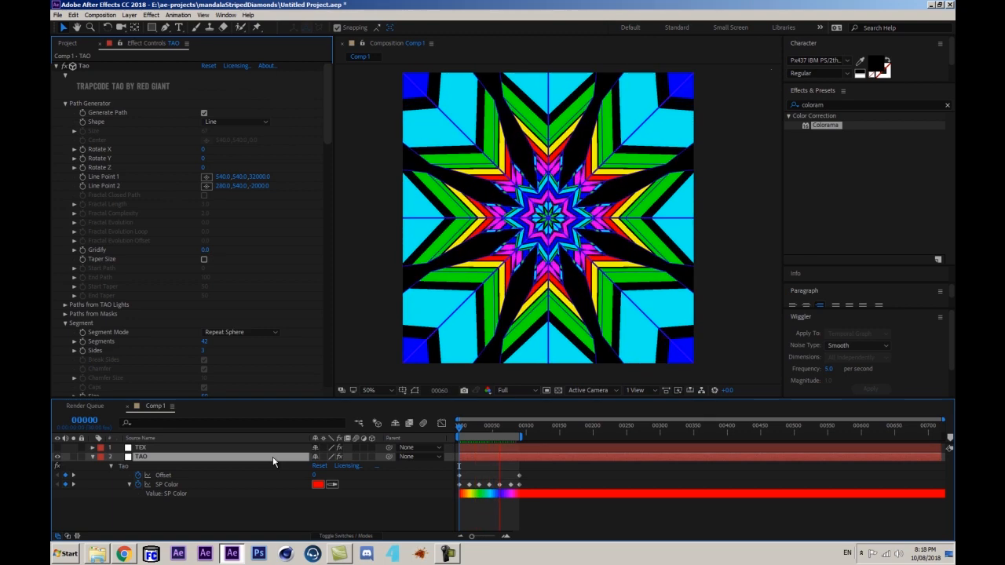
key(space)
key(ctrl+z)
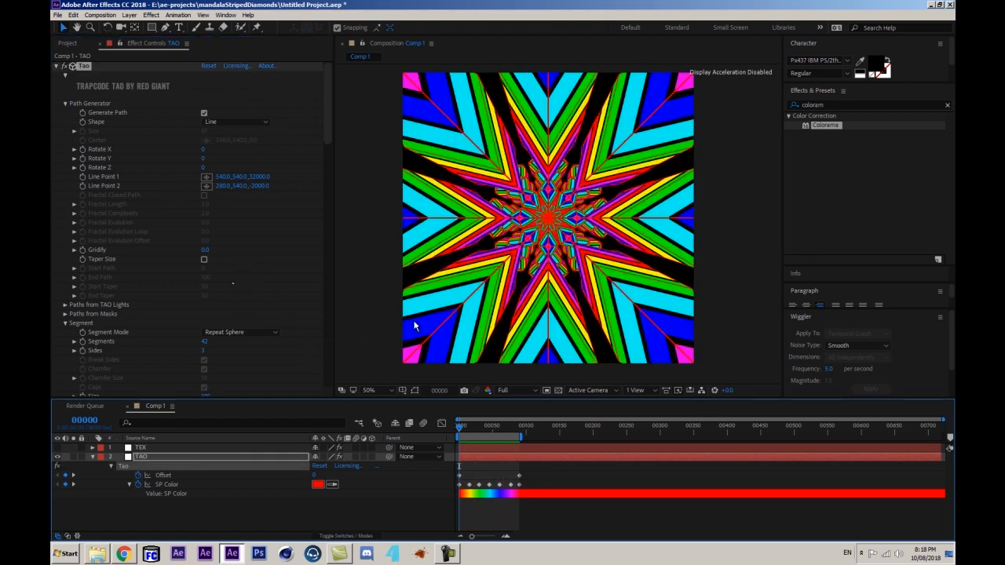
key(space)
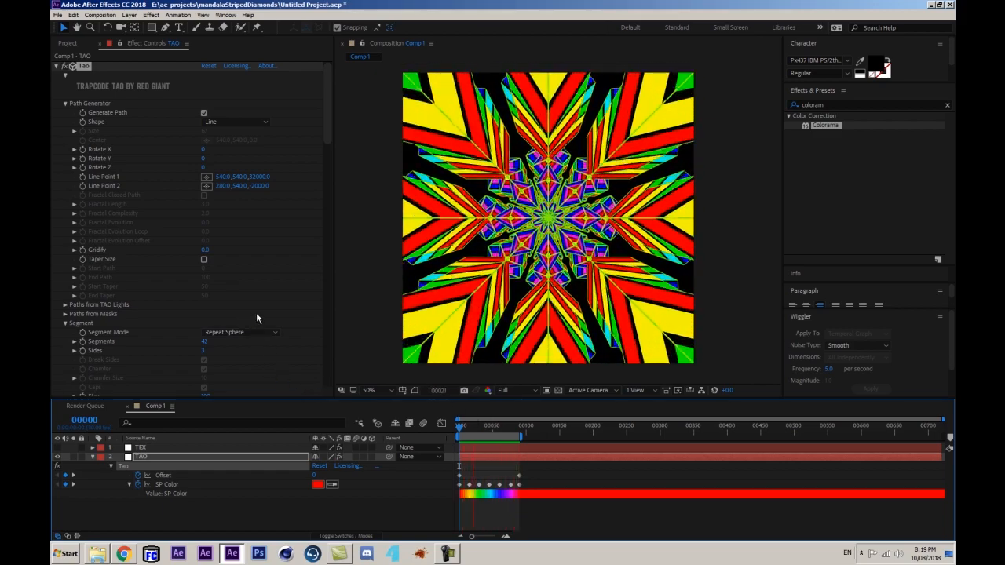
- Set the second repeater's Segment Pos Factor to 0.9 and its Repetitions to 3
scroll(256, 312, down, 8)
drag(330, 164, 320, 278)
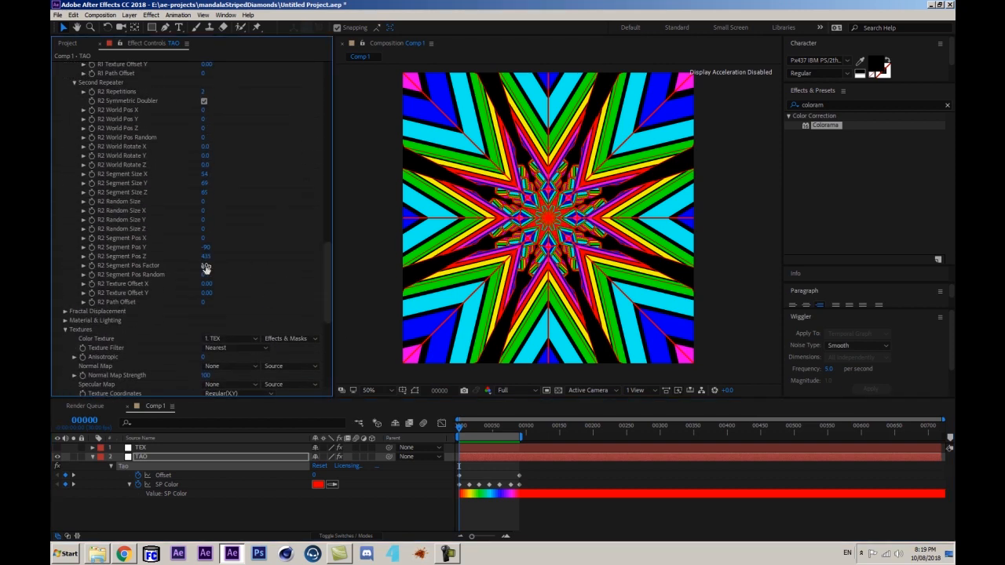
drag(205, 267, 169, 265)
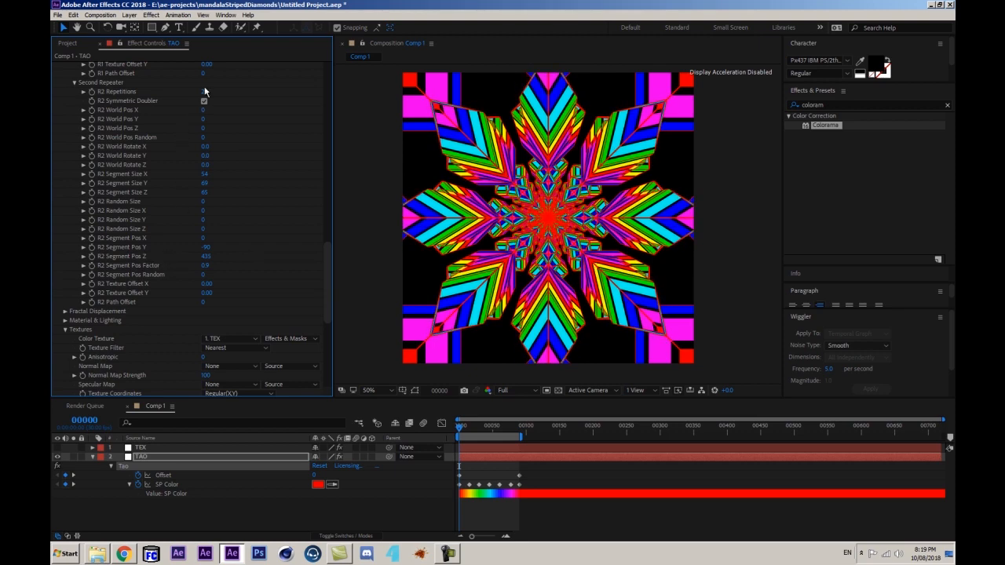
drag(204, 93, 203, 90)
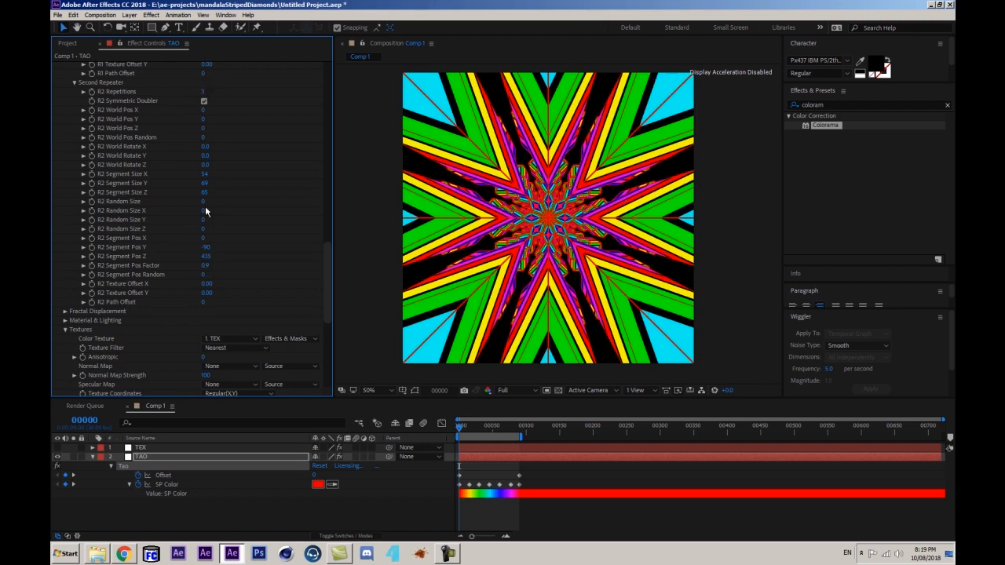
- Set the second repeater's Segment Size X to 45, Y to 63 and Z to 39, and preview the loop
drag(204, 177, 201, 212)
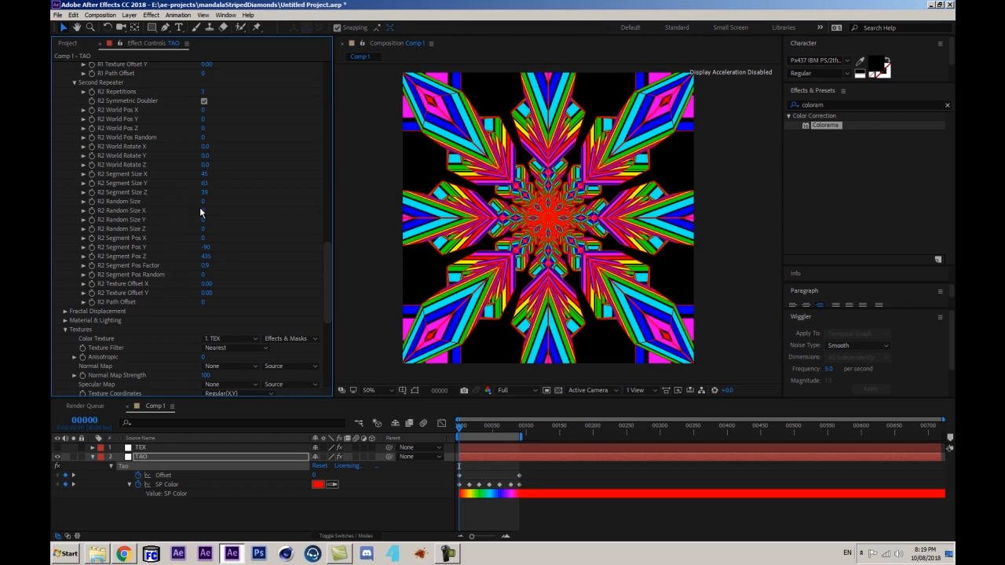
click(262, 460)
key(space)
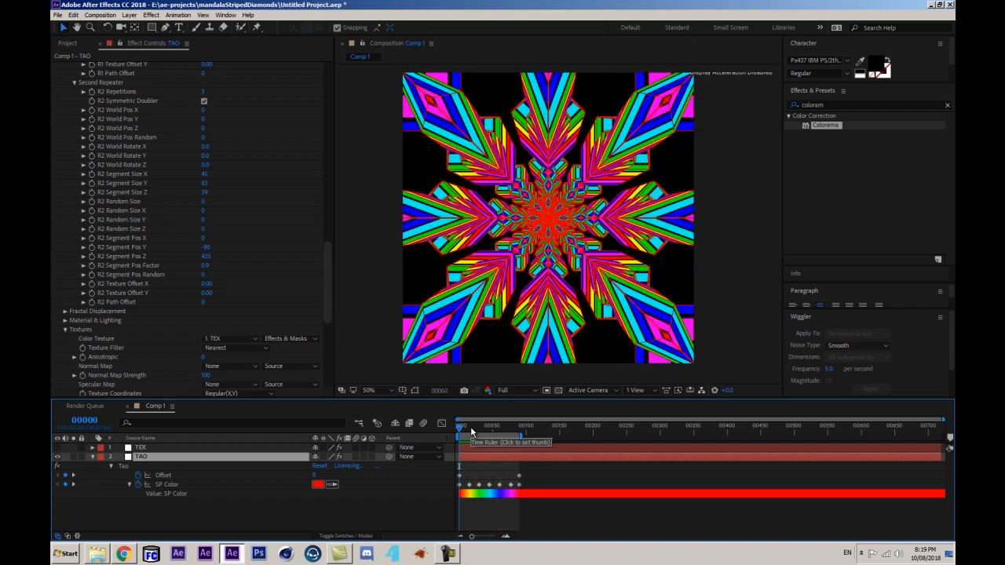
mouse_move(470, 427)
mouse_down()
mouse_move(481, 425)
mouse_move(452, 433)
mouse_up()
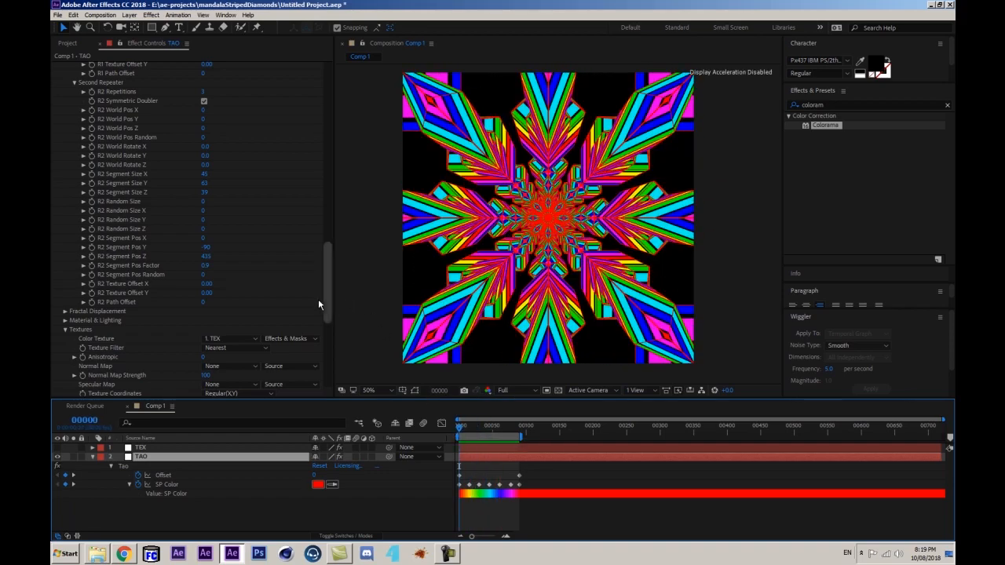
- Collapse Tao's Textures and Shader settings and the TAO layer's keyframed properties, leaving the playhead at frame 0
drag(327, 299, 348, 92)
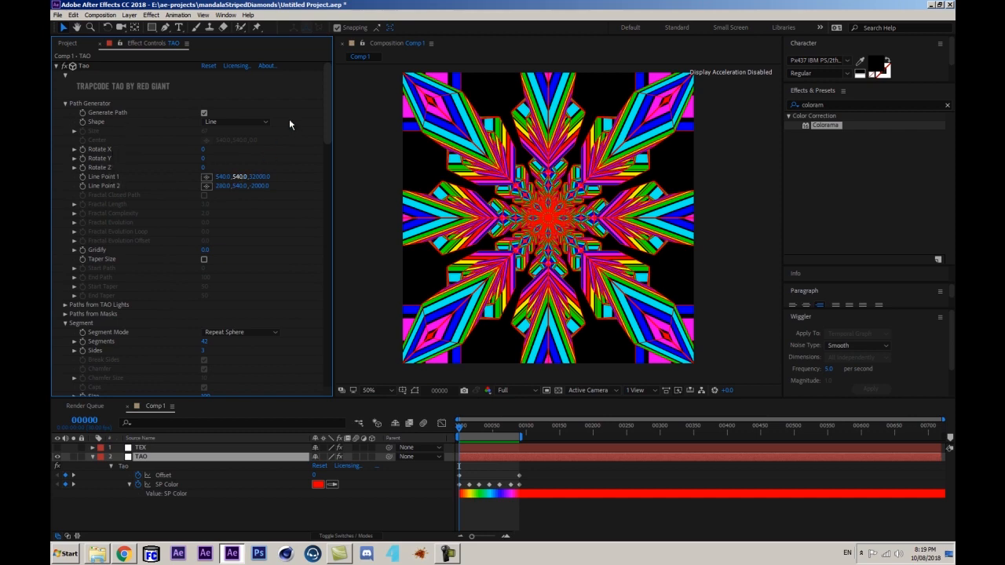
drag(328, 108, 328, 310)
scroll(57, 226, up, 4)
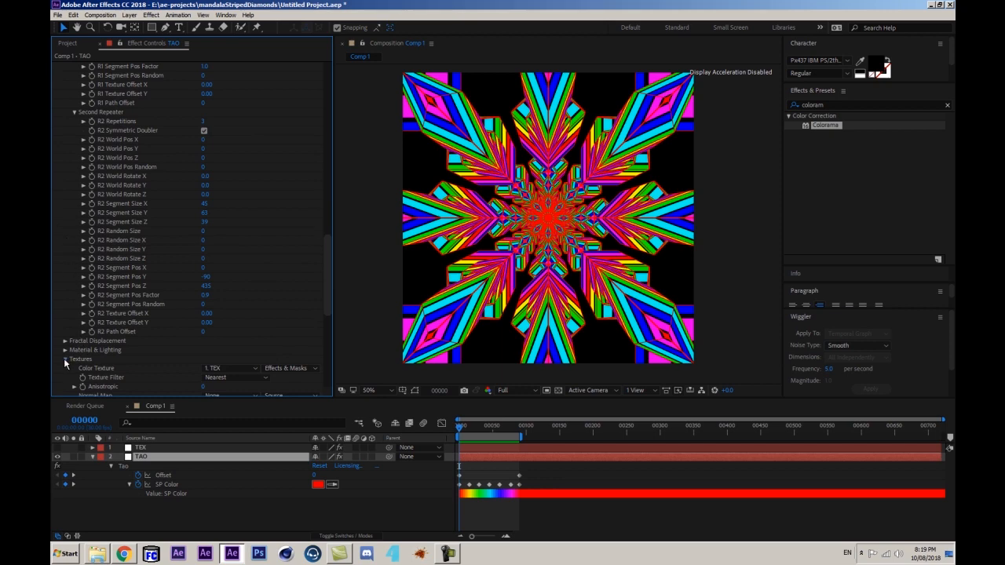
scroll(65, 301, down, 4)
click(64, 247)
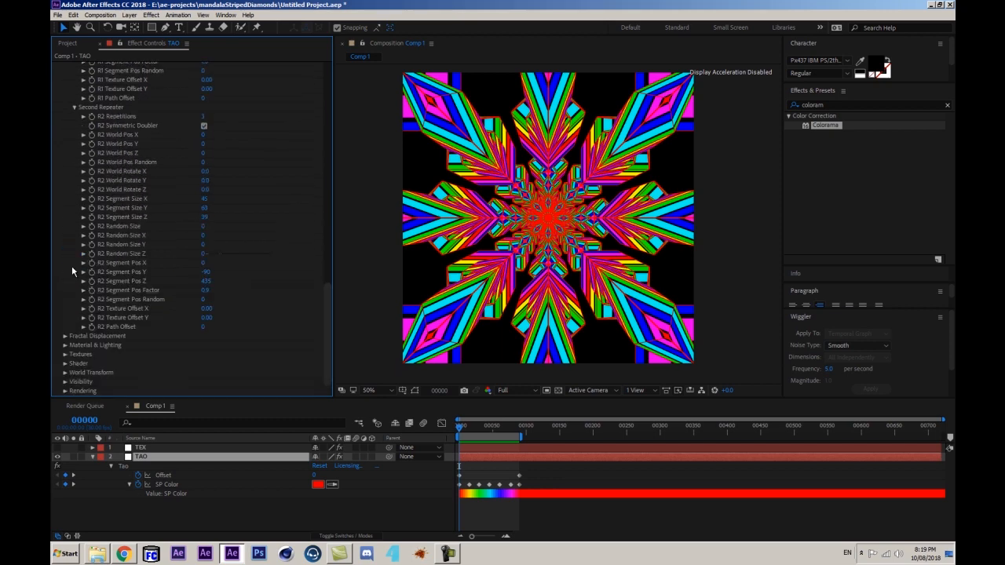
click(503, 428)
drag(504, 432, 437, 442)
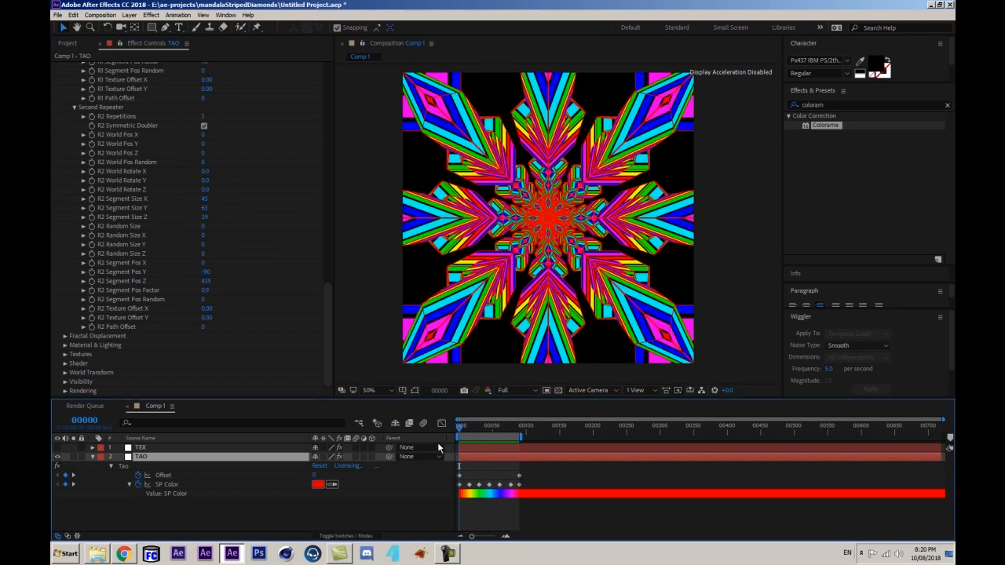
key(u)
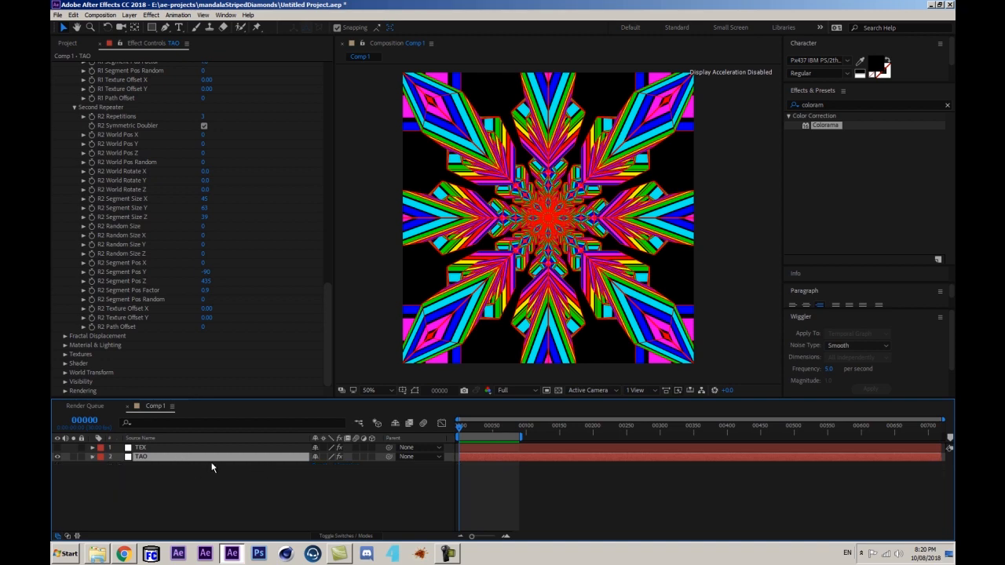